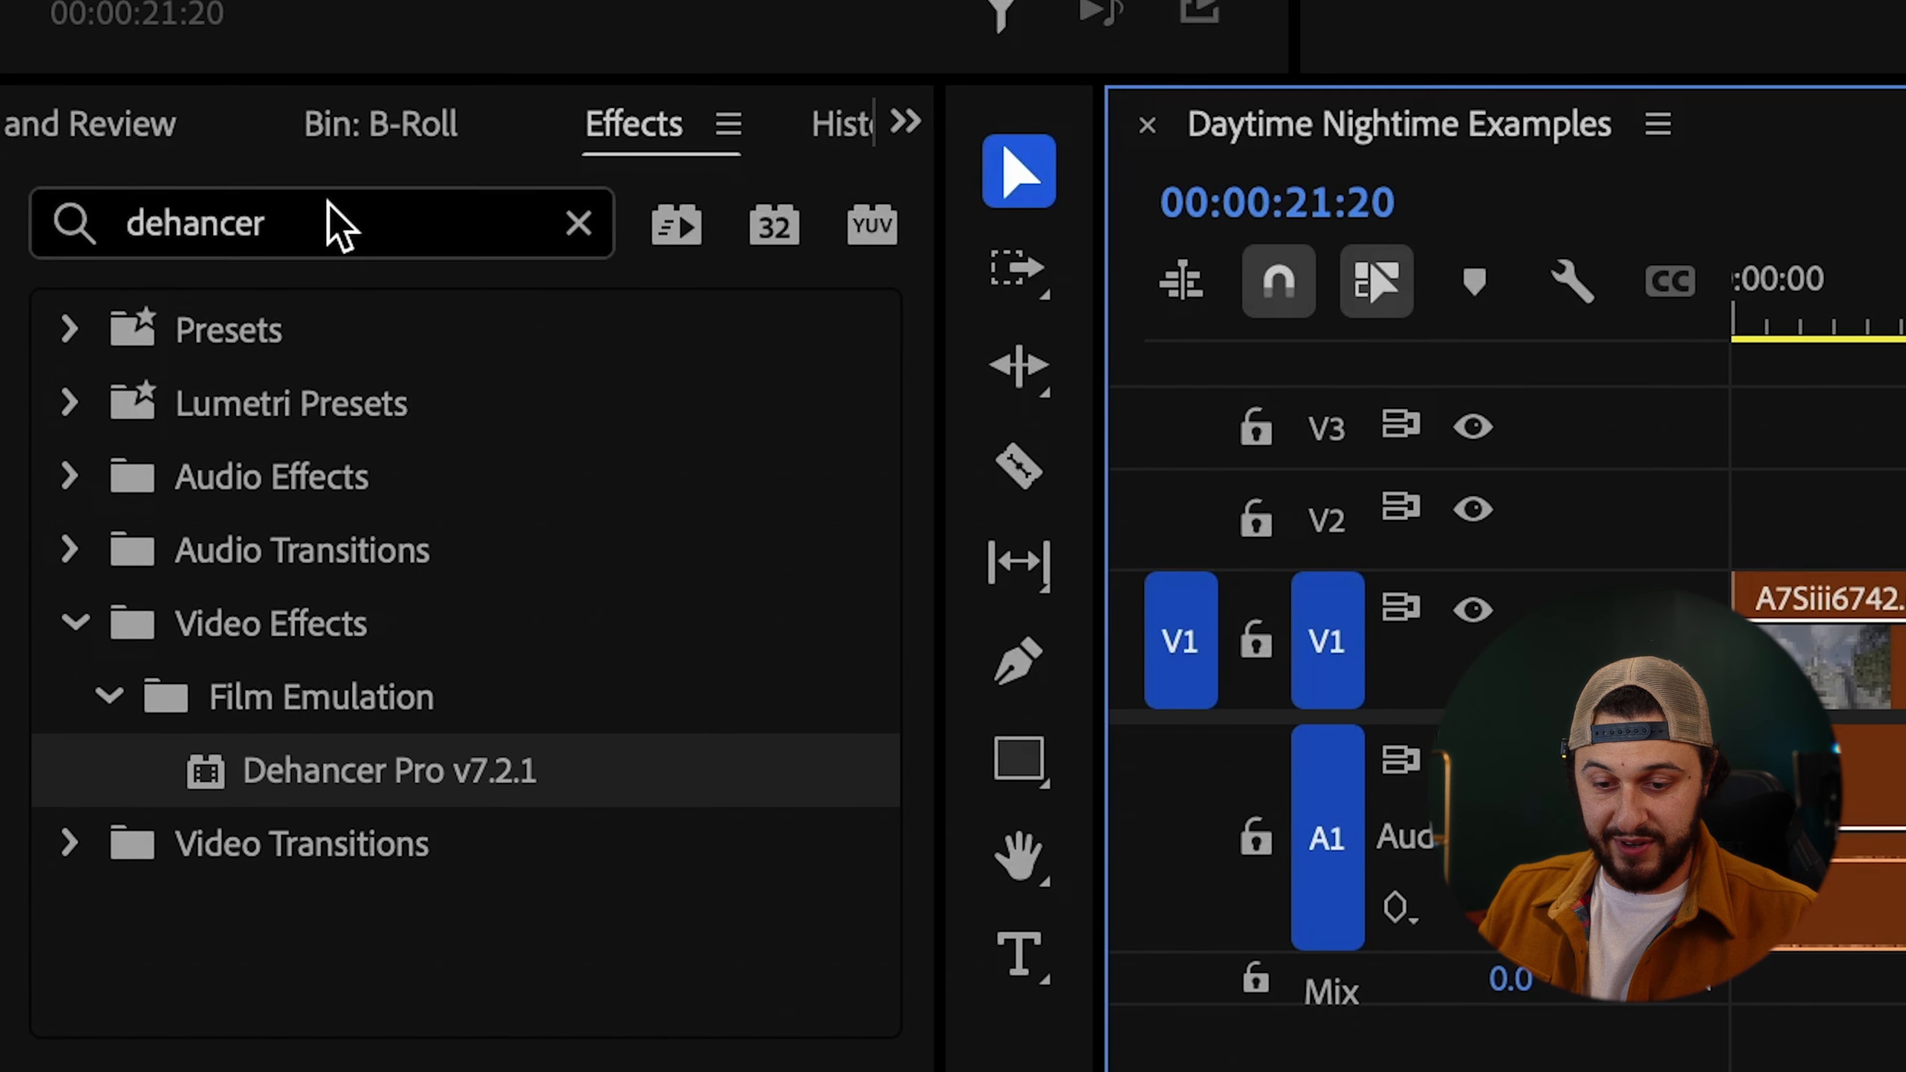
# Search the available effects for "dehancer".
pyautogui.click(341, 218)
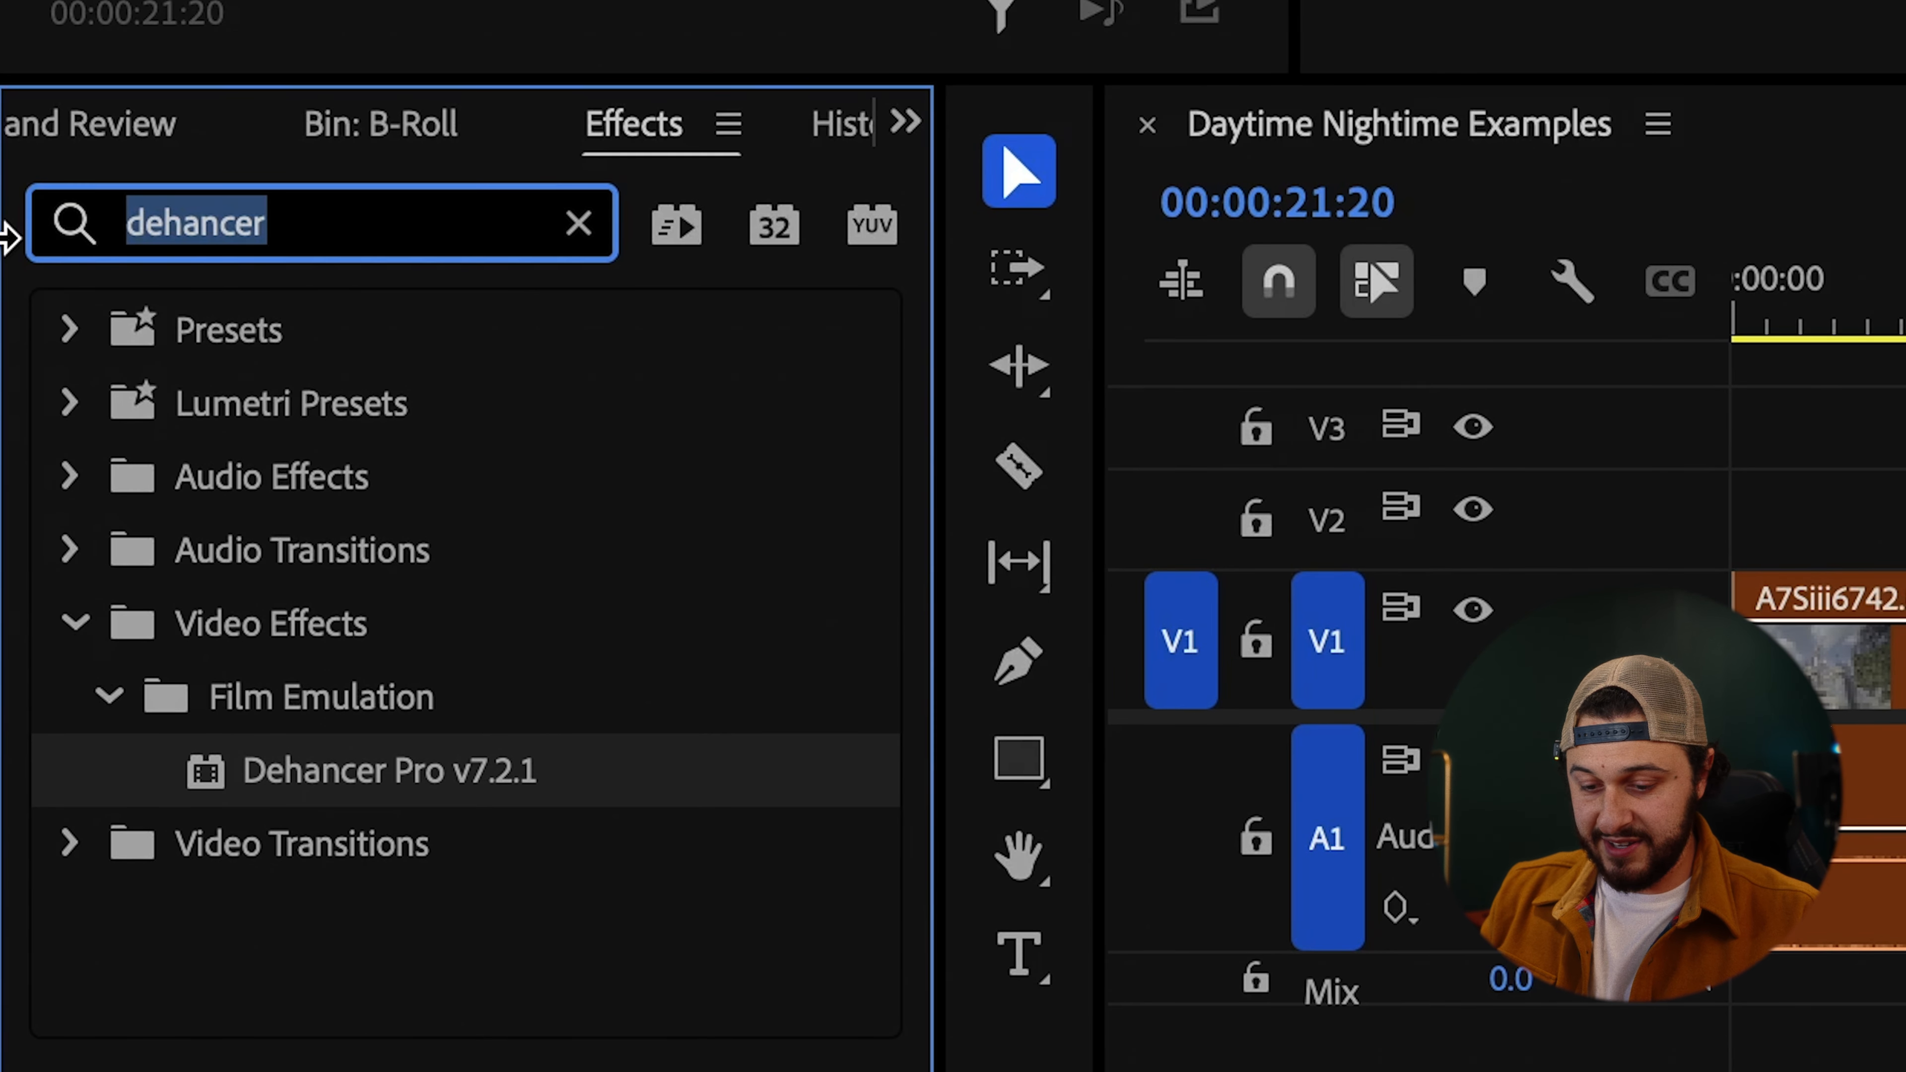
pyautogui.write('dehancer')
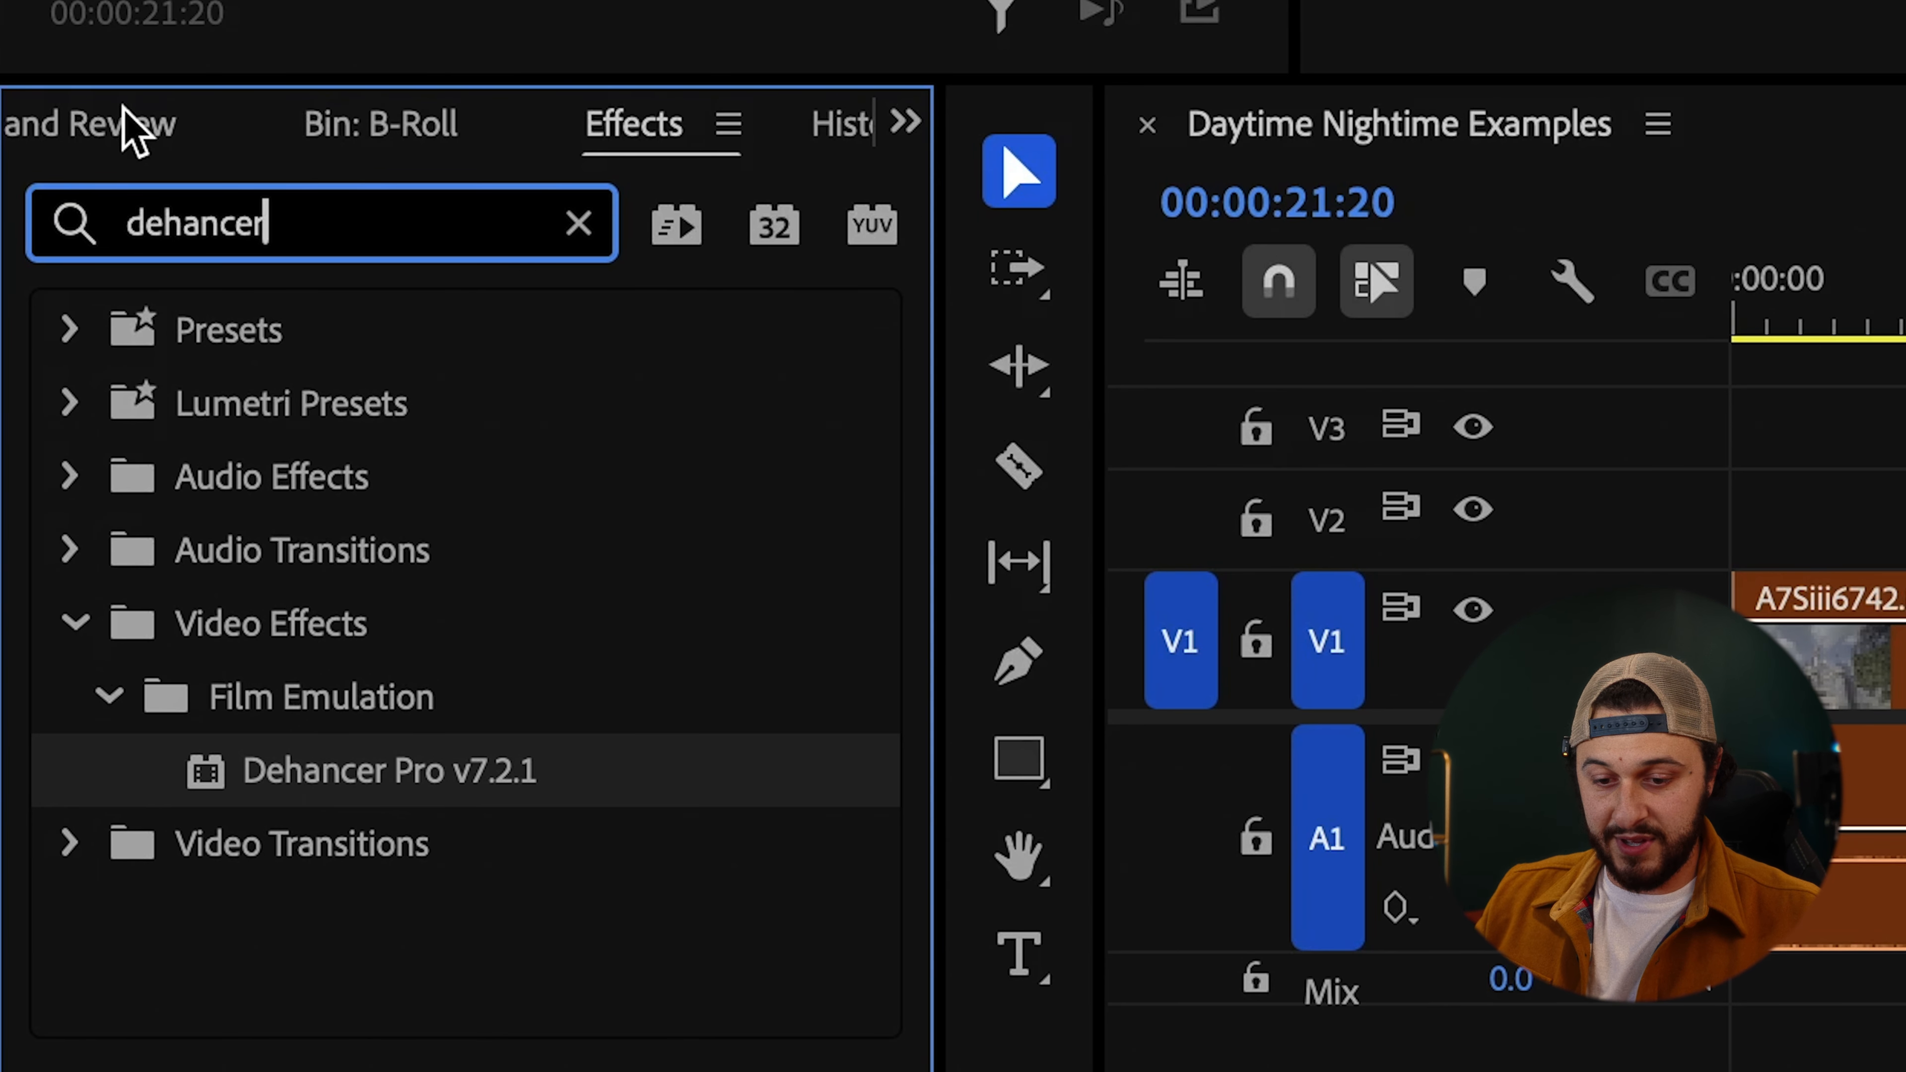
# Place the Adjustment Layer on track V2 from the sequence start and extend it to the end of the last clip.
pyautogui.click(122, 128)
pyautogui.moveTo(302, 845); pyautogui.dragTo(618, 894)
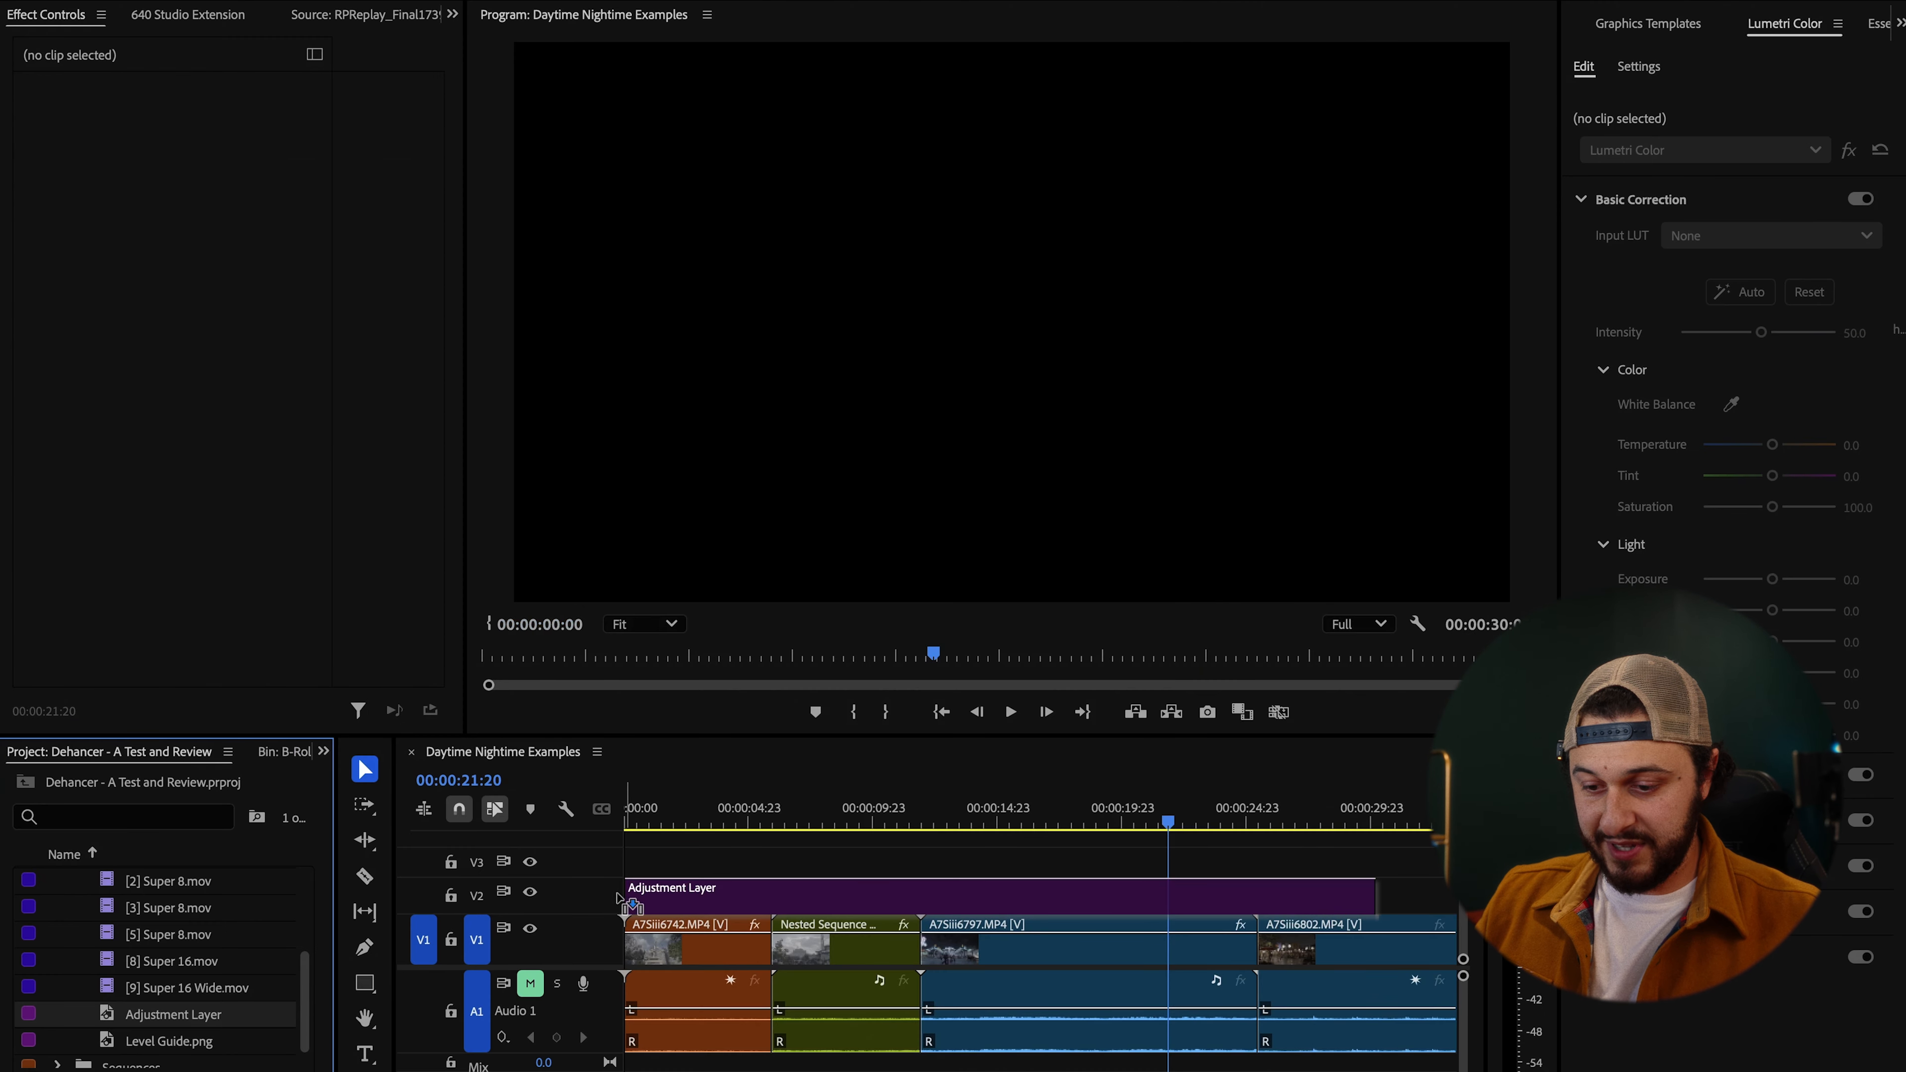
pyautogui.press('-')
pyautogui.moveTo(1060, 896); pyautogui.dragTo(1126, 895)
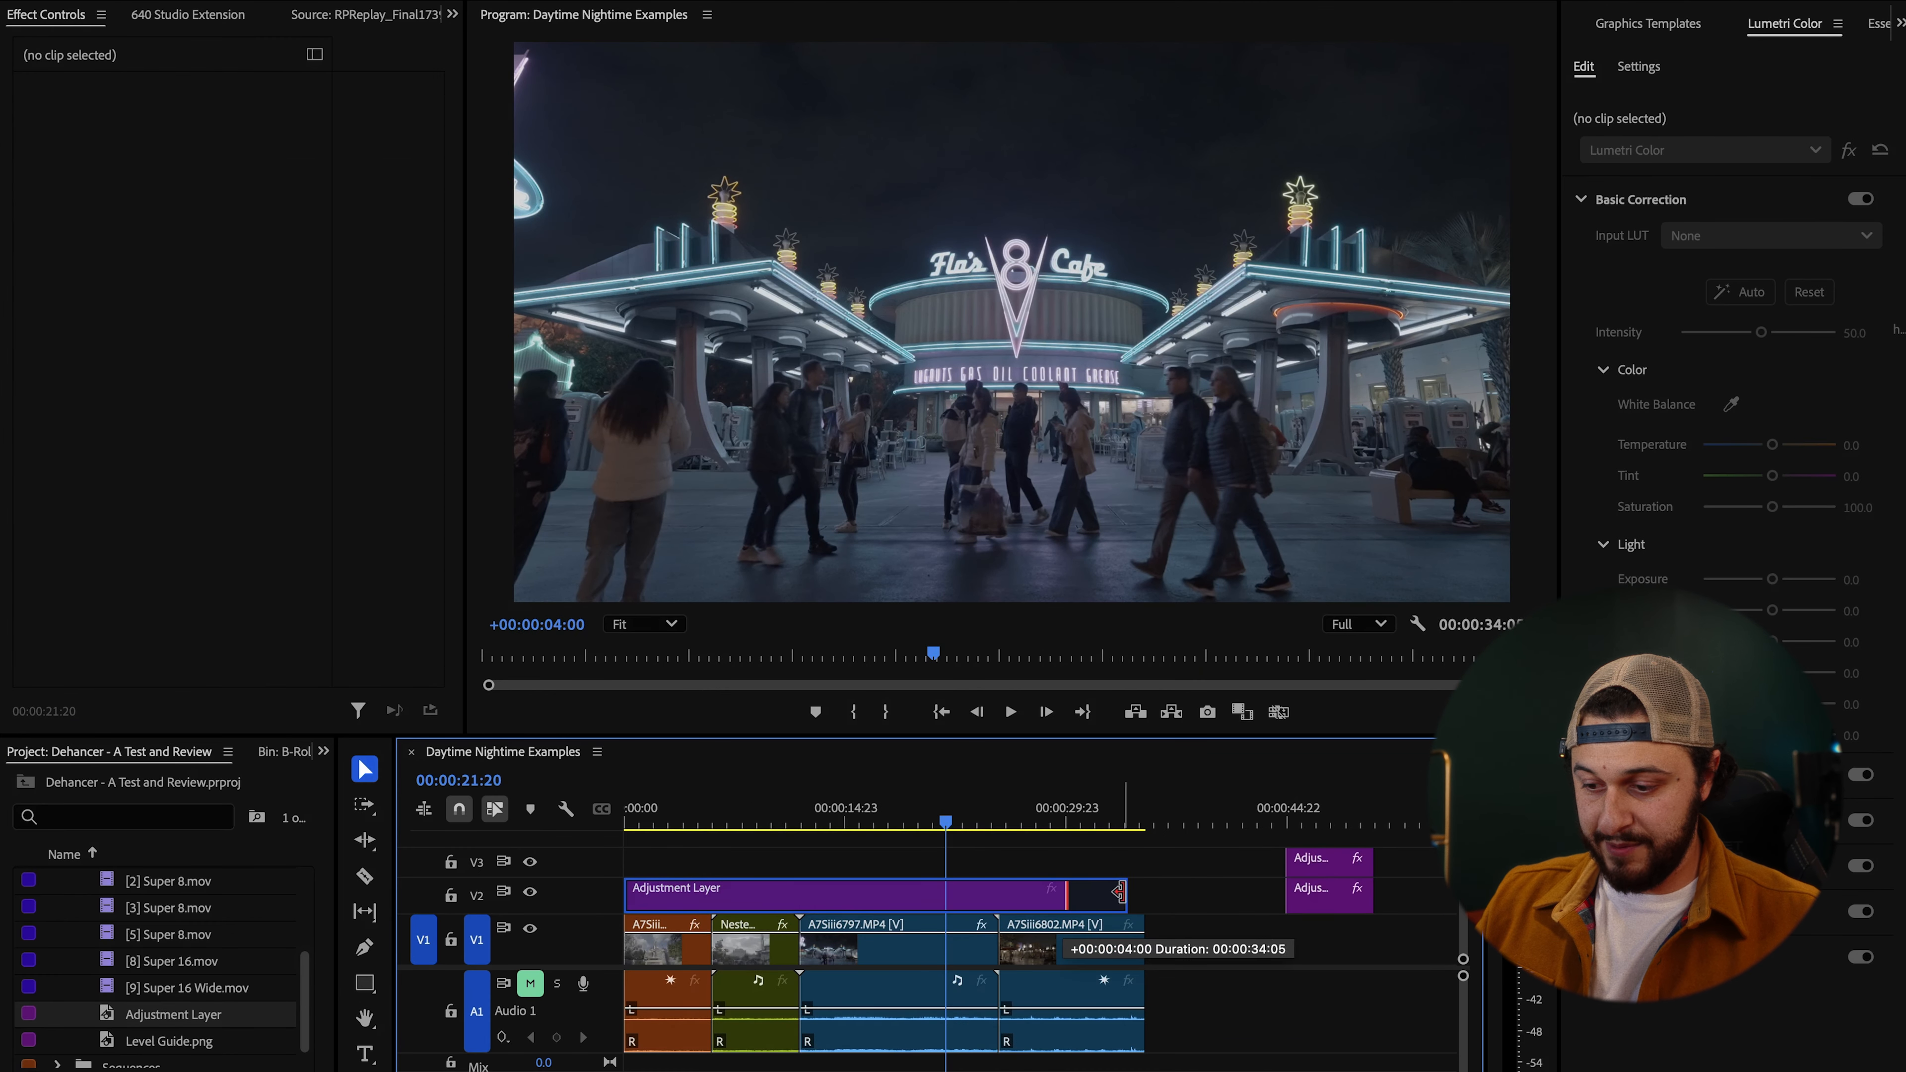
# Split the adjustment layer on V2 at each cut between the clips below it.
pyautogui.press('Down')
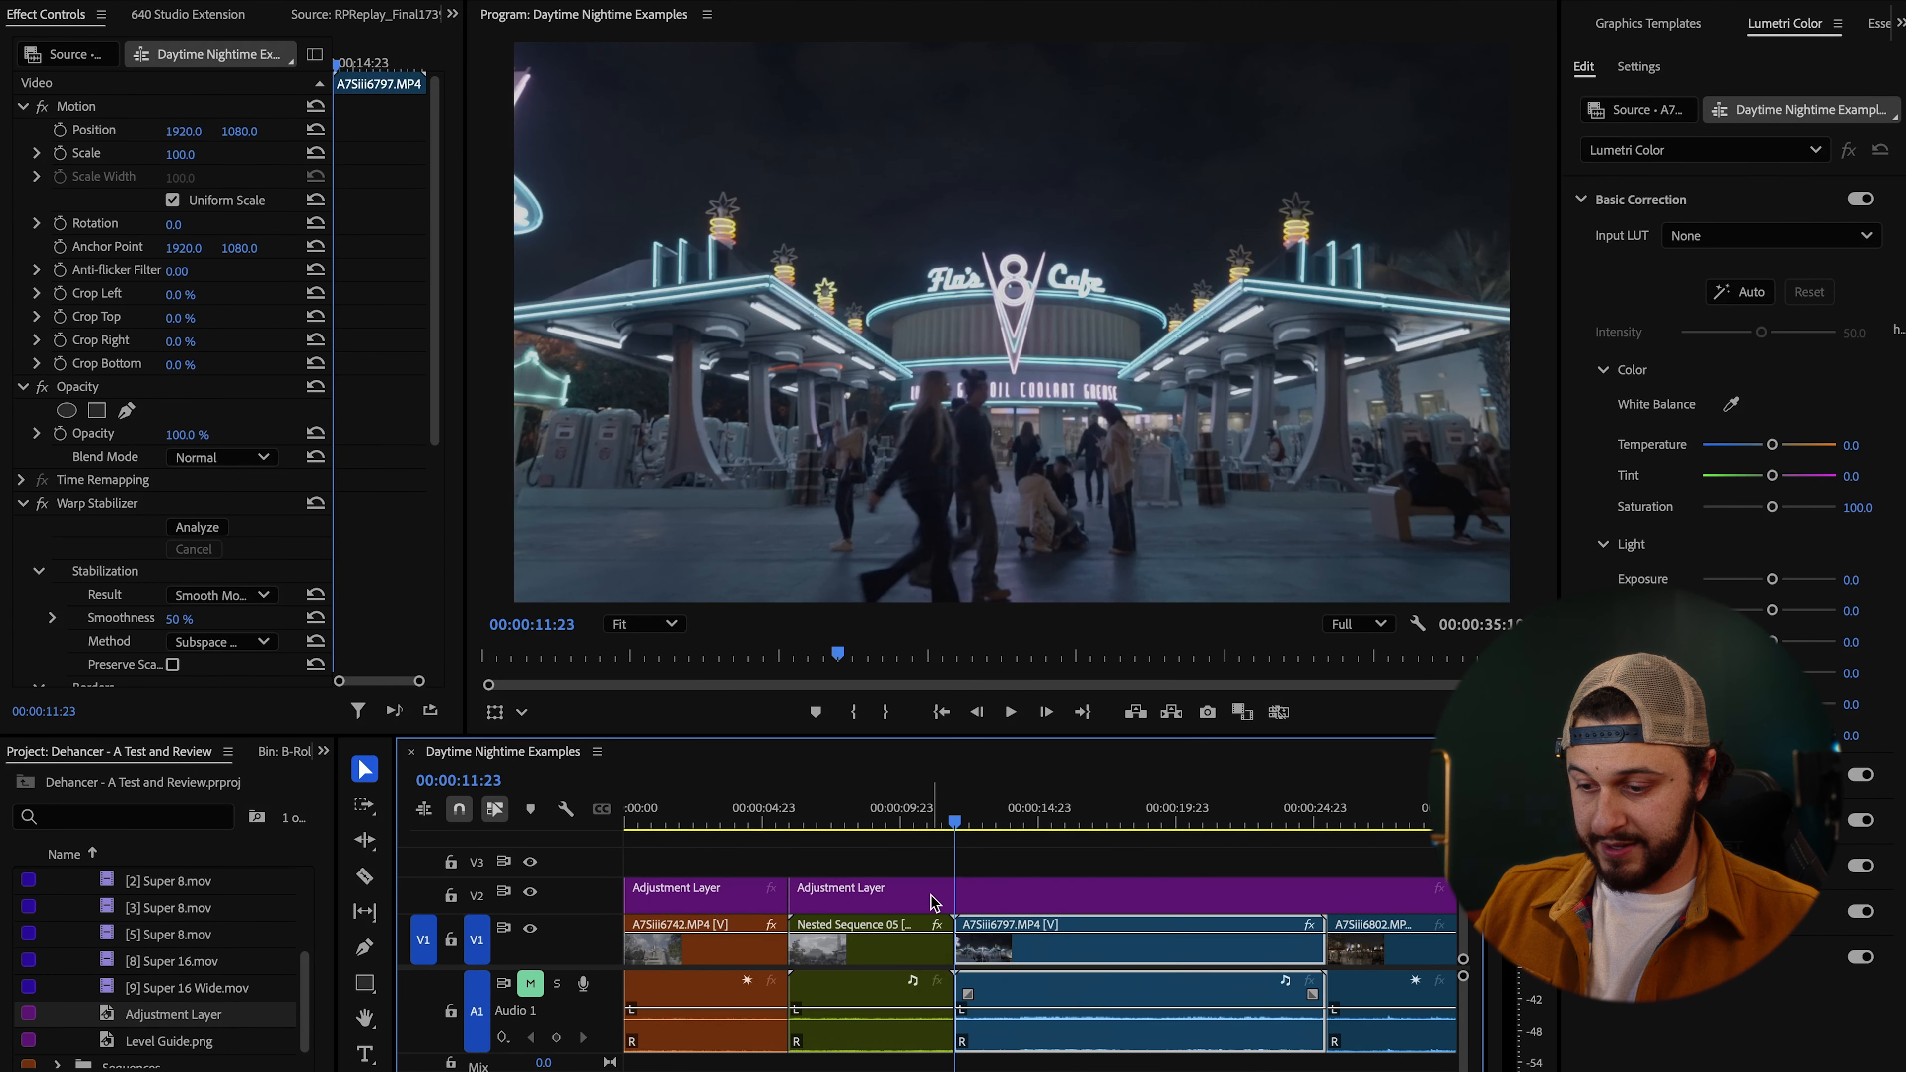
pyautogui.click(932, 901)
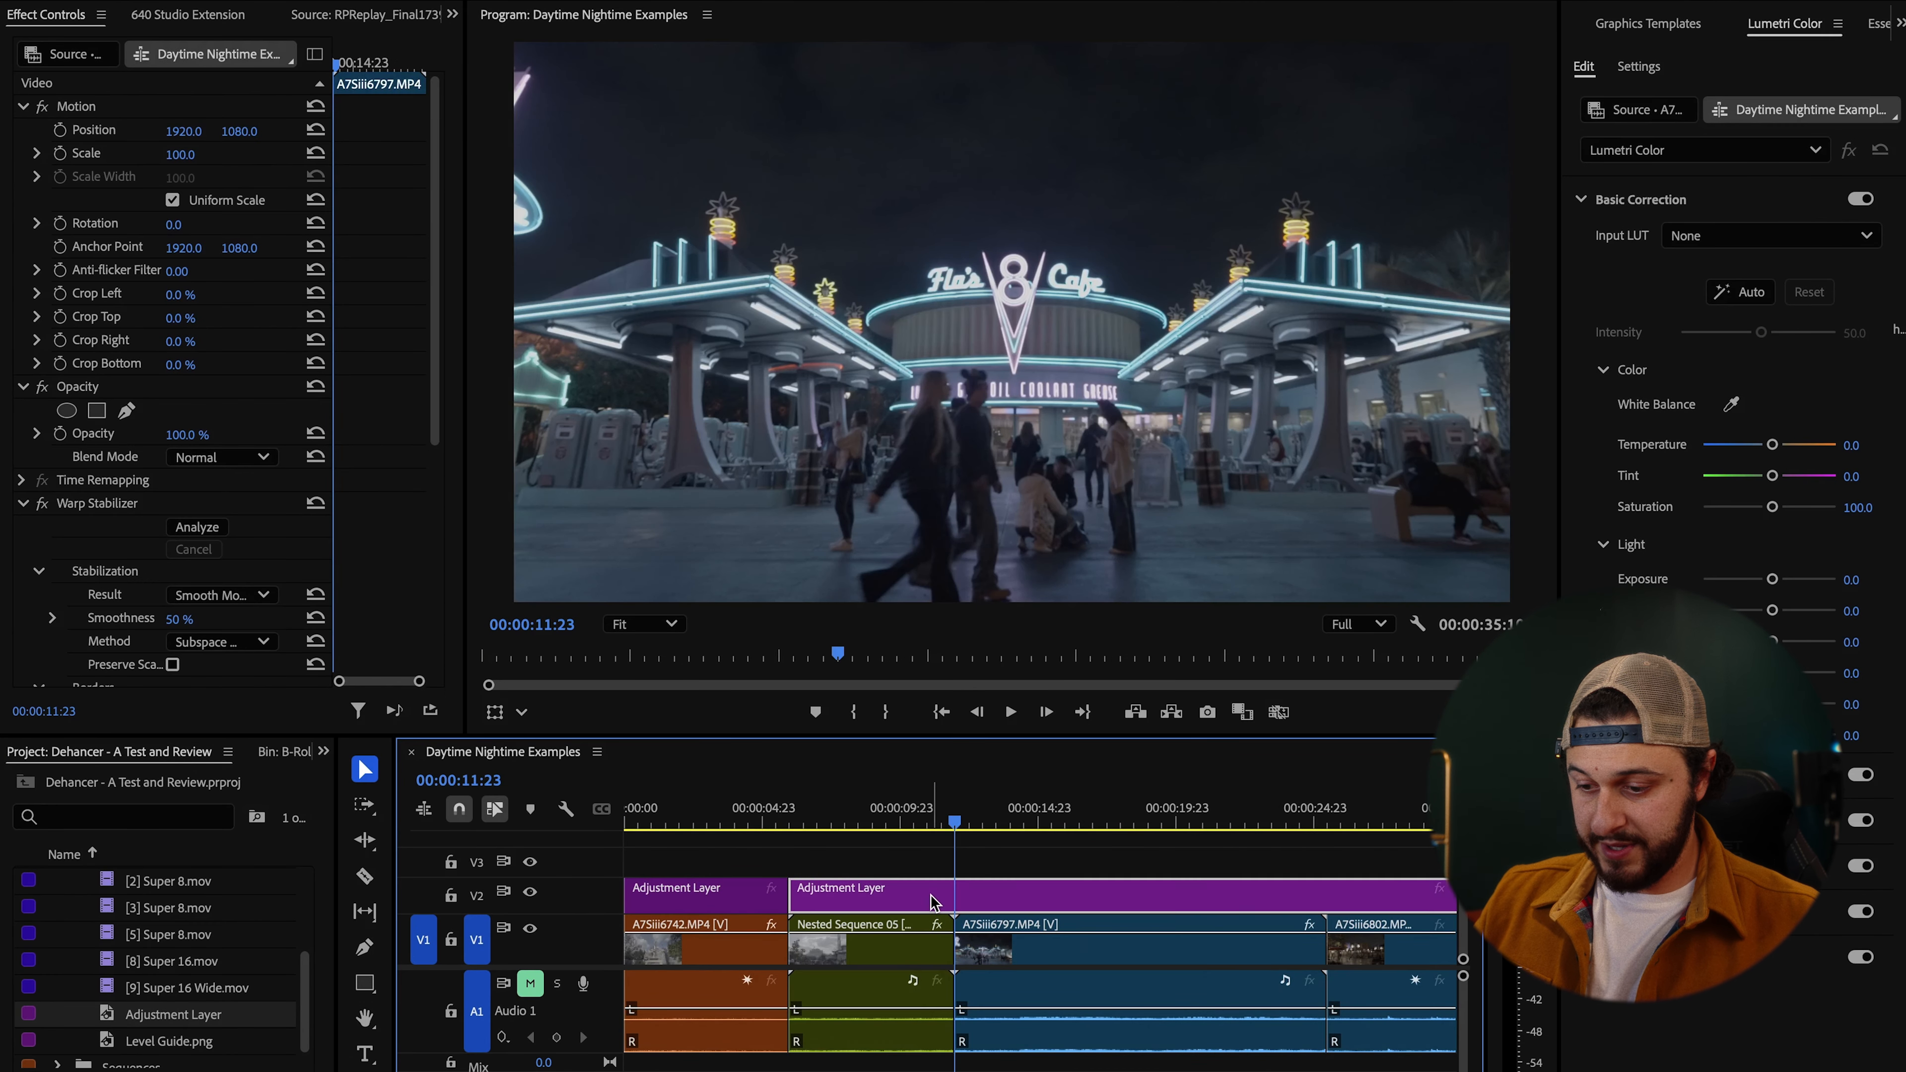
pyautogui.press('super+k')
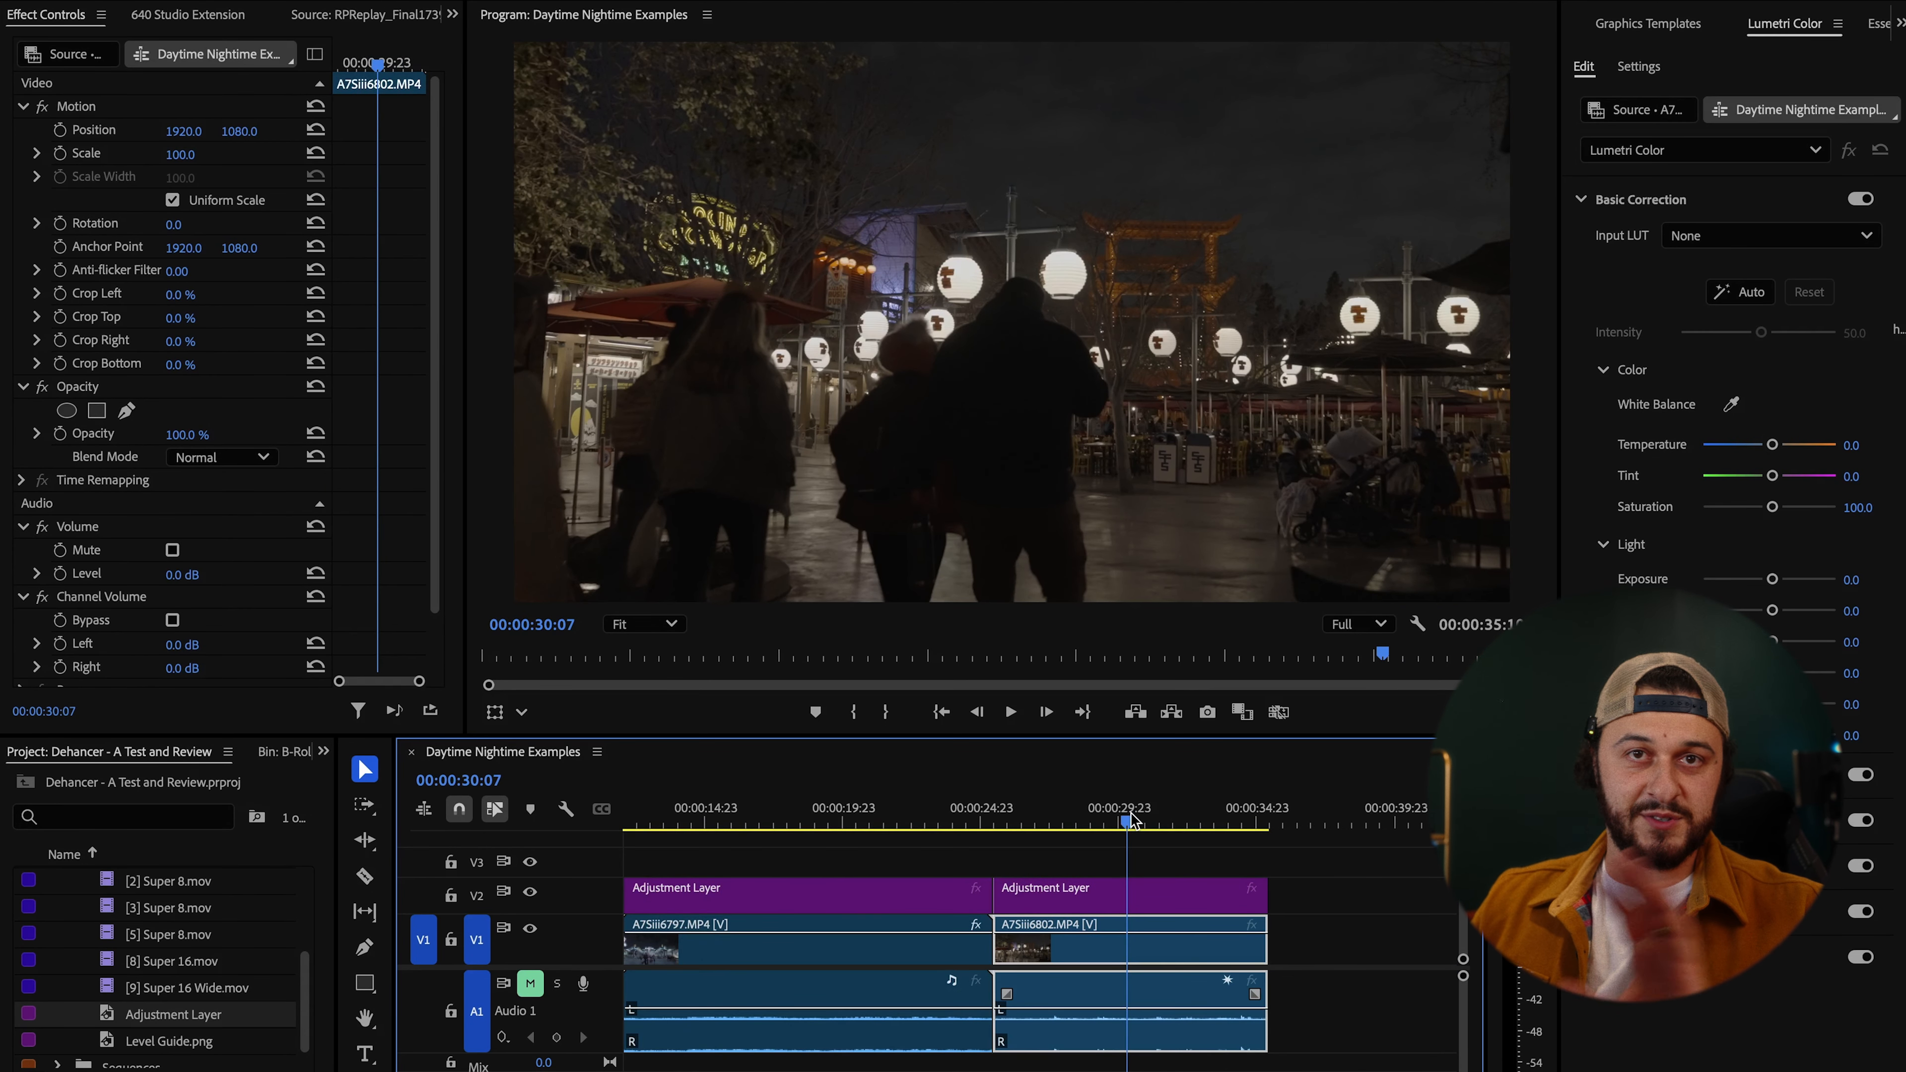
# Apply the Dehancer Pro v7.2.1 effect to the first adjustment layer, above the castle clip A7Siii6742.MP4.
pyautogui.hscroll(-5, 902, 913)
pyautogui.click(692, 824)
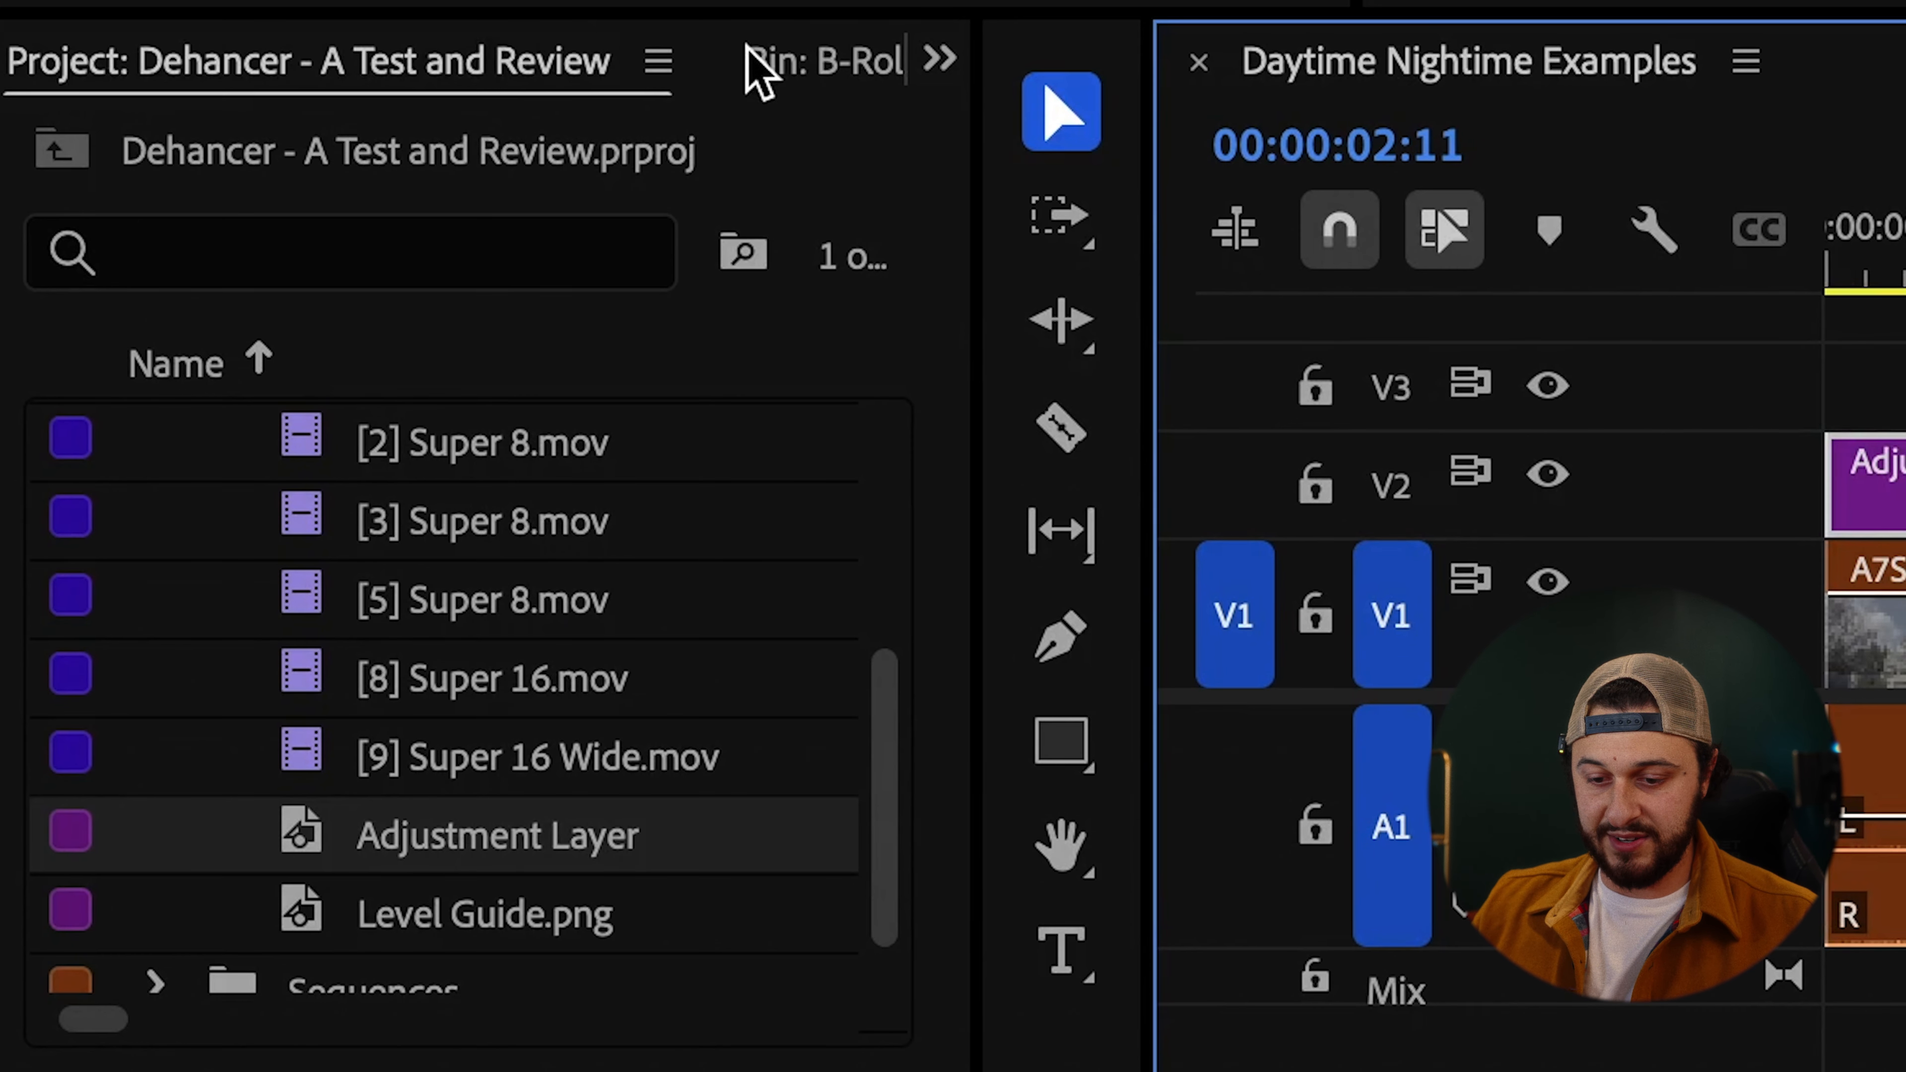
pyautogui.click(947, 56)
pyautogui.click(991, 306)
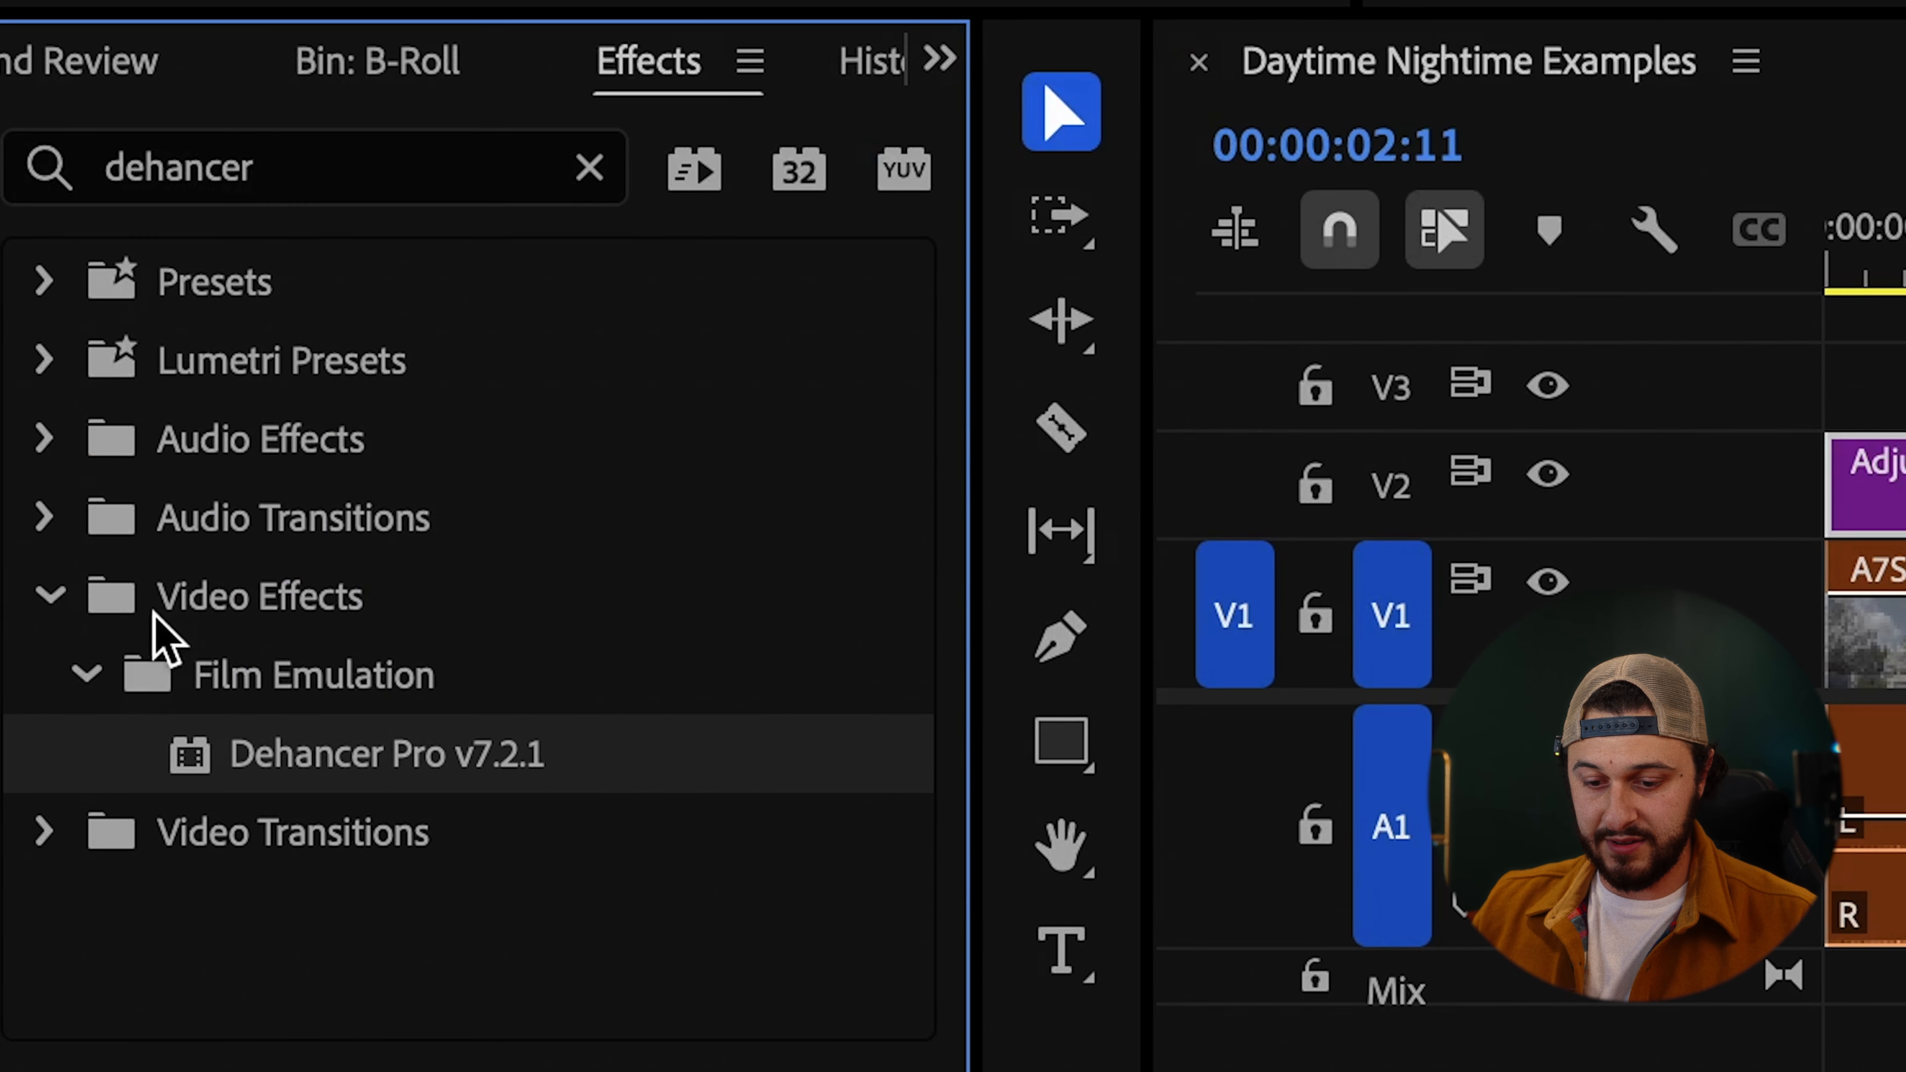
pyautogui.moveTo(251, 732); pyautogui.dragTo(1871, 493)
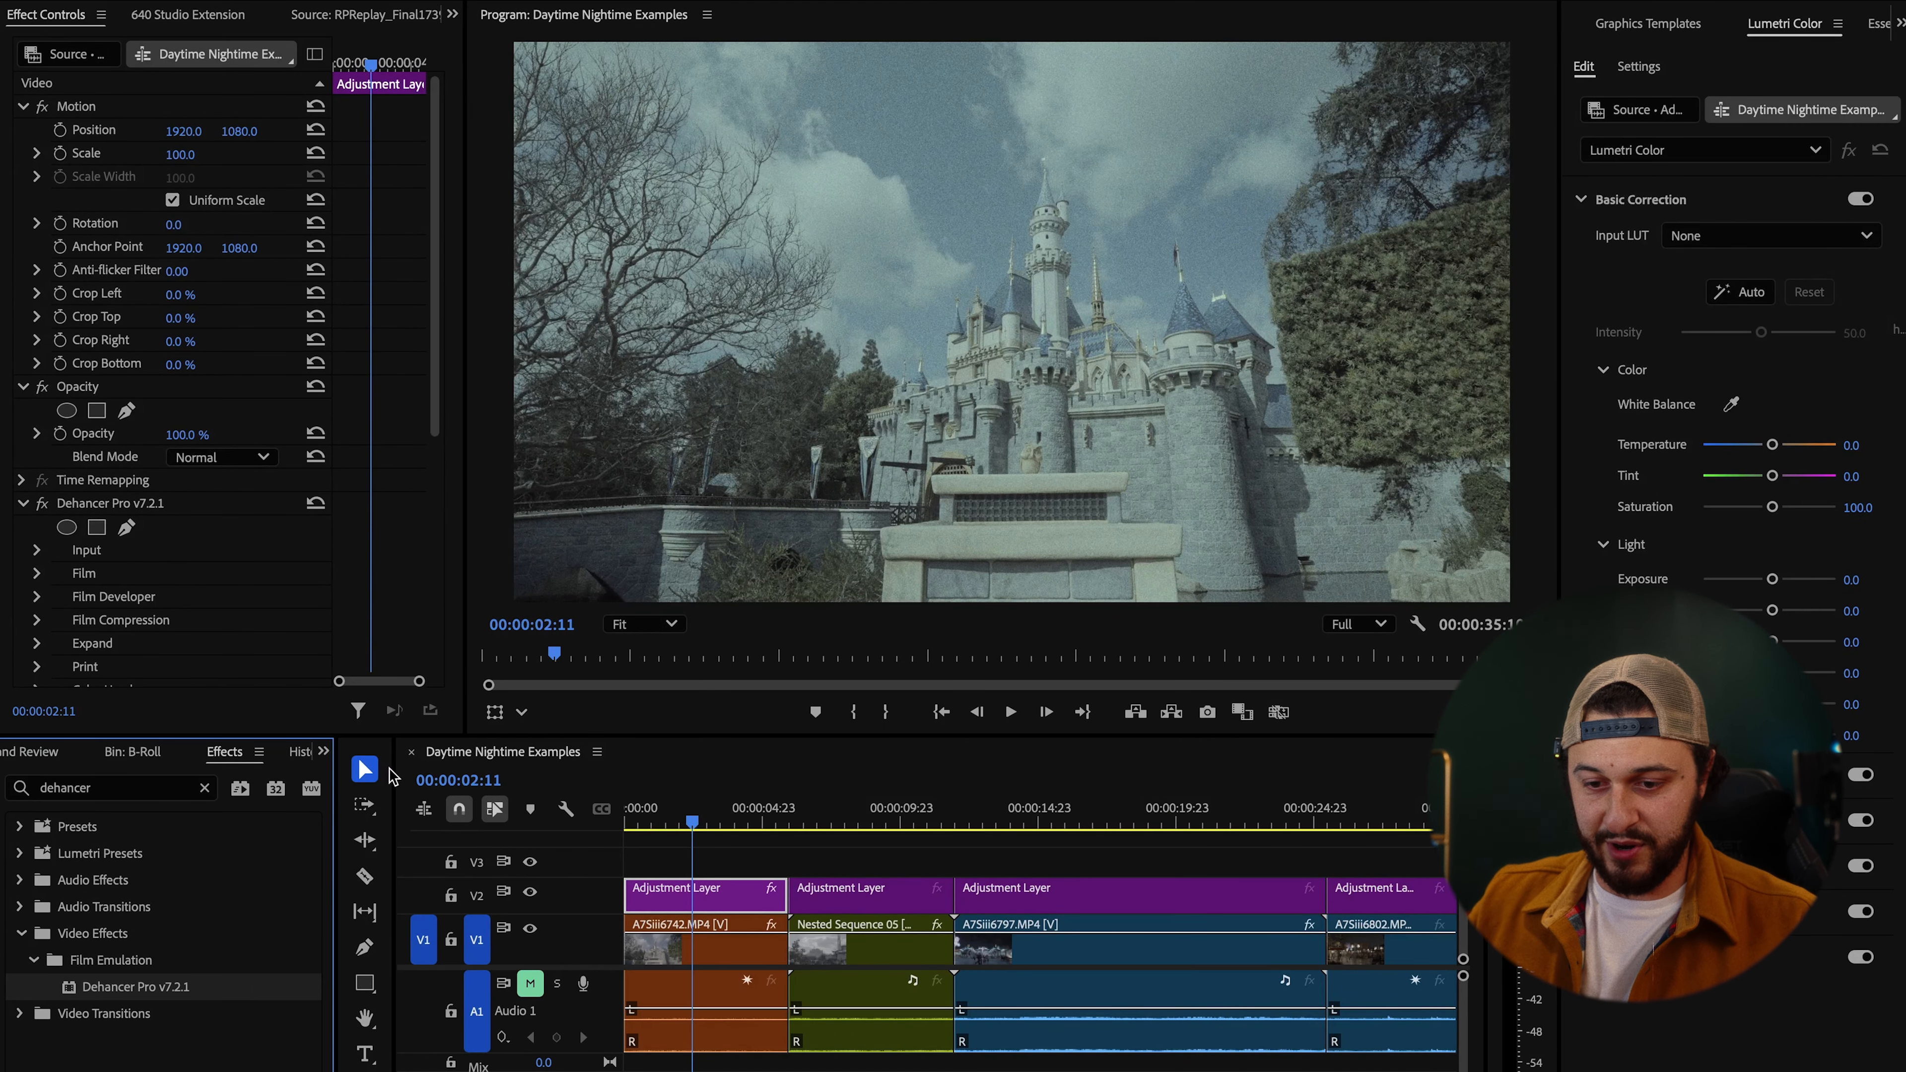
# Set the Dehancer input source to Choose Camera and the camera to Sony / Alpha 7S III / S-Log3 S-Gamut3.Cine.
pyautogui.scroll(-5, 258, 537)
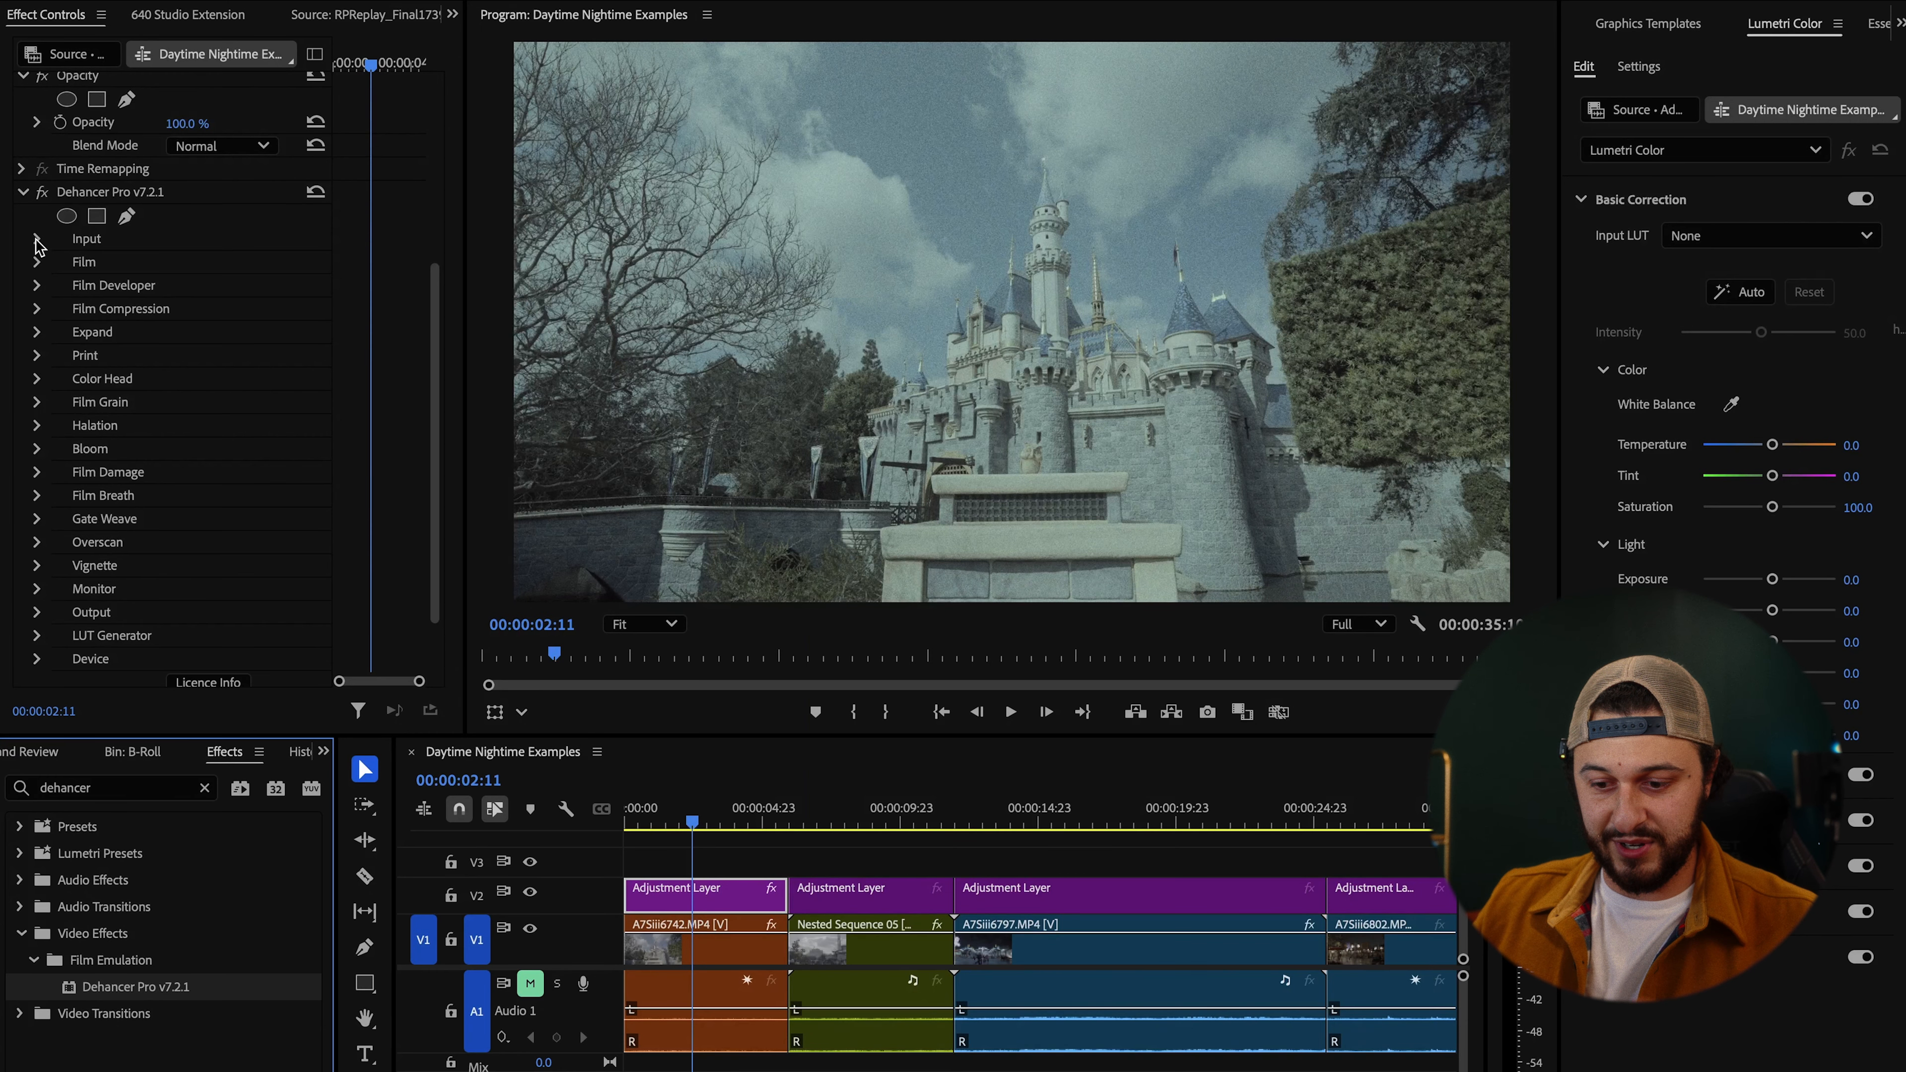
pyautogui.click(36, 238)
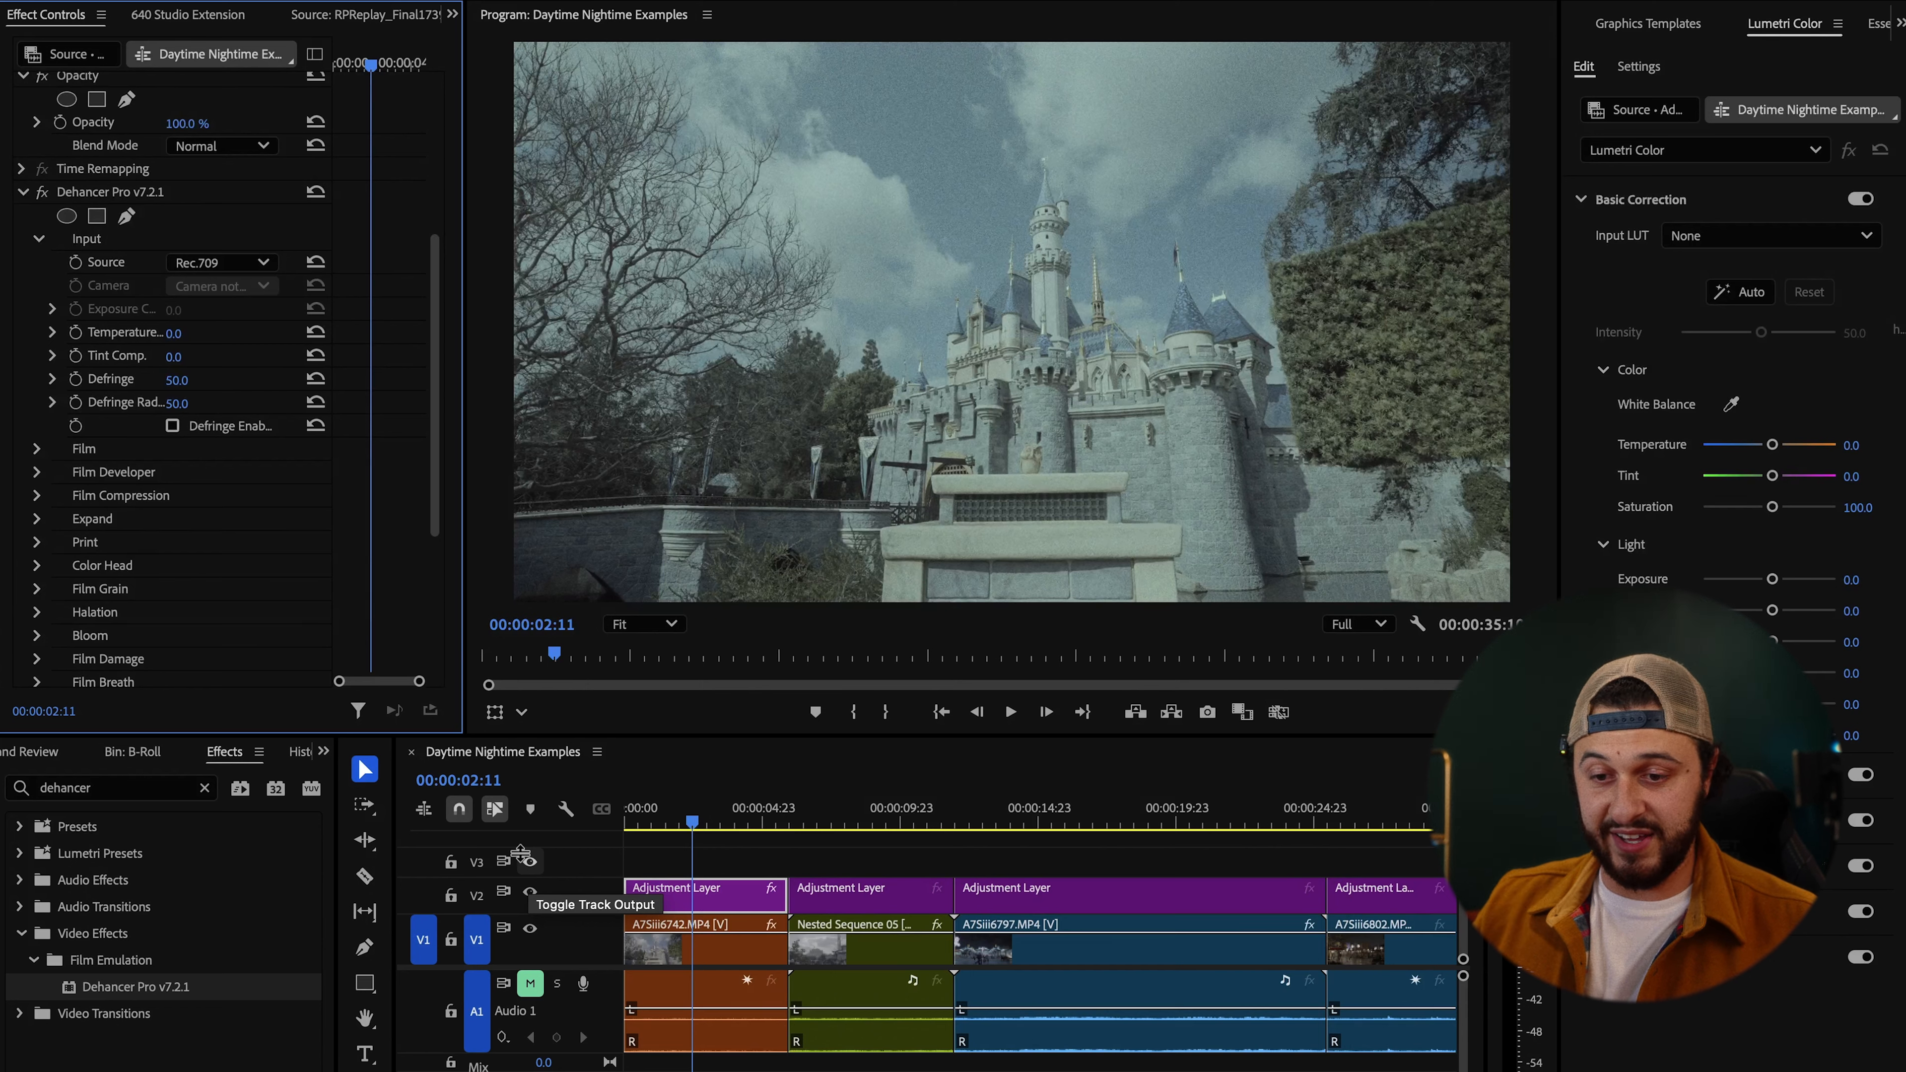
pyautogui.click(264, 263)
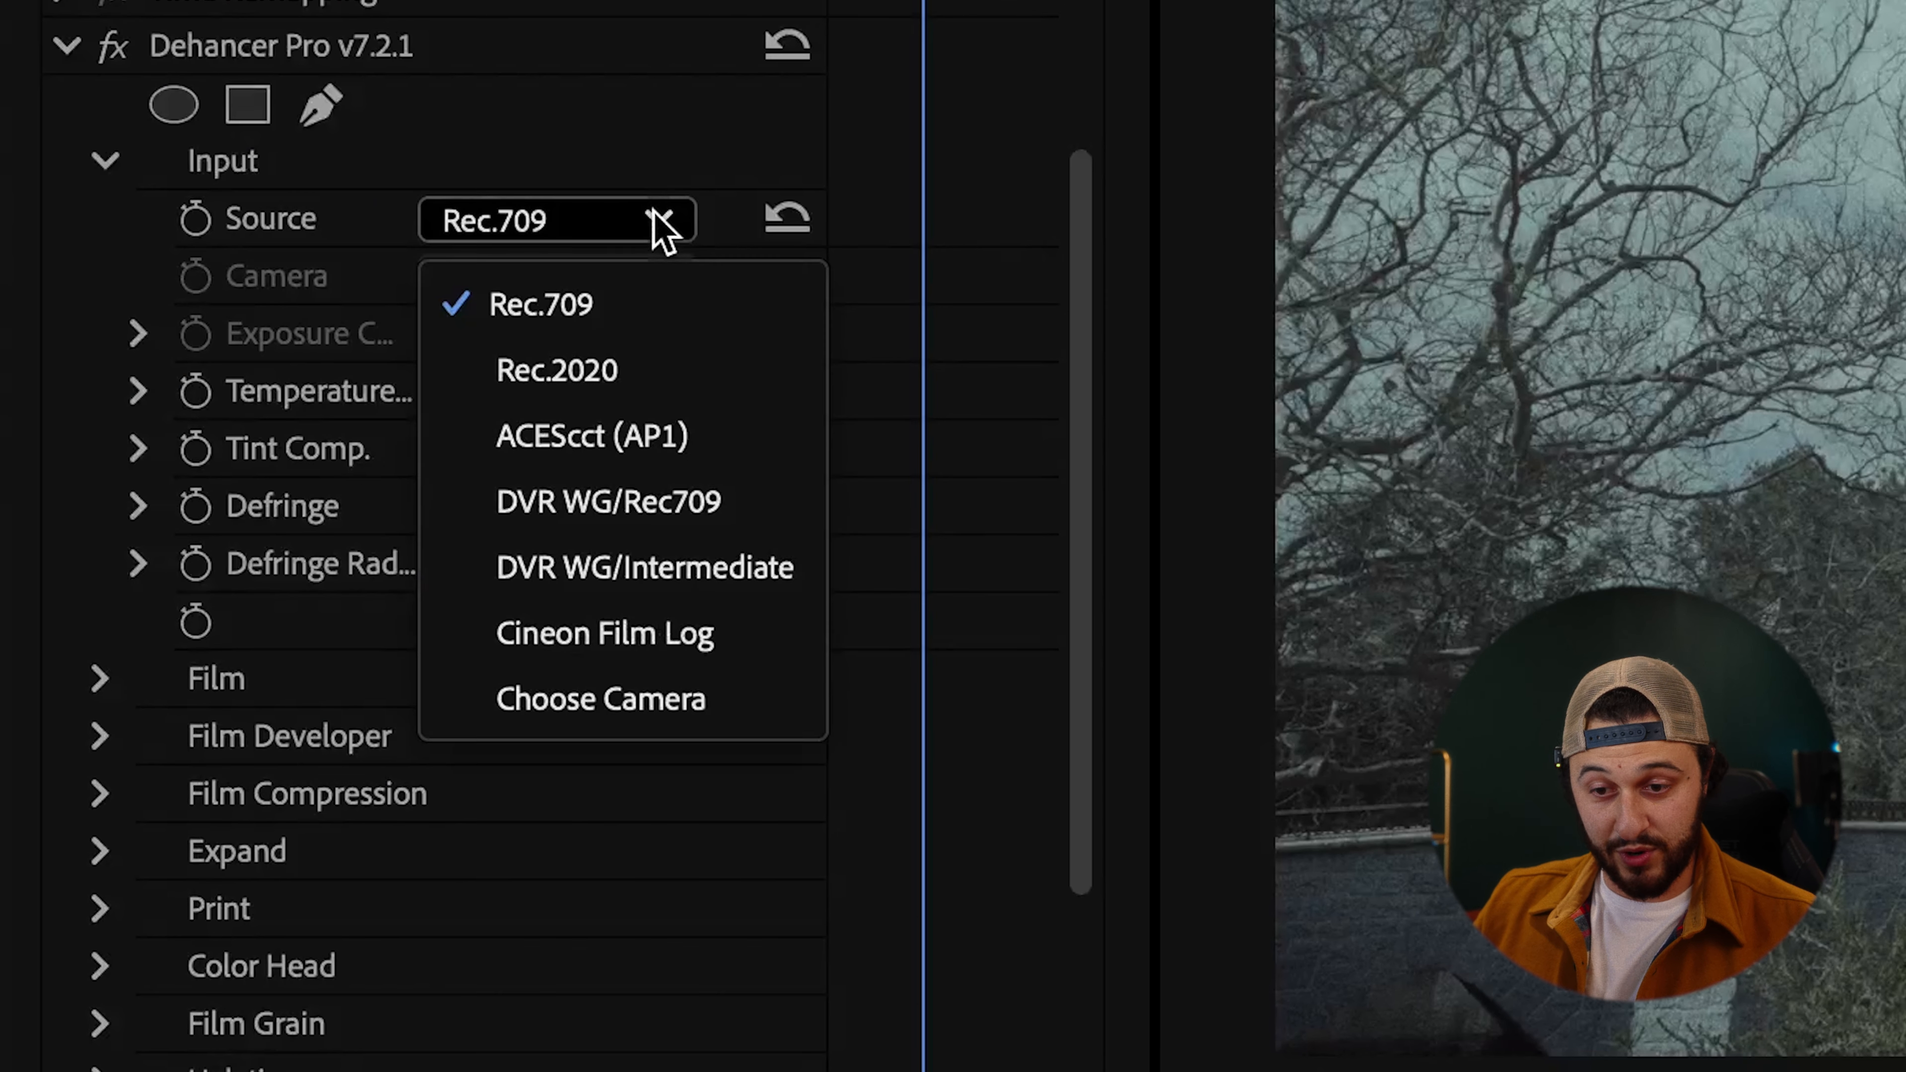
pyautogui.click(705, 703)
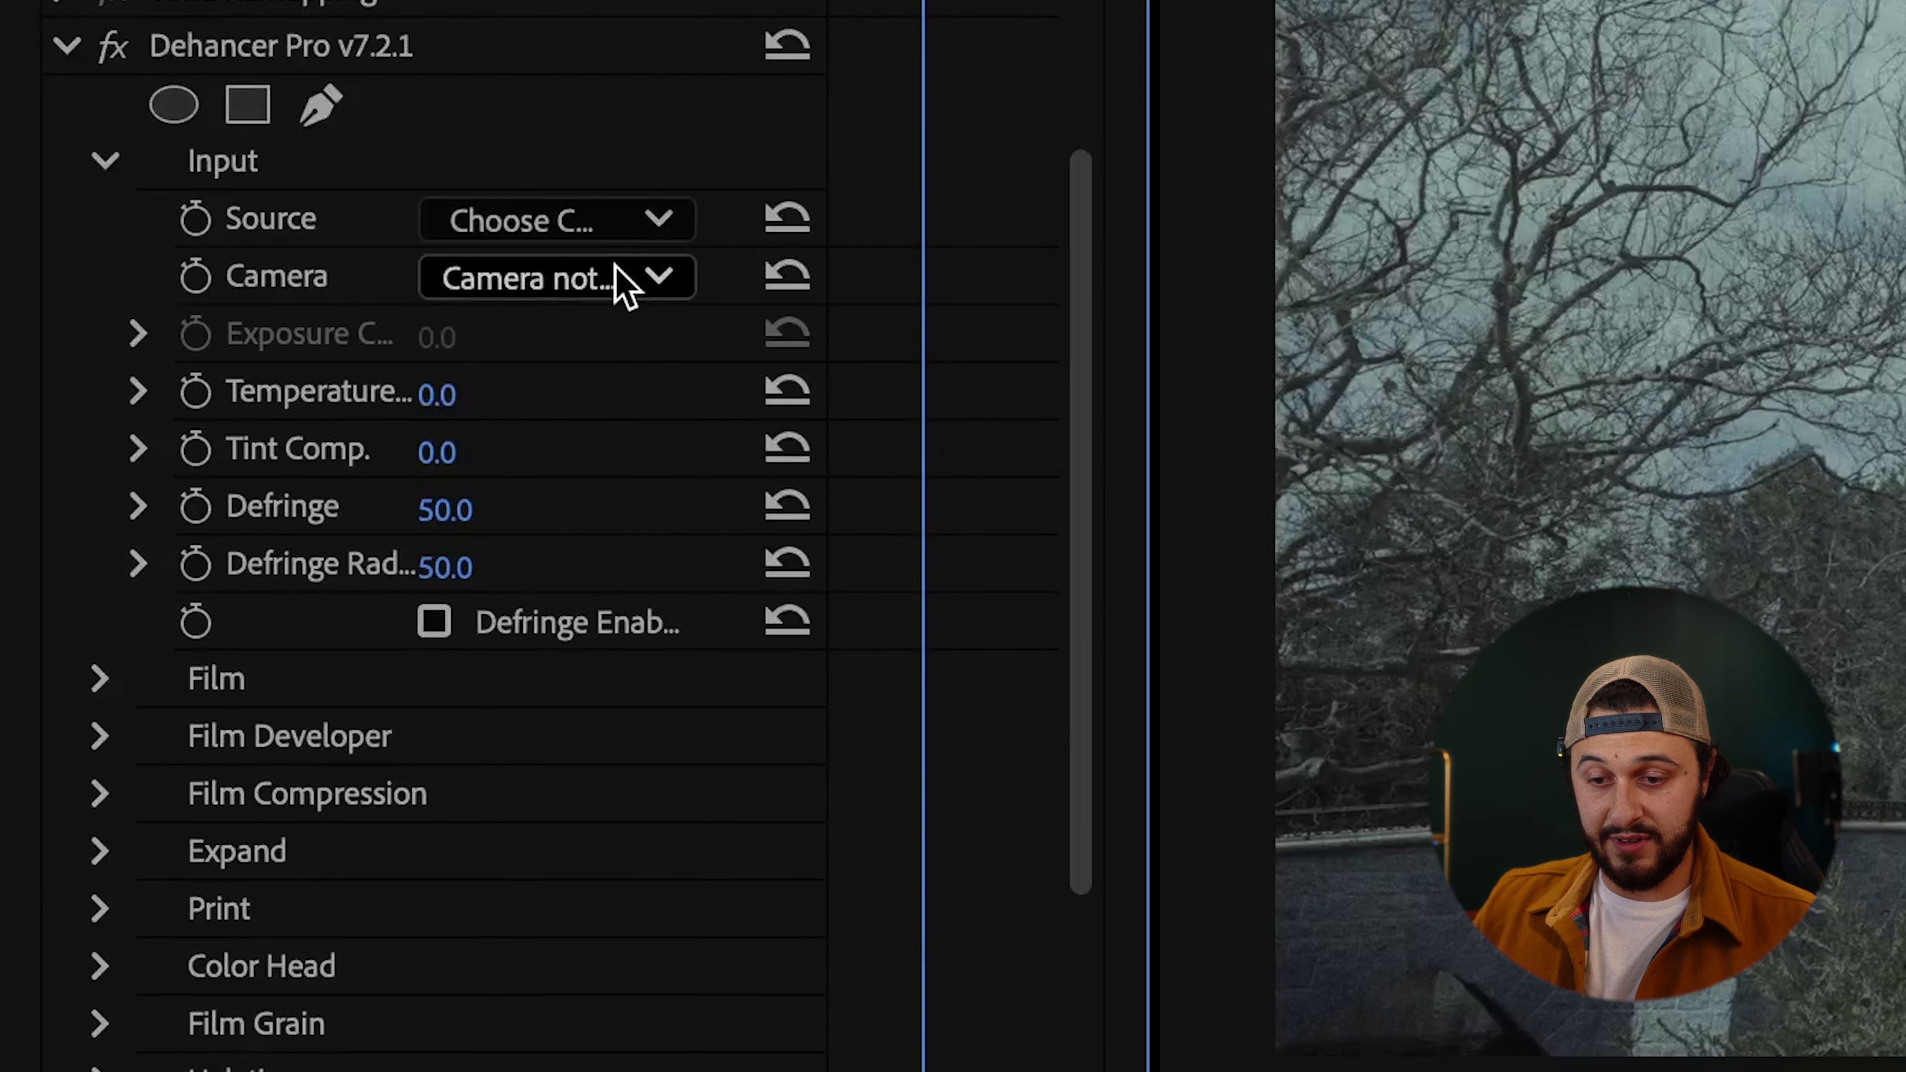
pyautogui.click(617, 284)
pyautogui.scroll(-20, 676, 992)
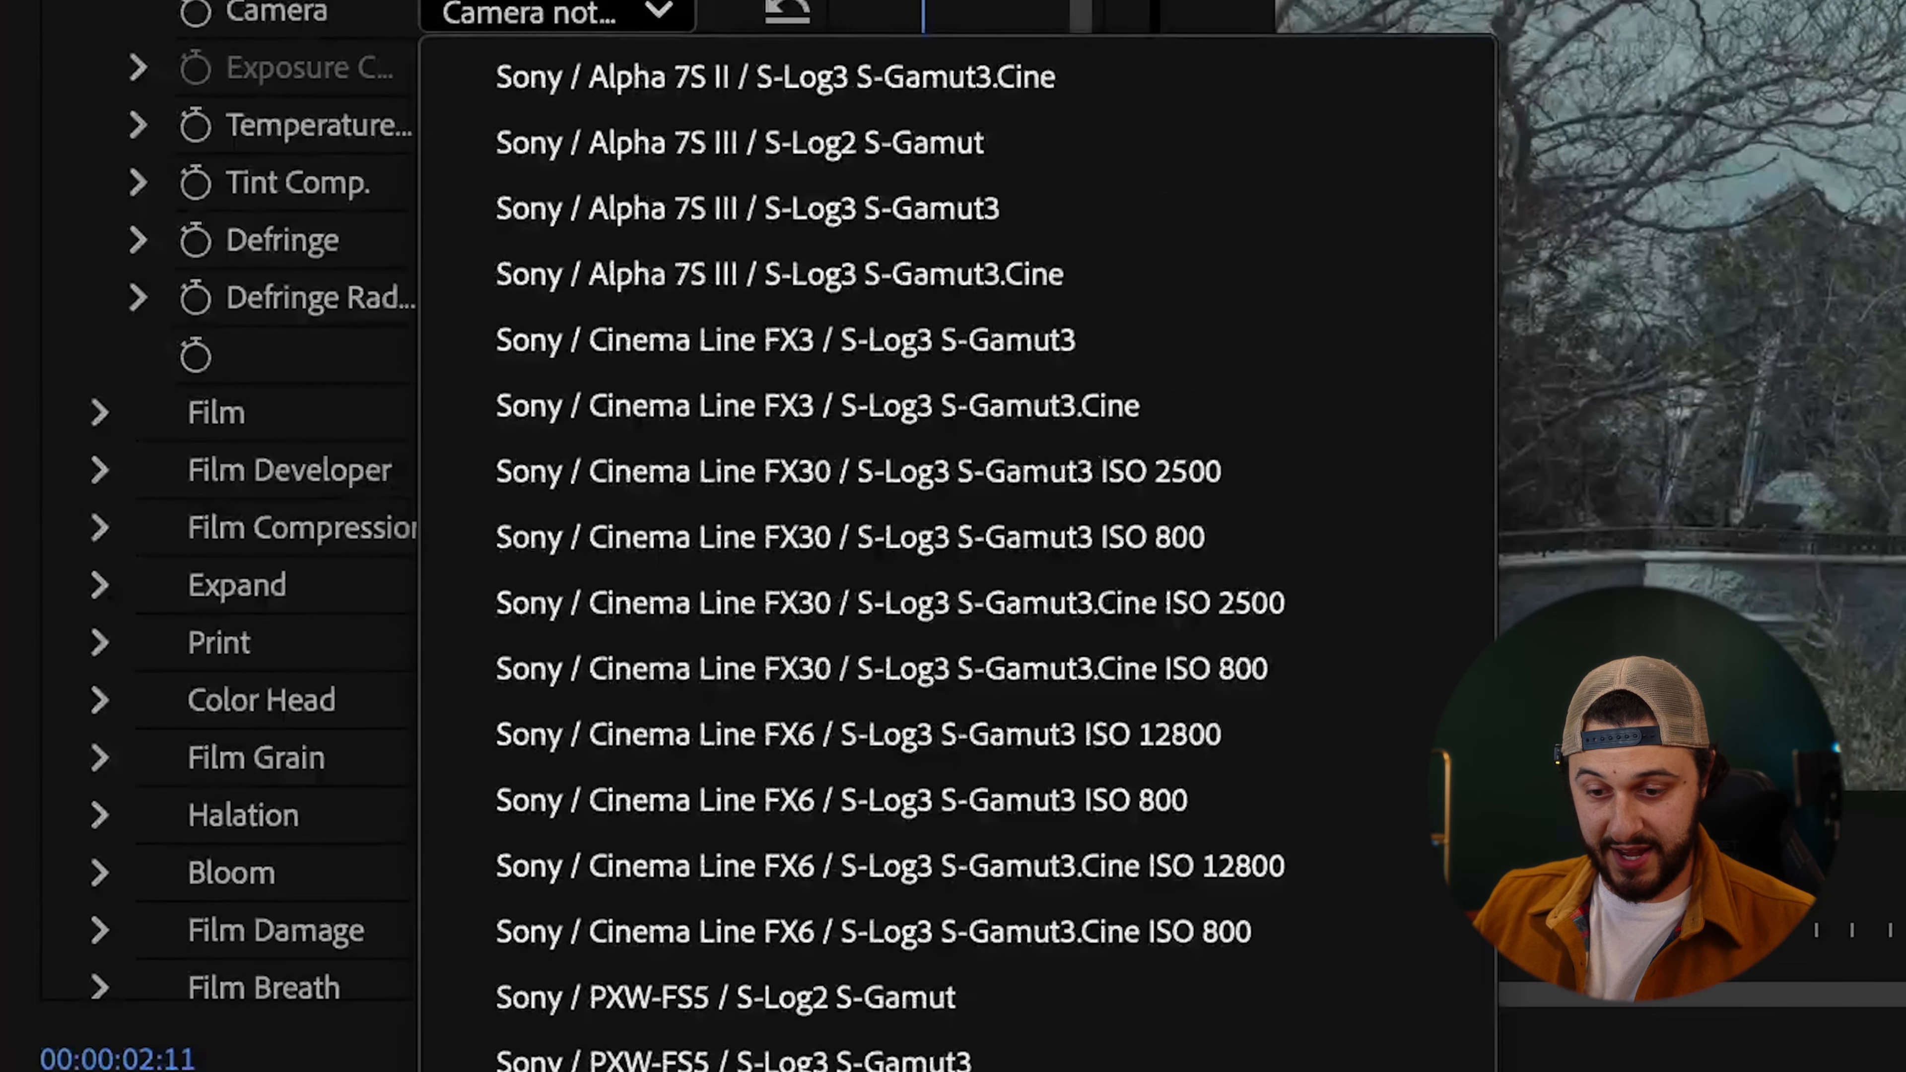
pyautogui.scroll(5, 684, 976)
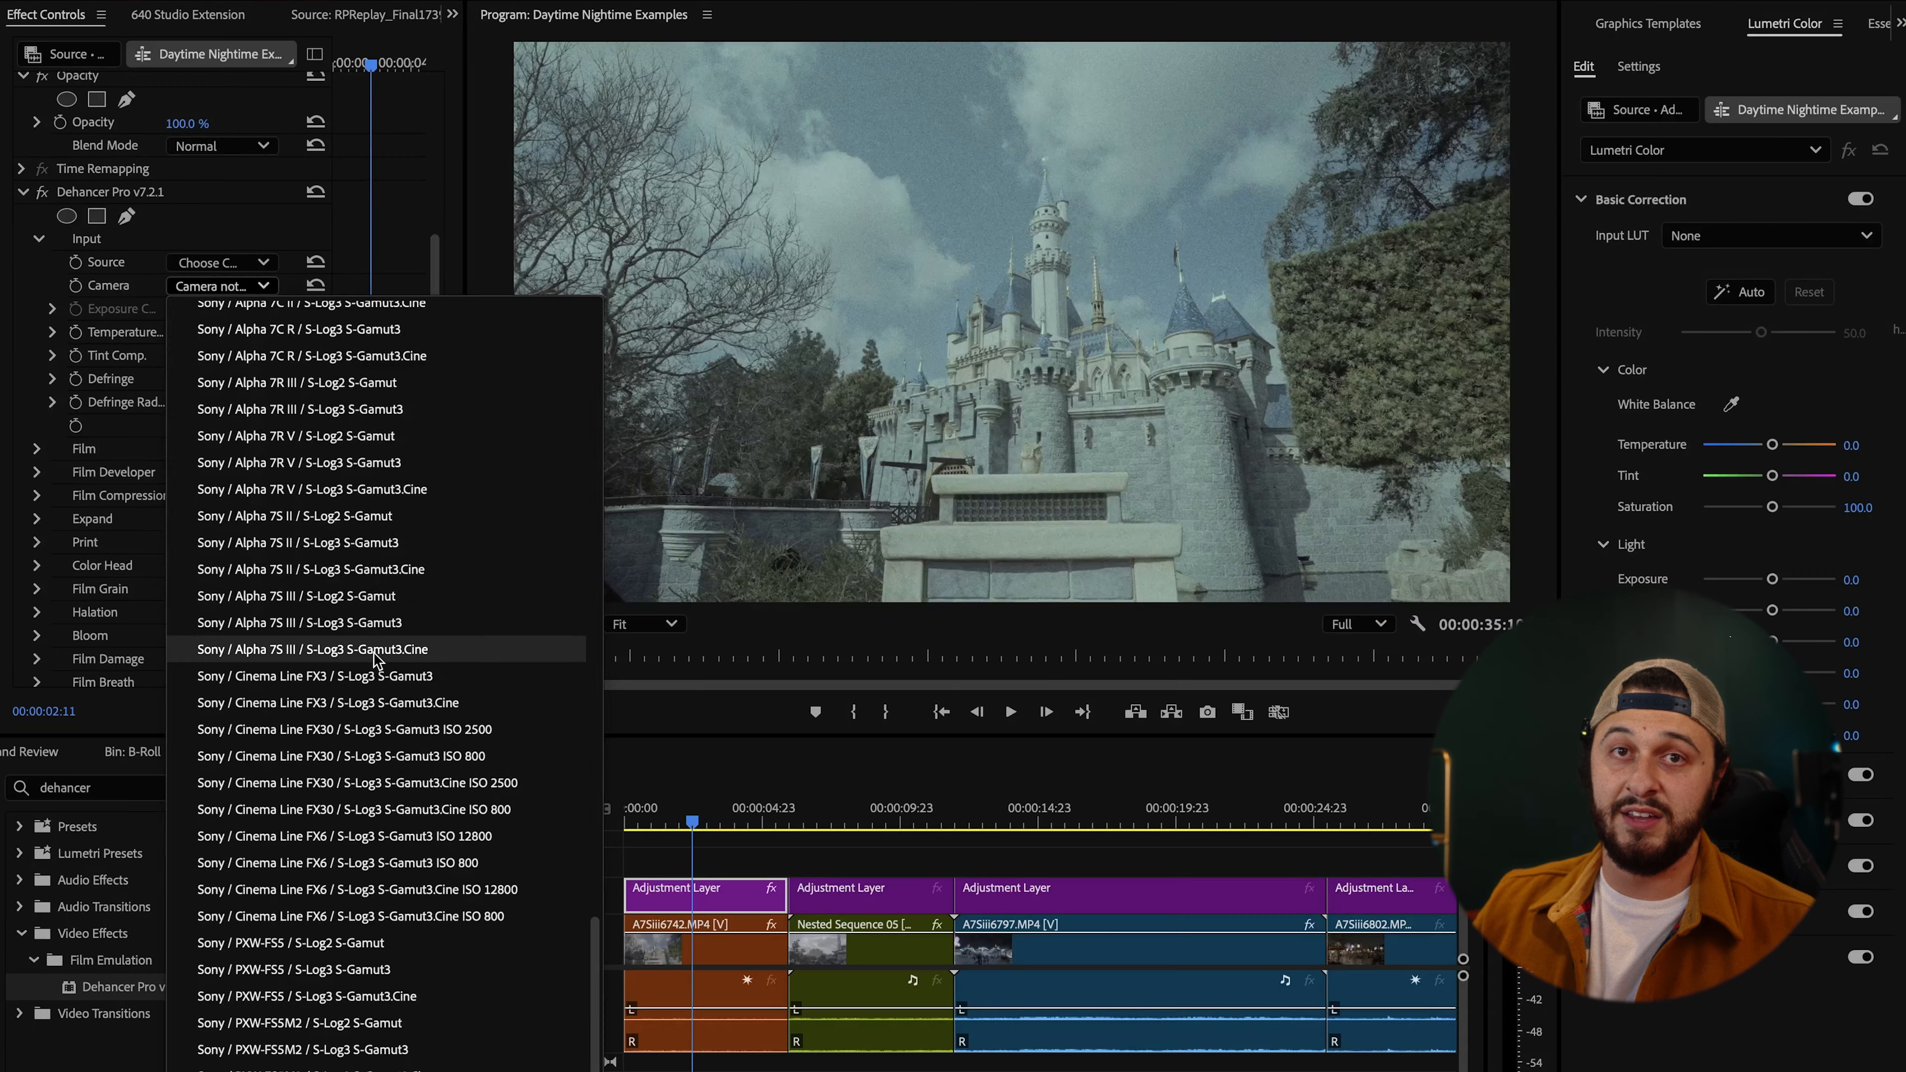
pyautogui.click(933, 533)
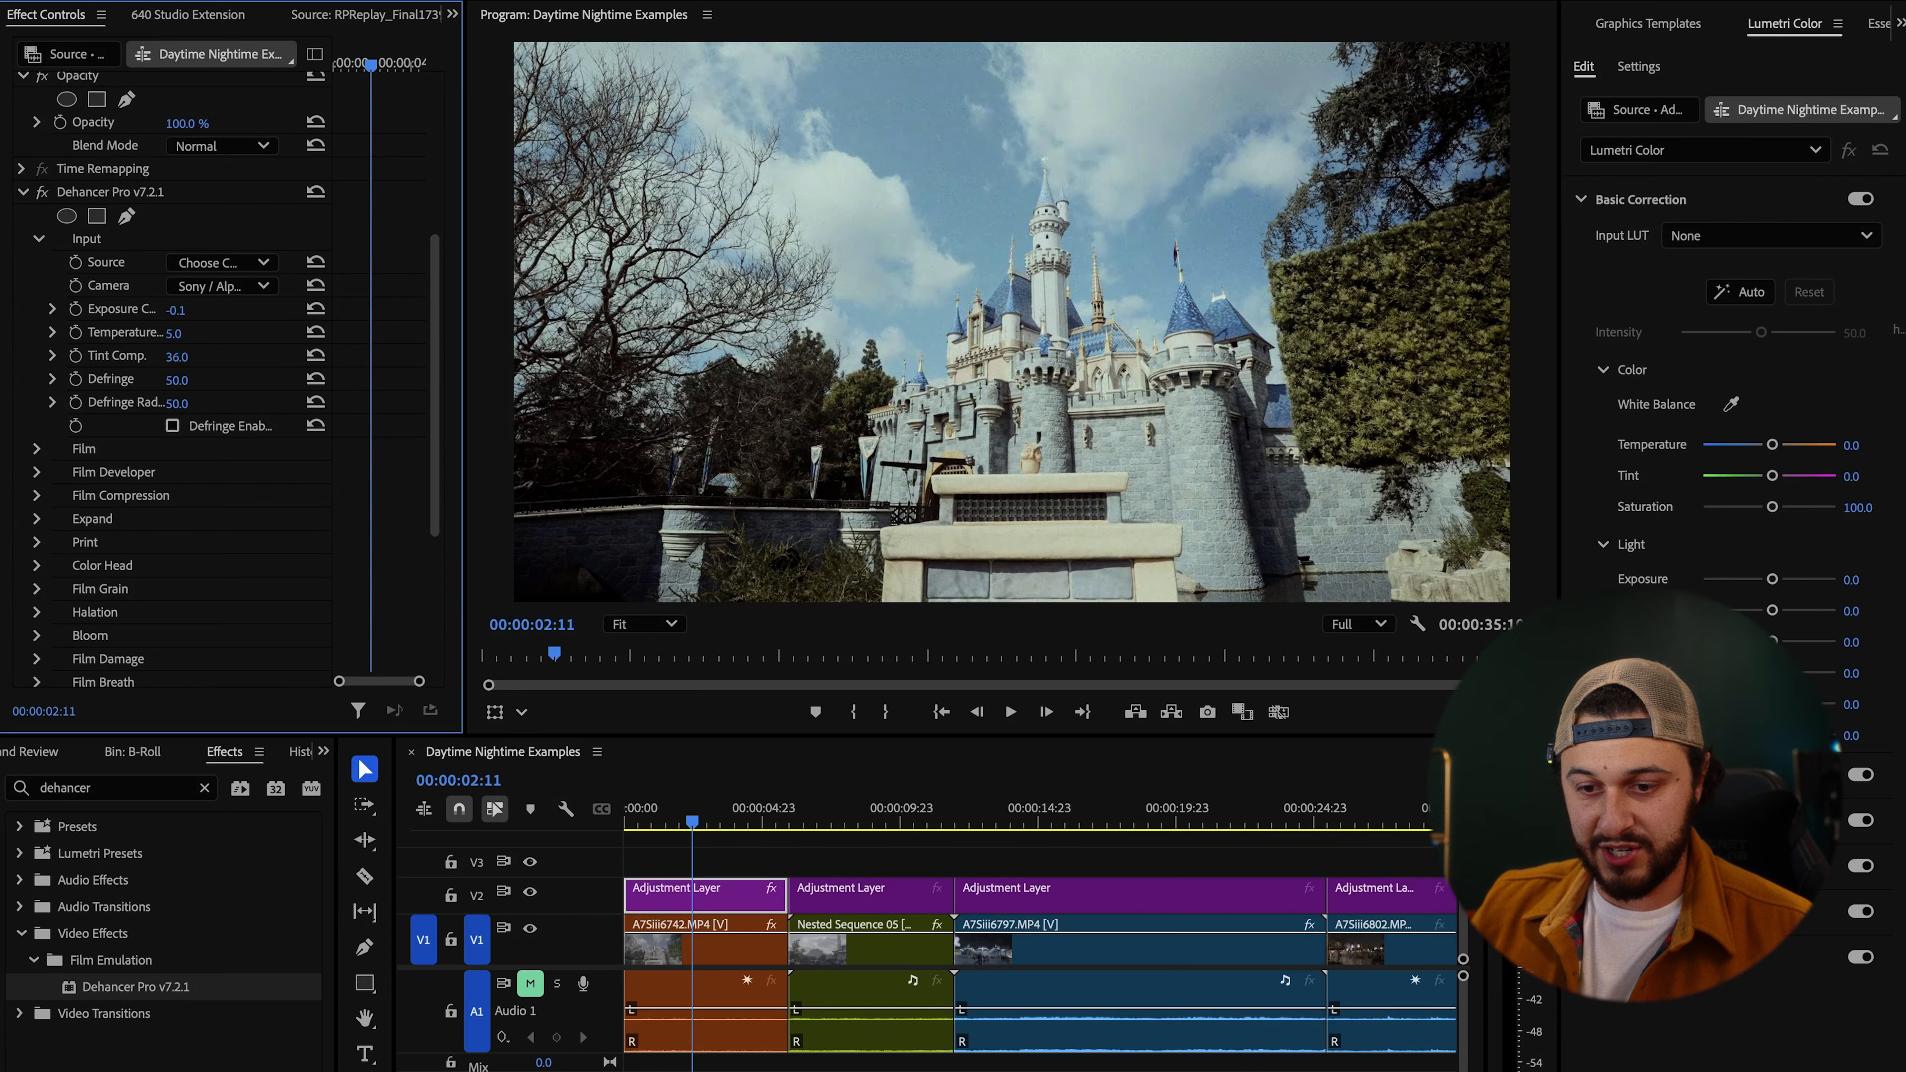
# Set Tint Comp. to 5.0 in the Dehancer Input settings and collapse that section.
pyautogui.moveTo(178, 357)
pyautogui.mouseDown()
pyautogui.moveTo(142, 363)
pyautogui.moveTo(192, 381)
pyautogui.mouseUp()
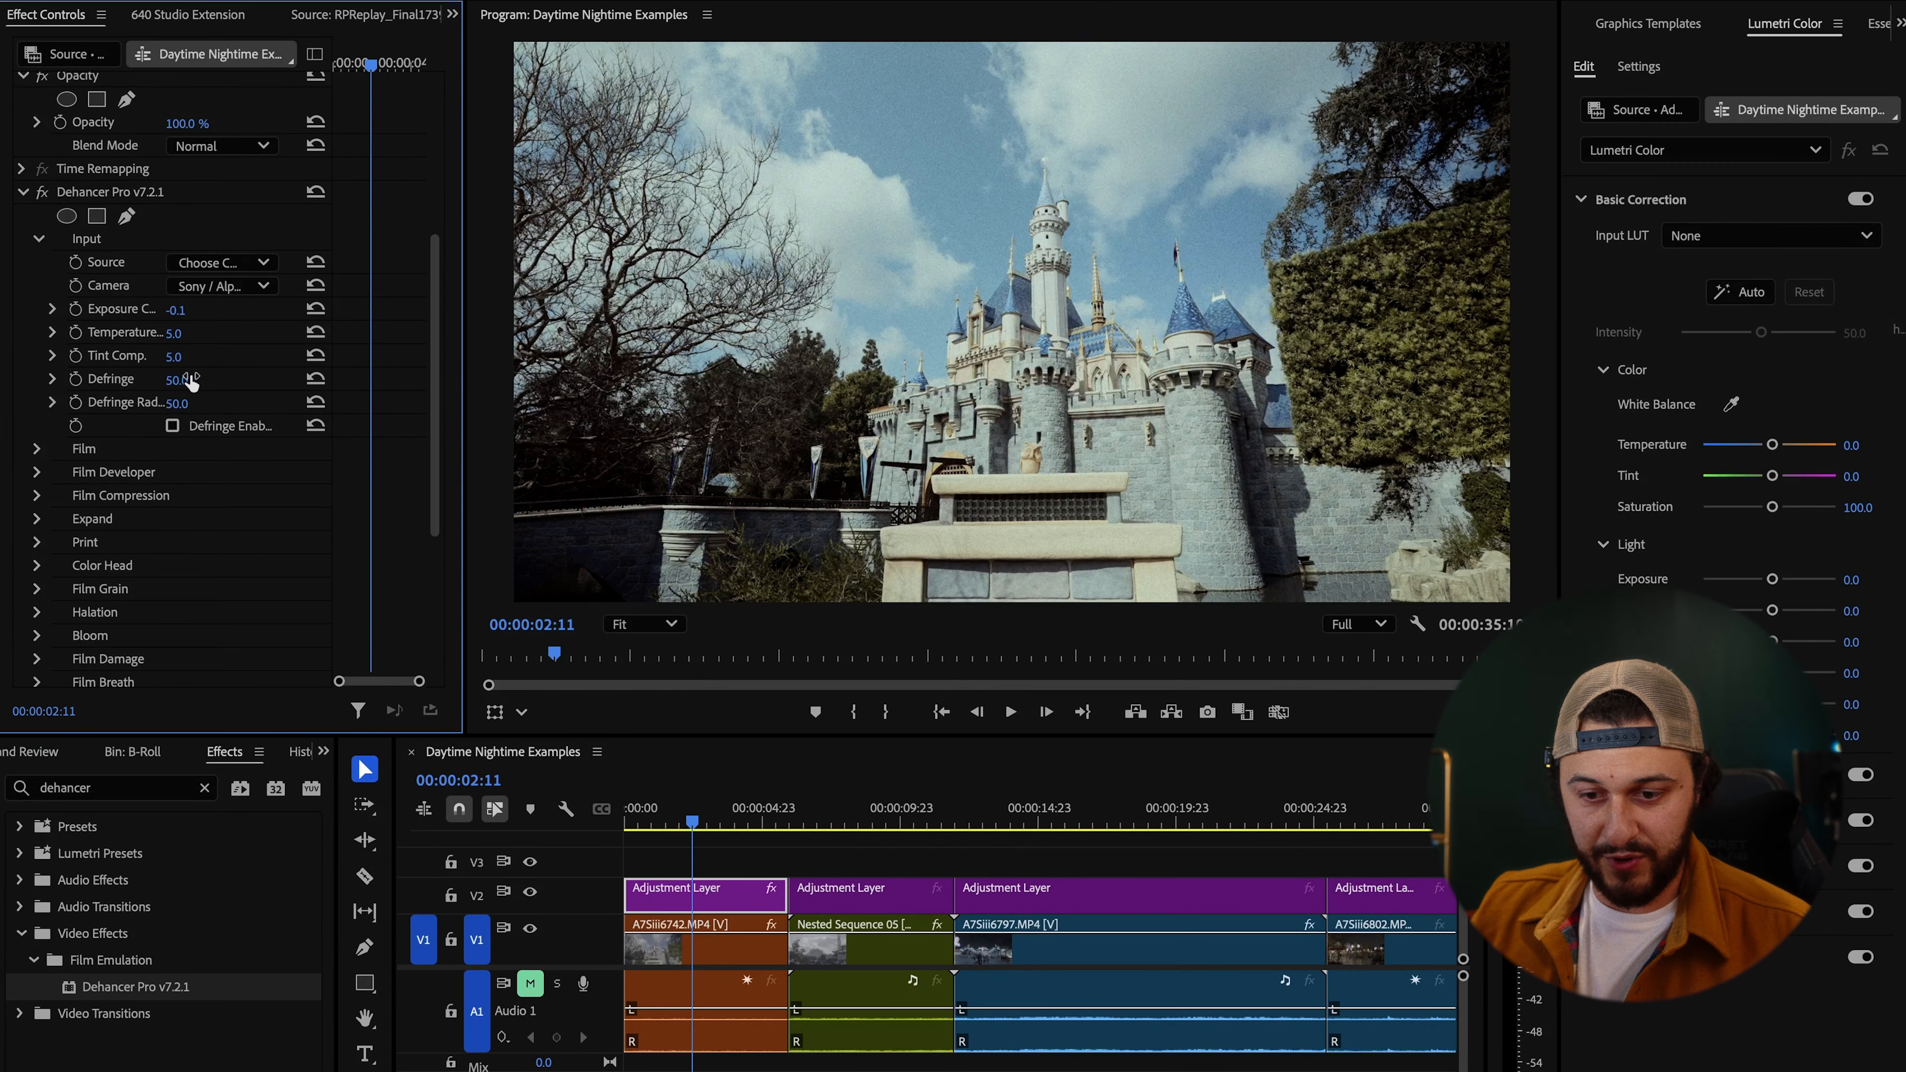
pyautogui.click(38, 239)
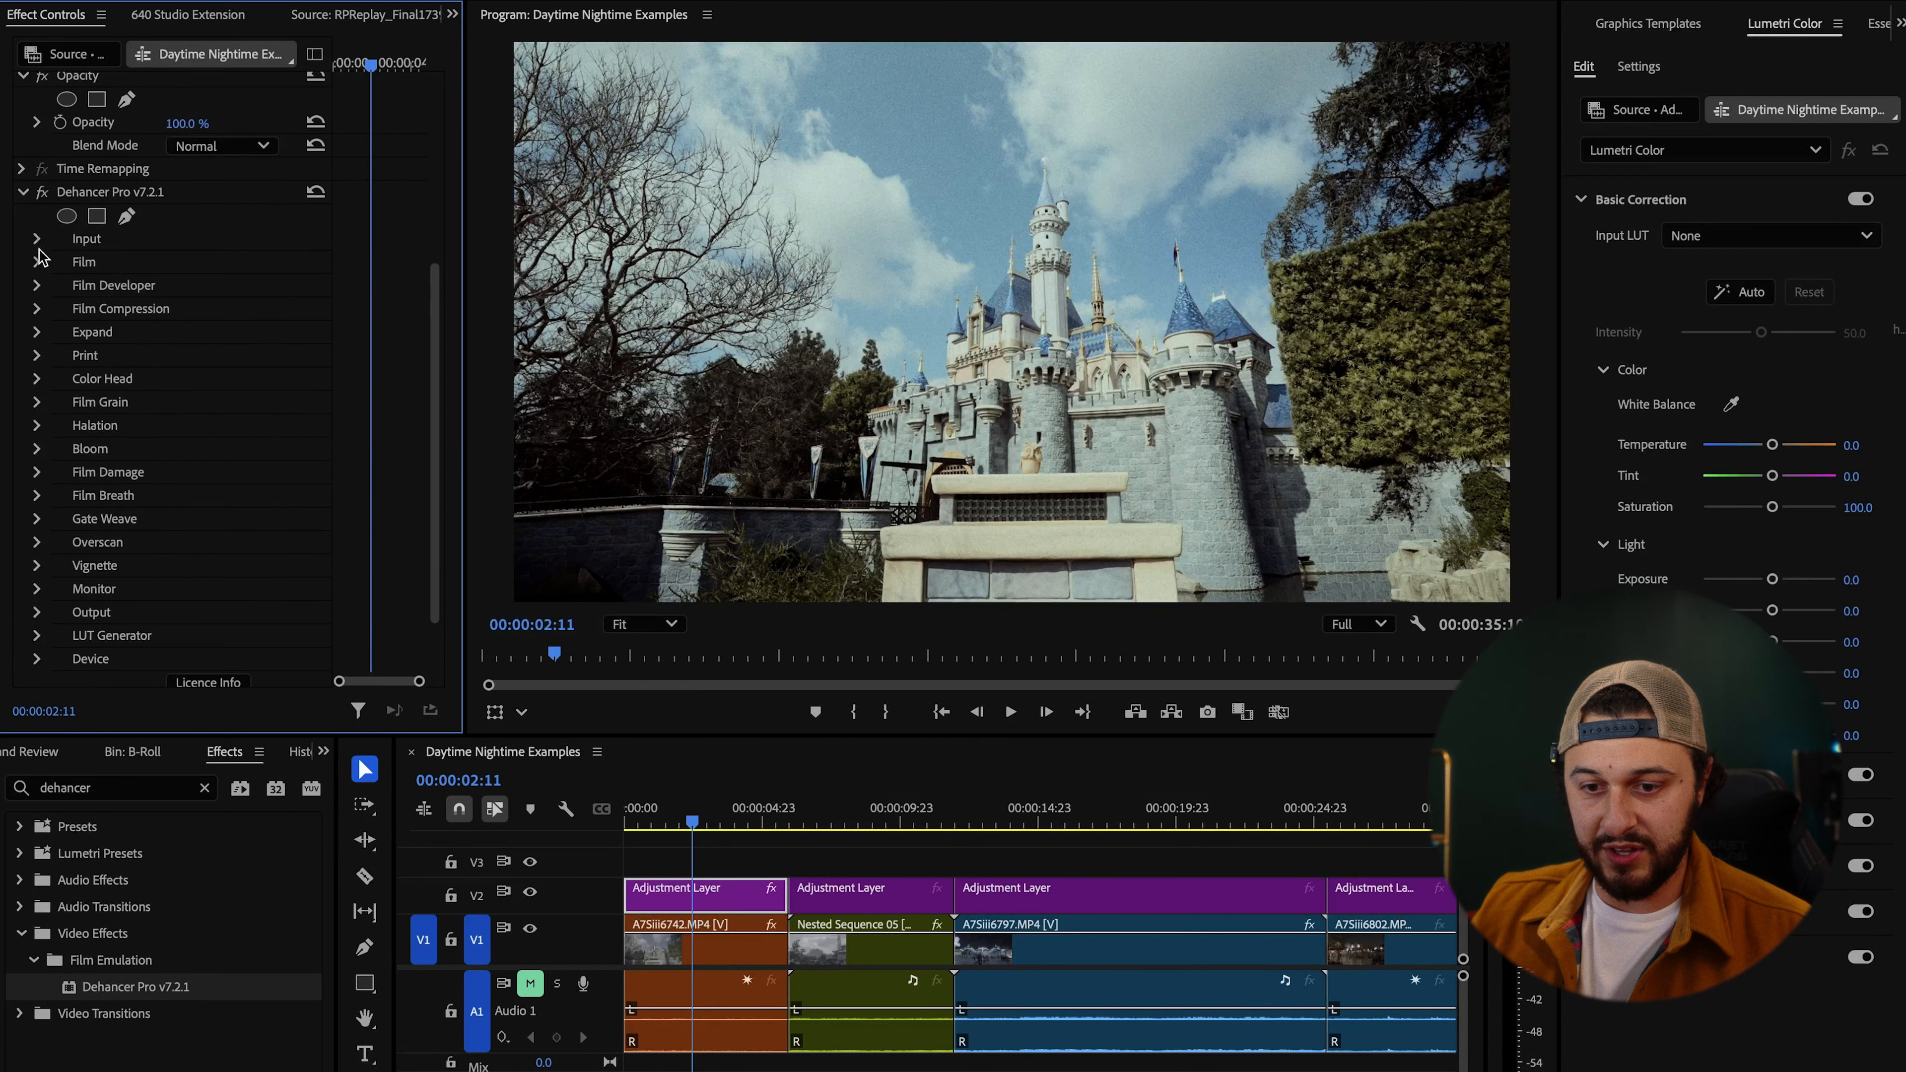
# Try the Kodak Gold 200 and Kodak Color Plus 200 film profiles, and return the profile to Kodak Vision3 250D.
pyautogui.click(36, 262)
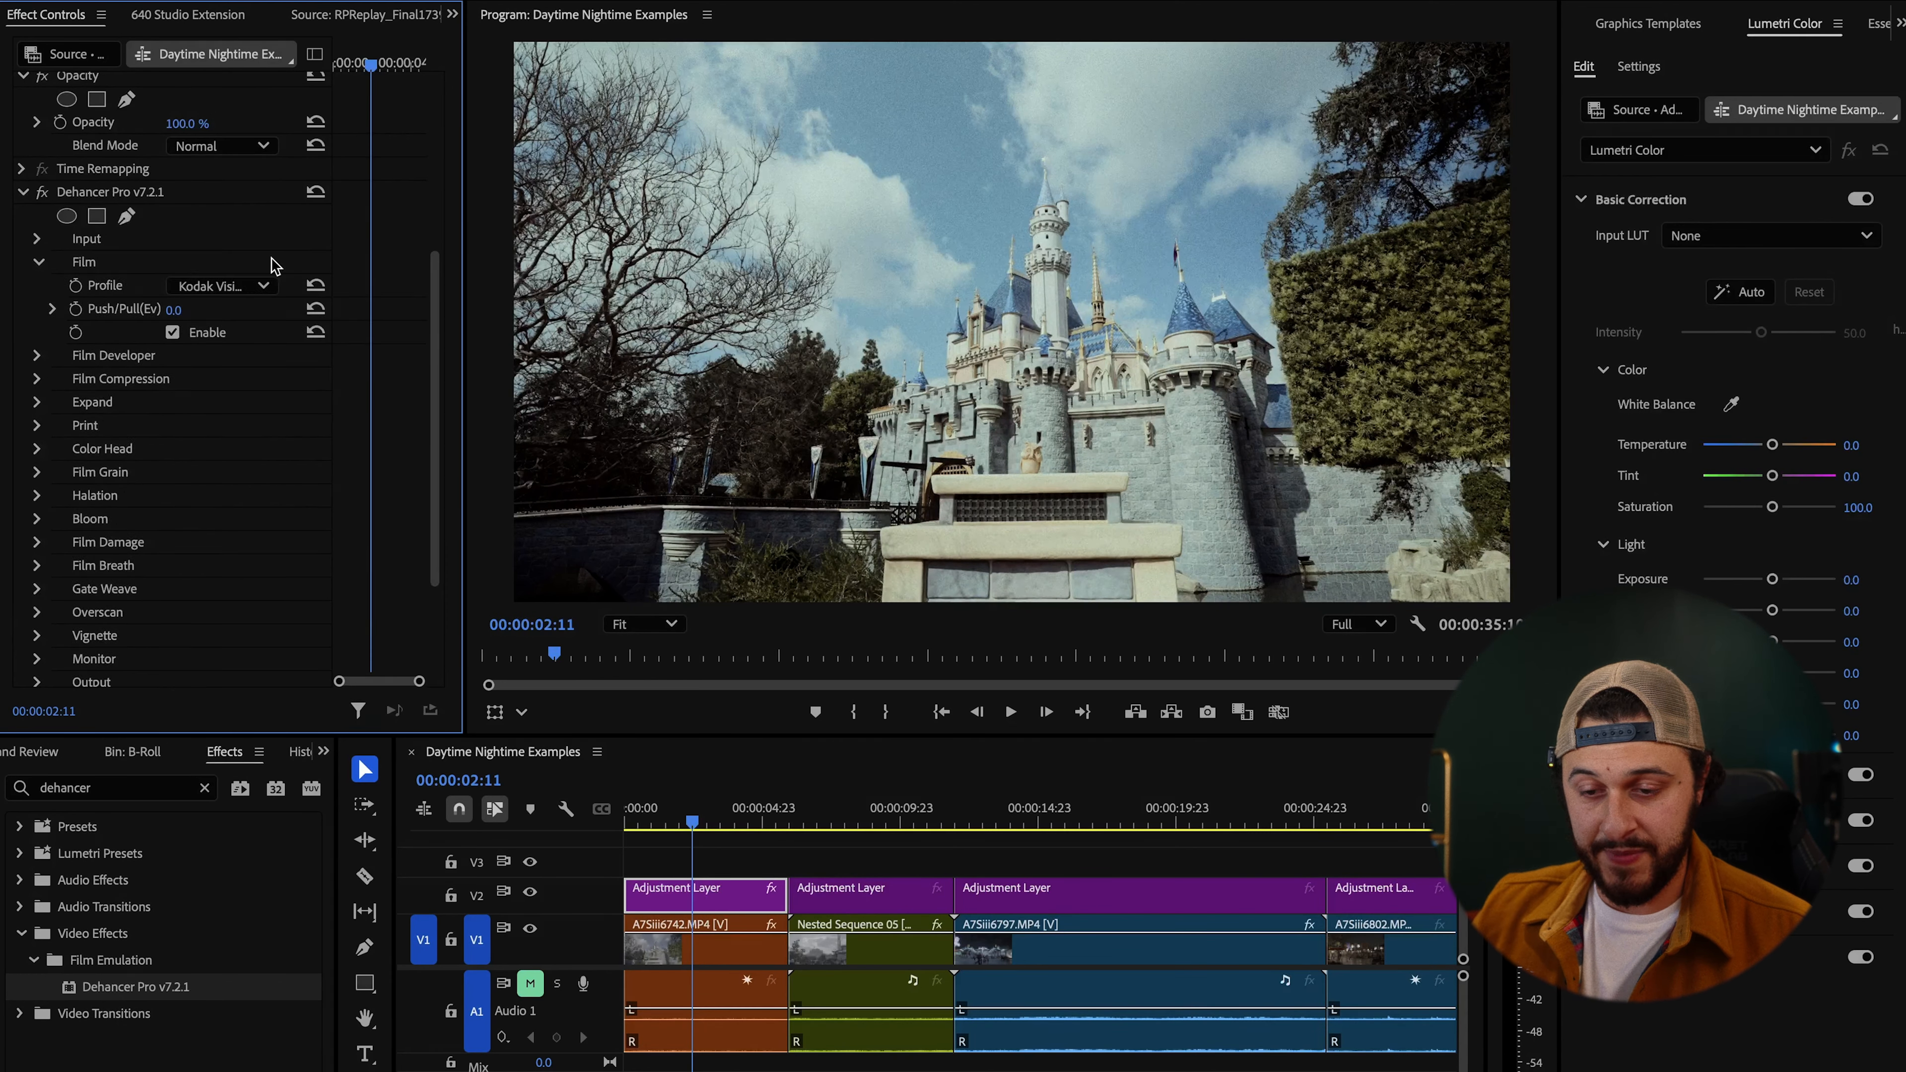
pyautogui.click(255, 287)
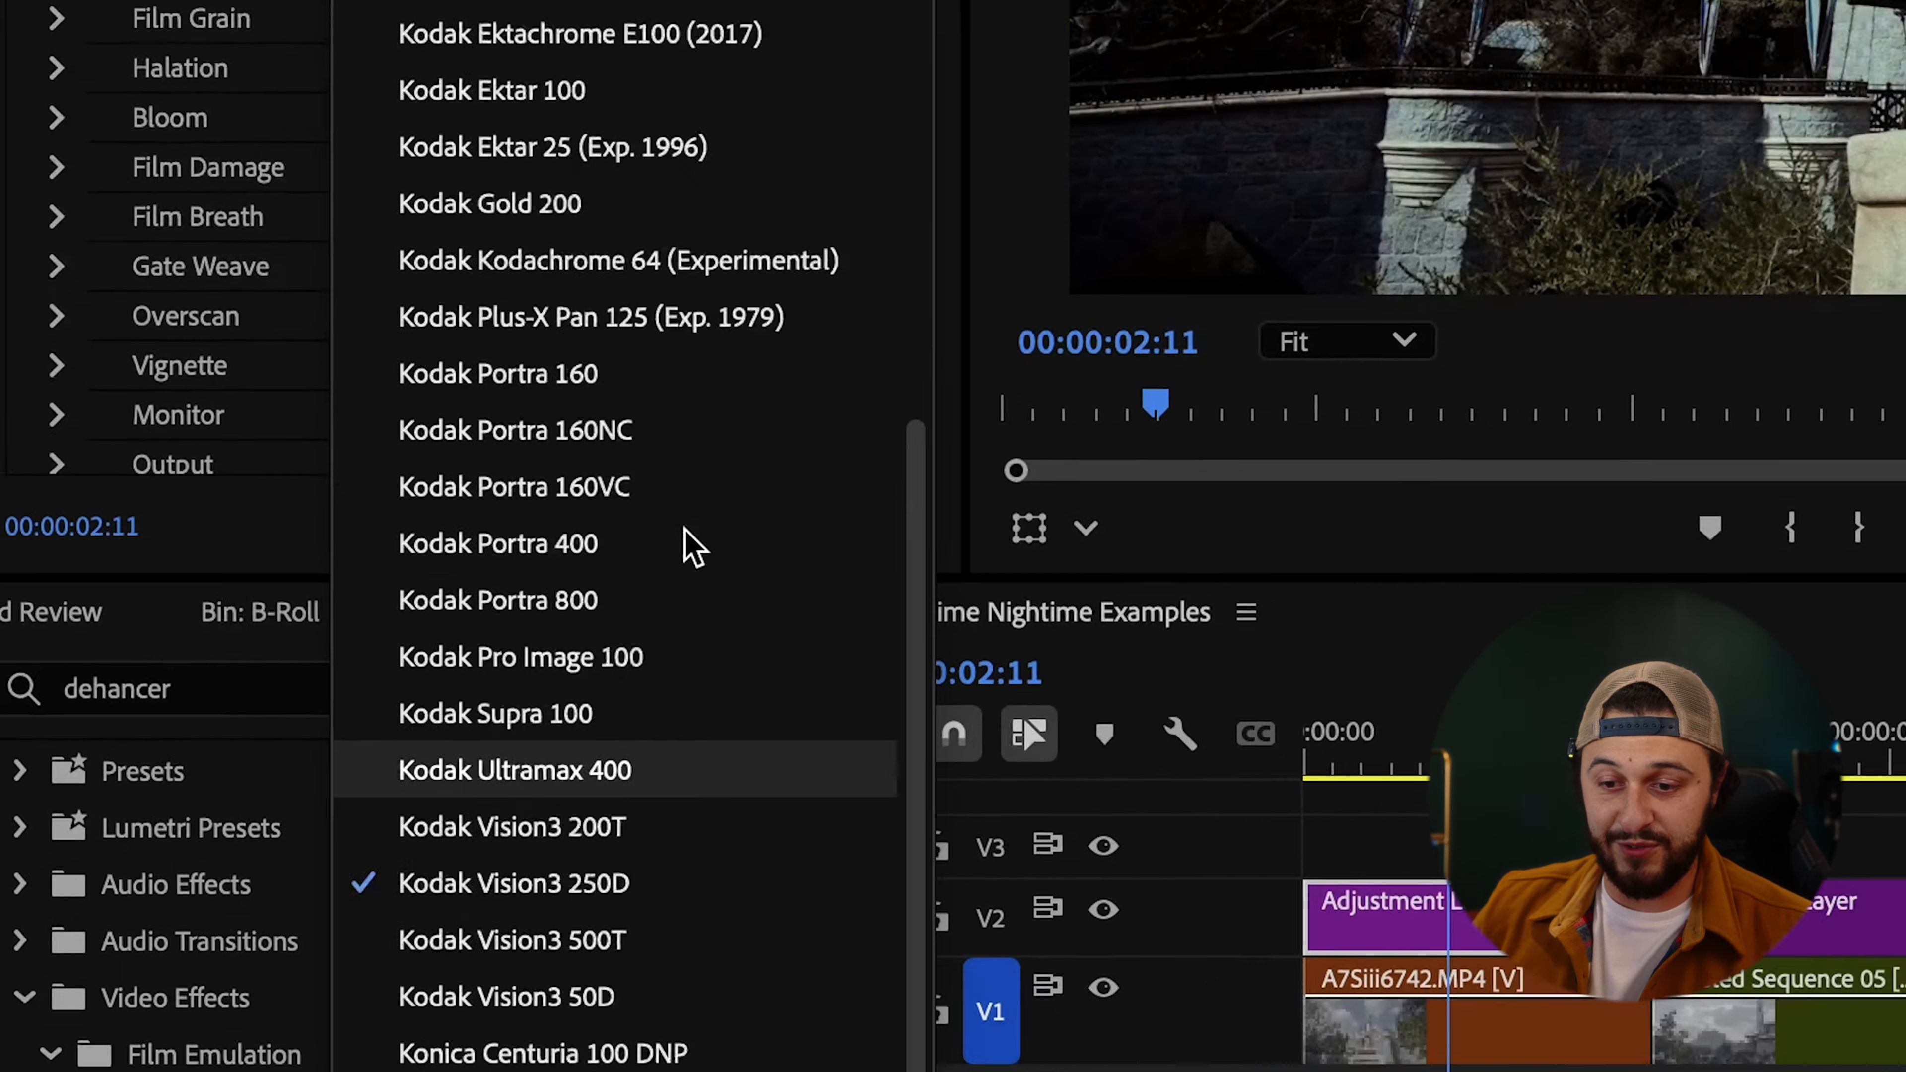
pyautogui.scroll(5, 1183, 361)
pyautogui.scroll(3, 481, 626)
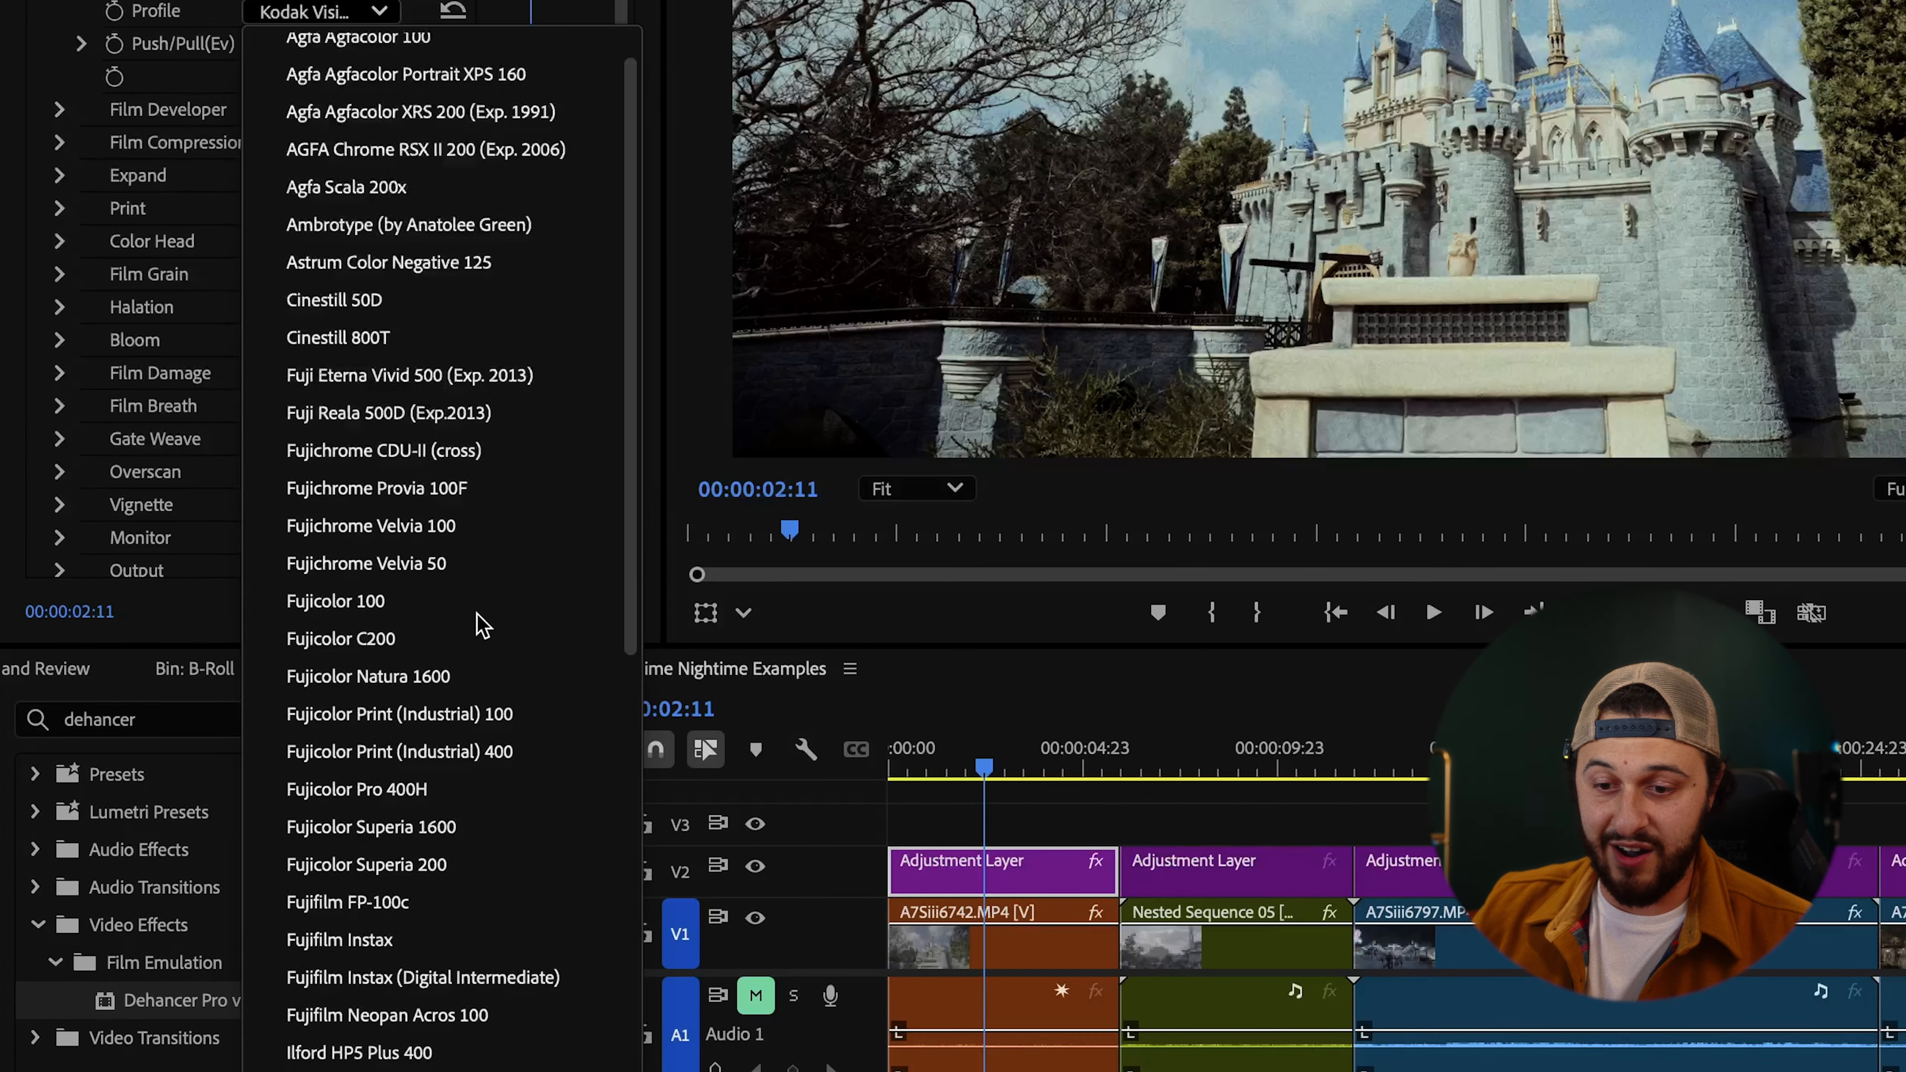
pyautogui.scroll(-7, 481, 625)
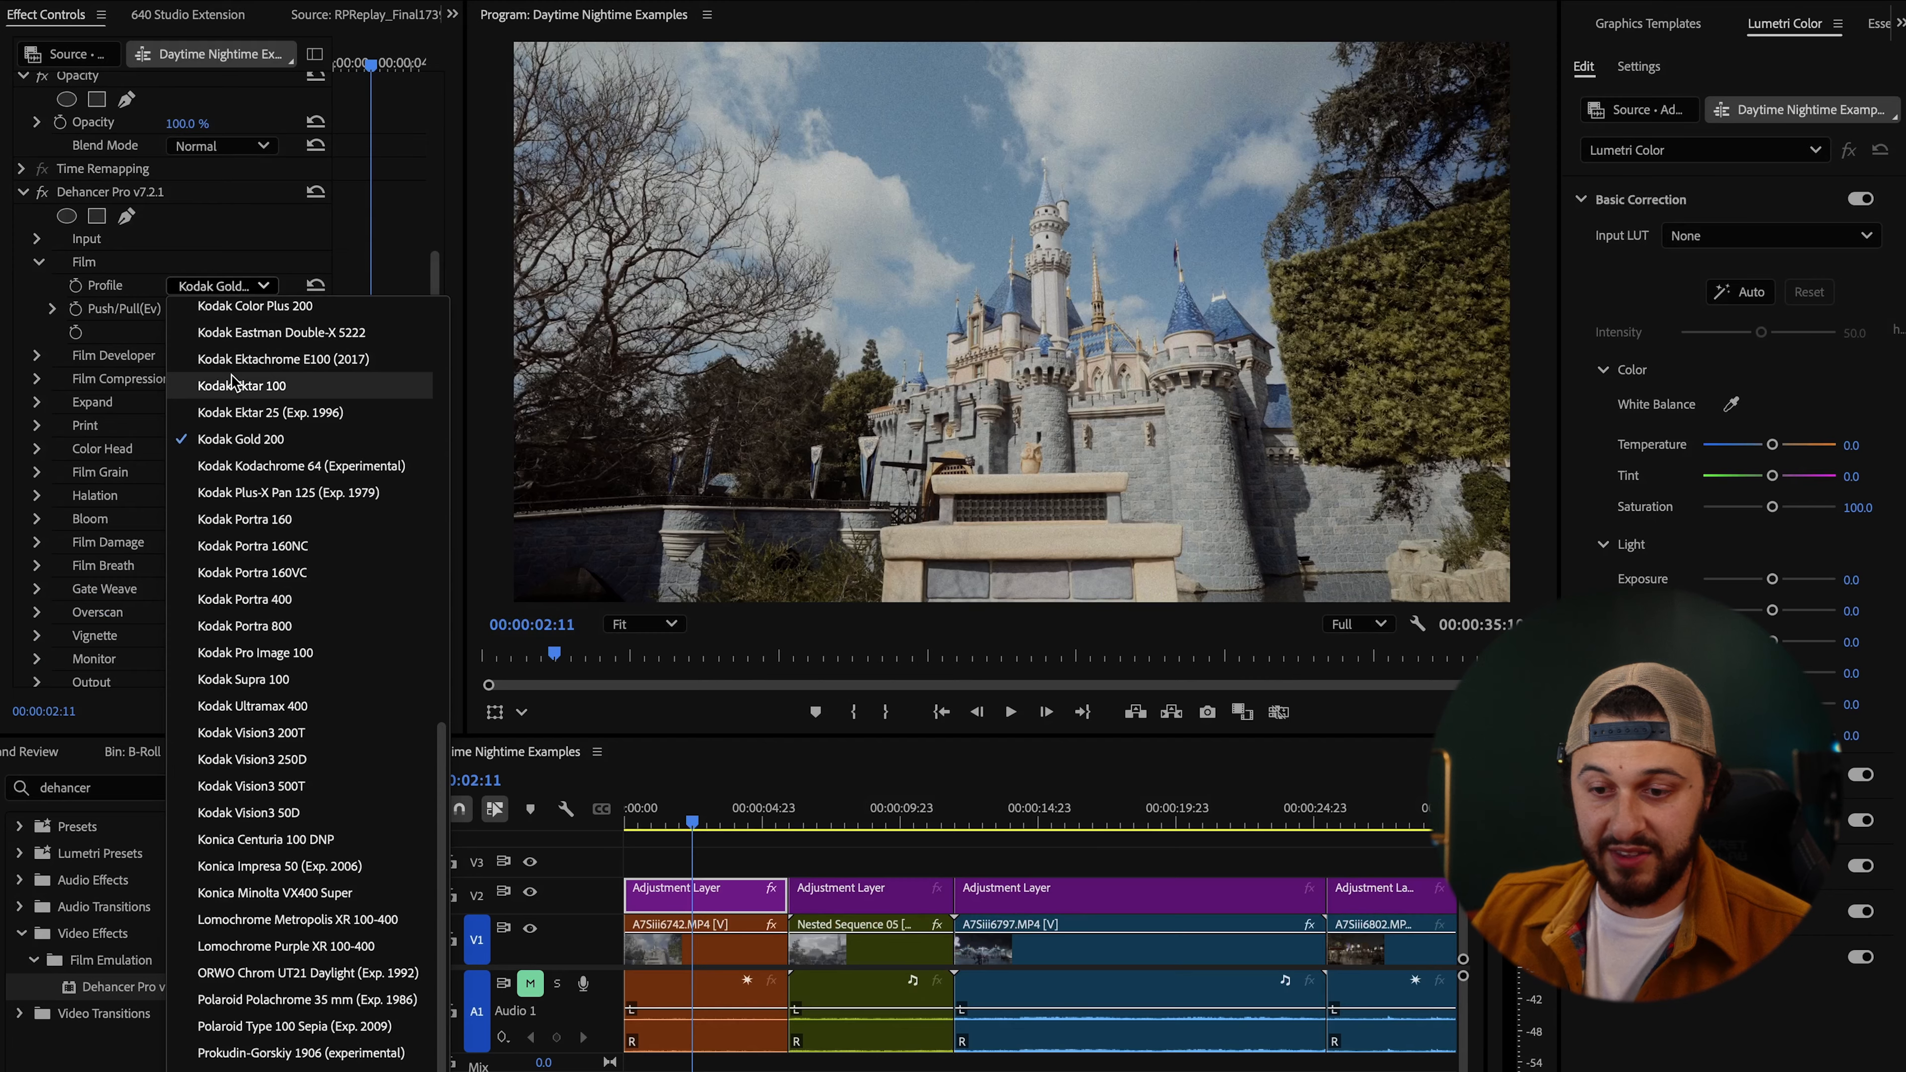
pyautogui.scroll(3, 236, 392)
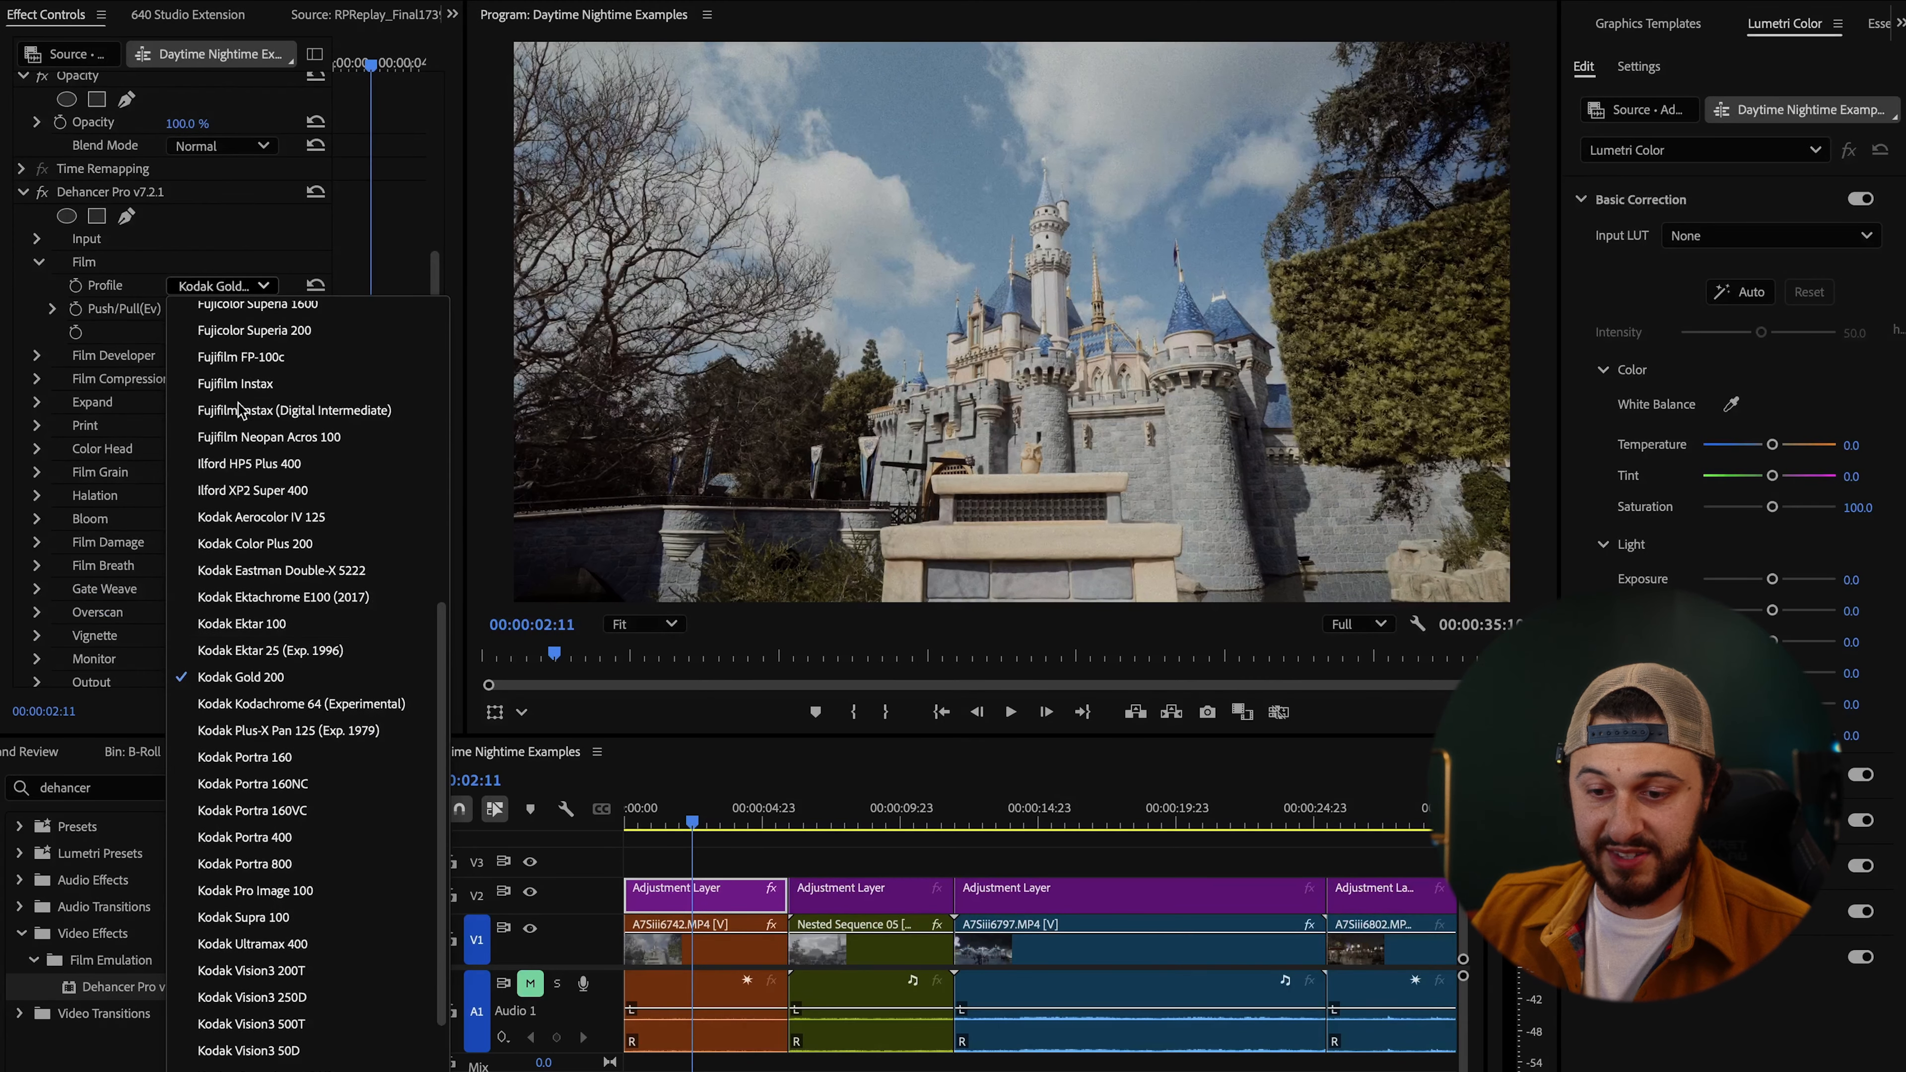
pyautogui.click(258, 542)
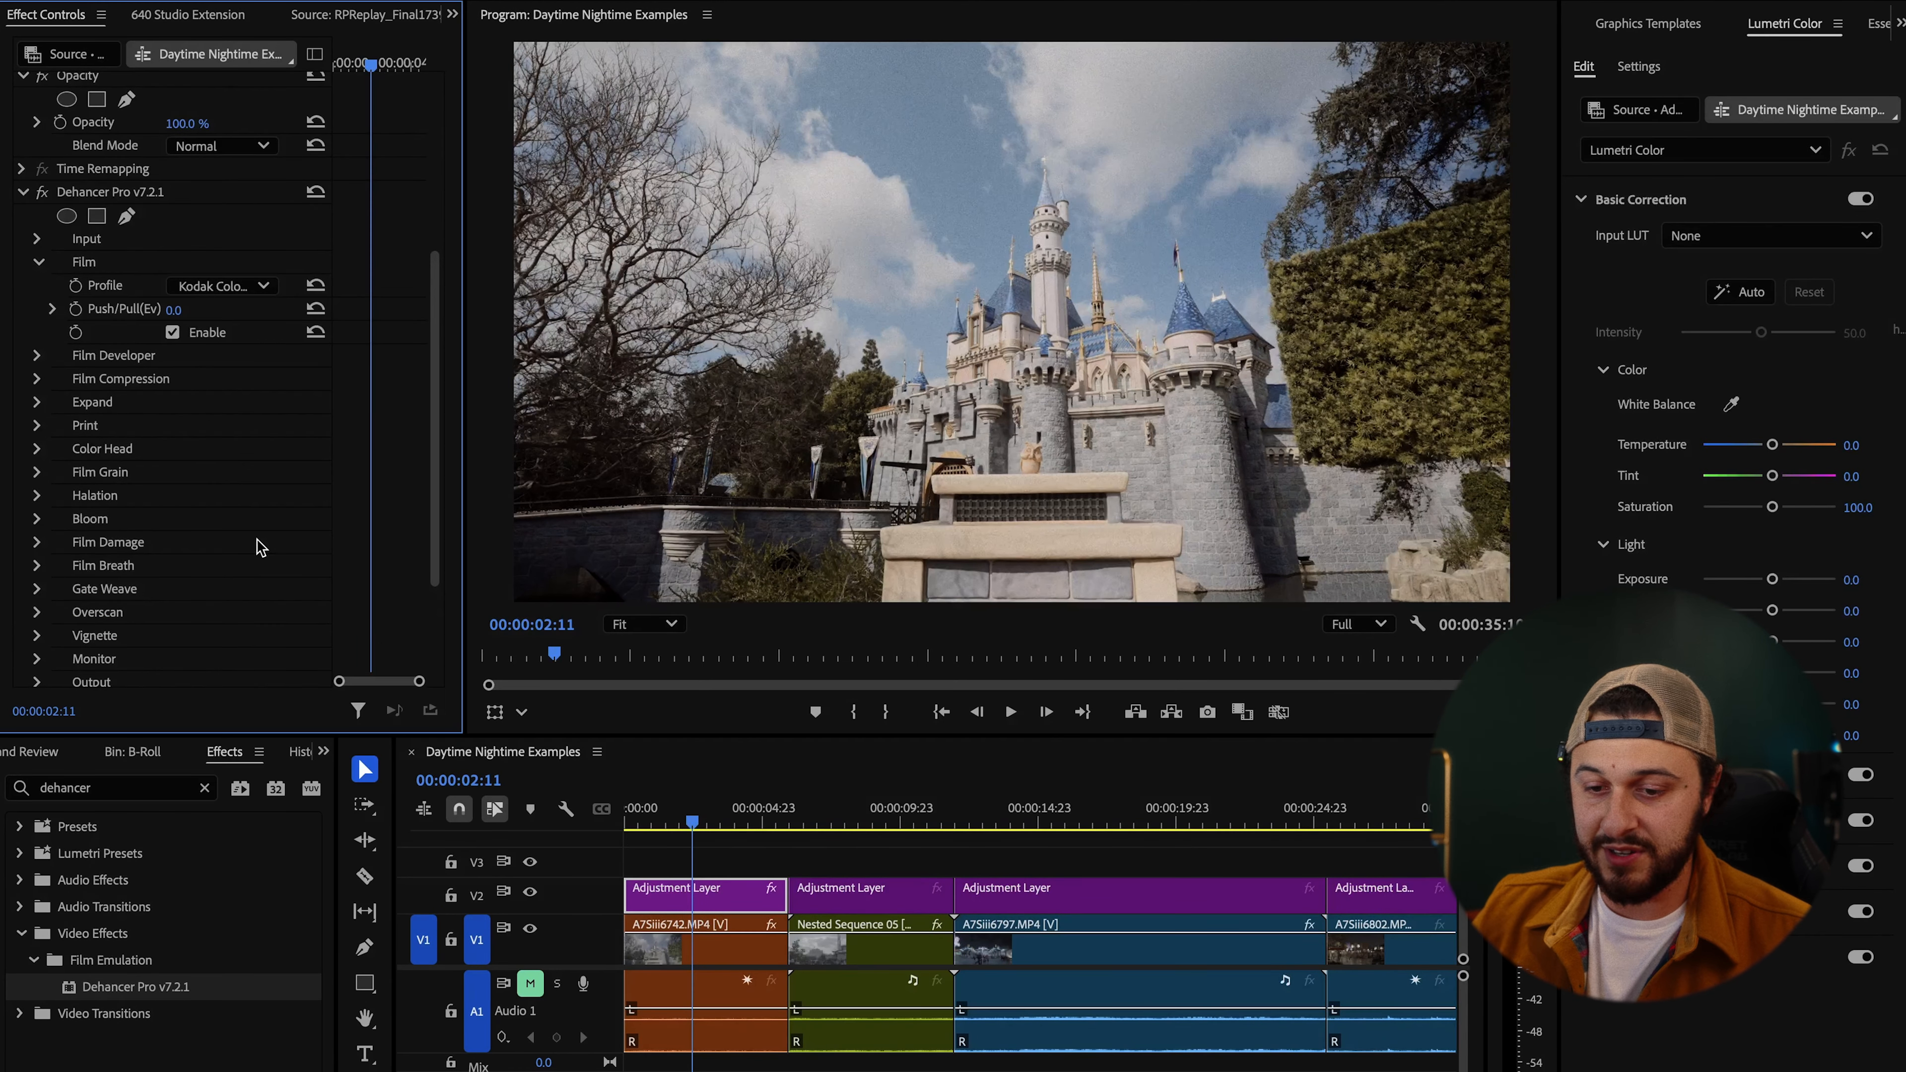
pyautogui.click(221, 285)
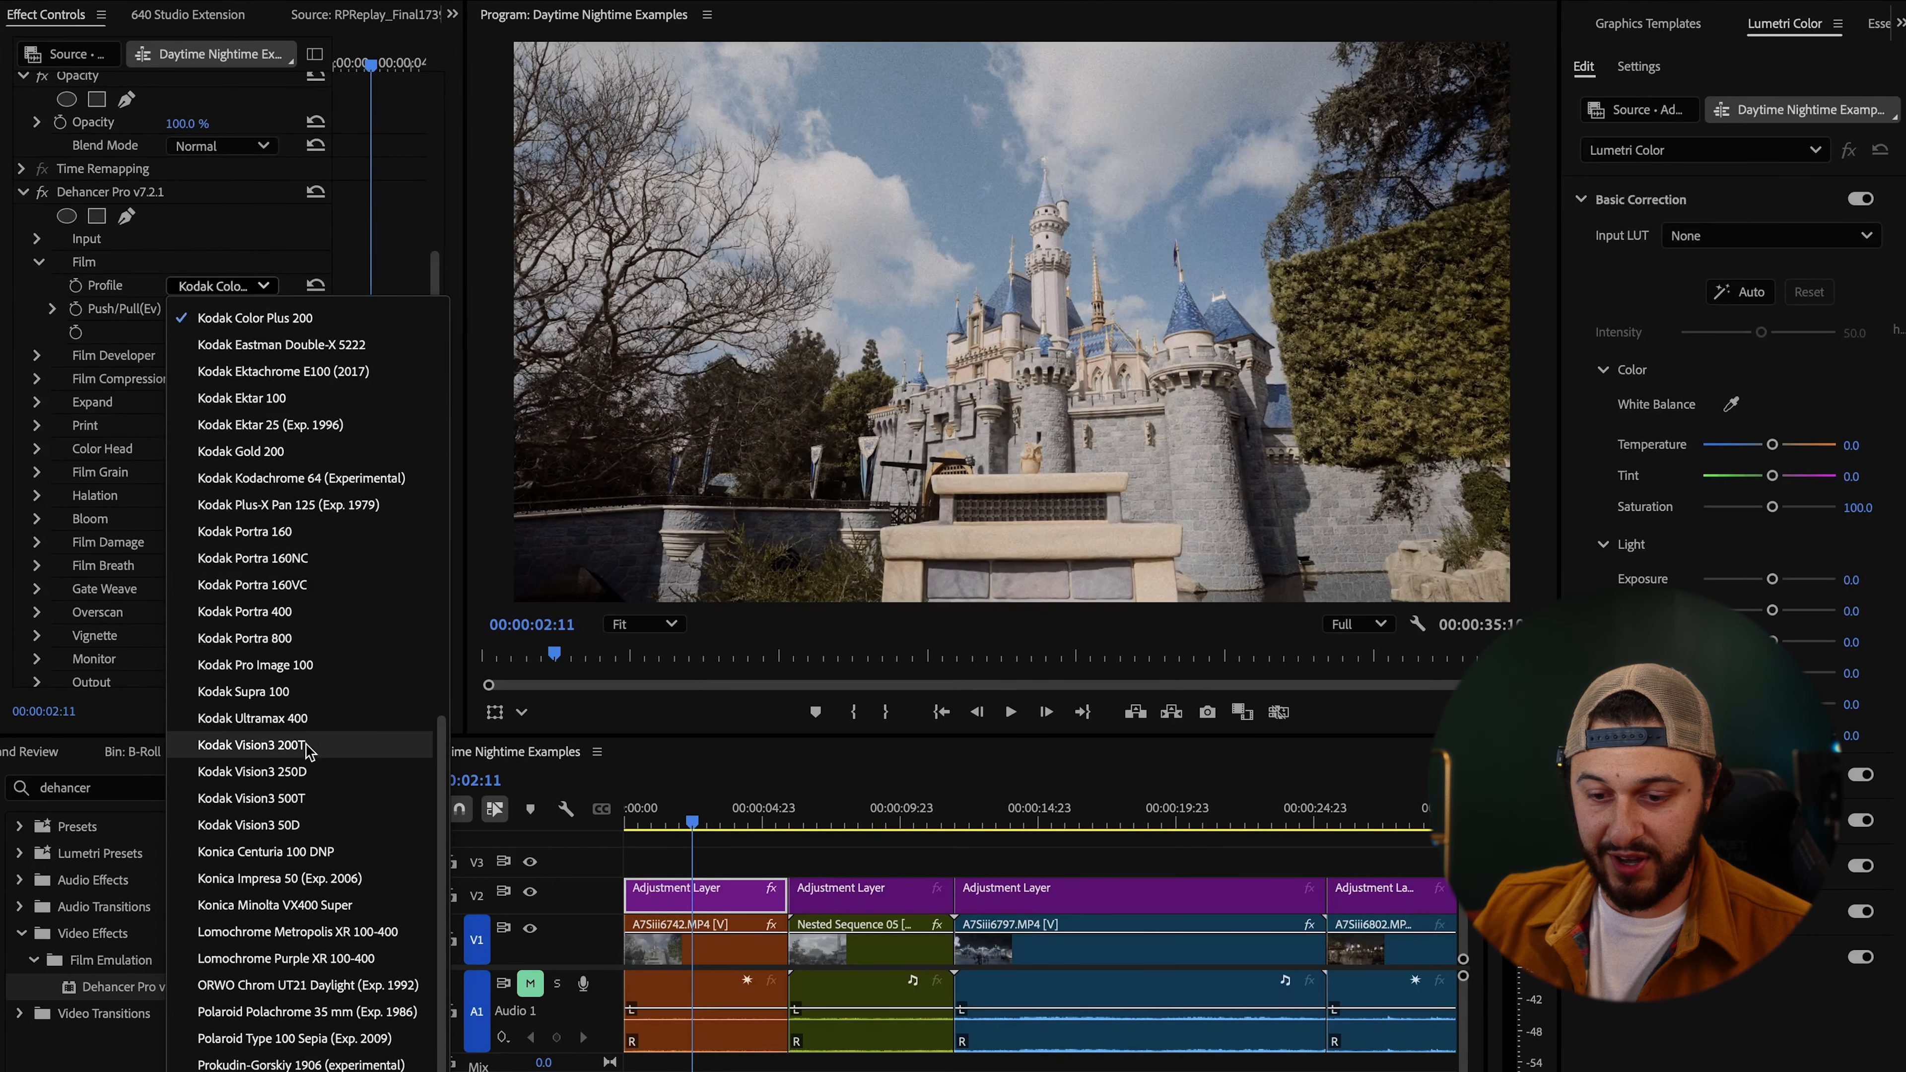
pyautogui.click(300, 777)
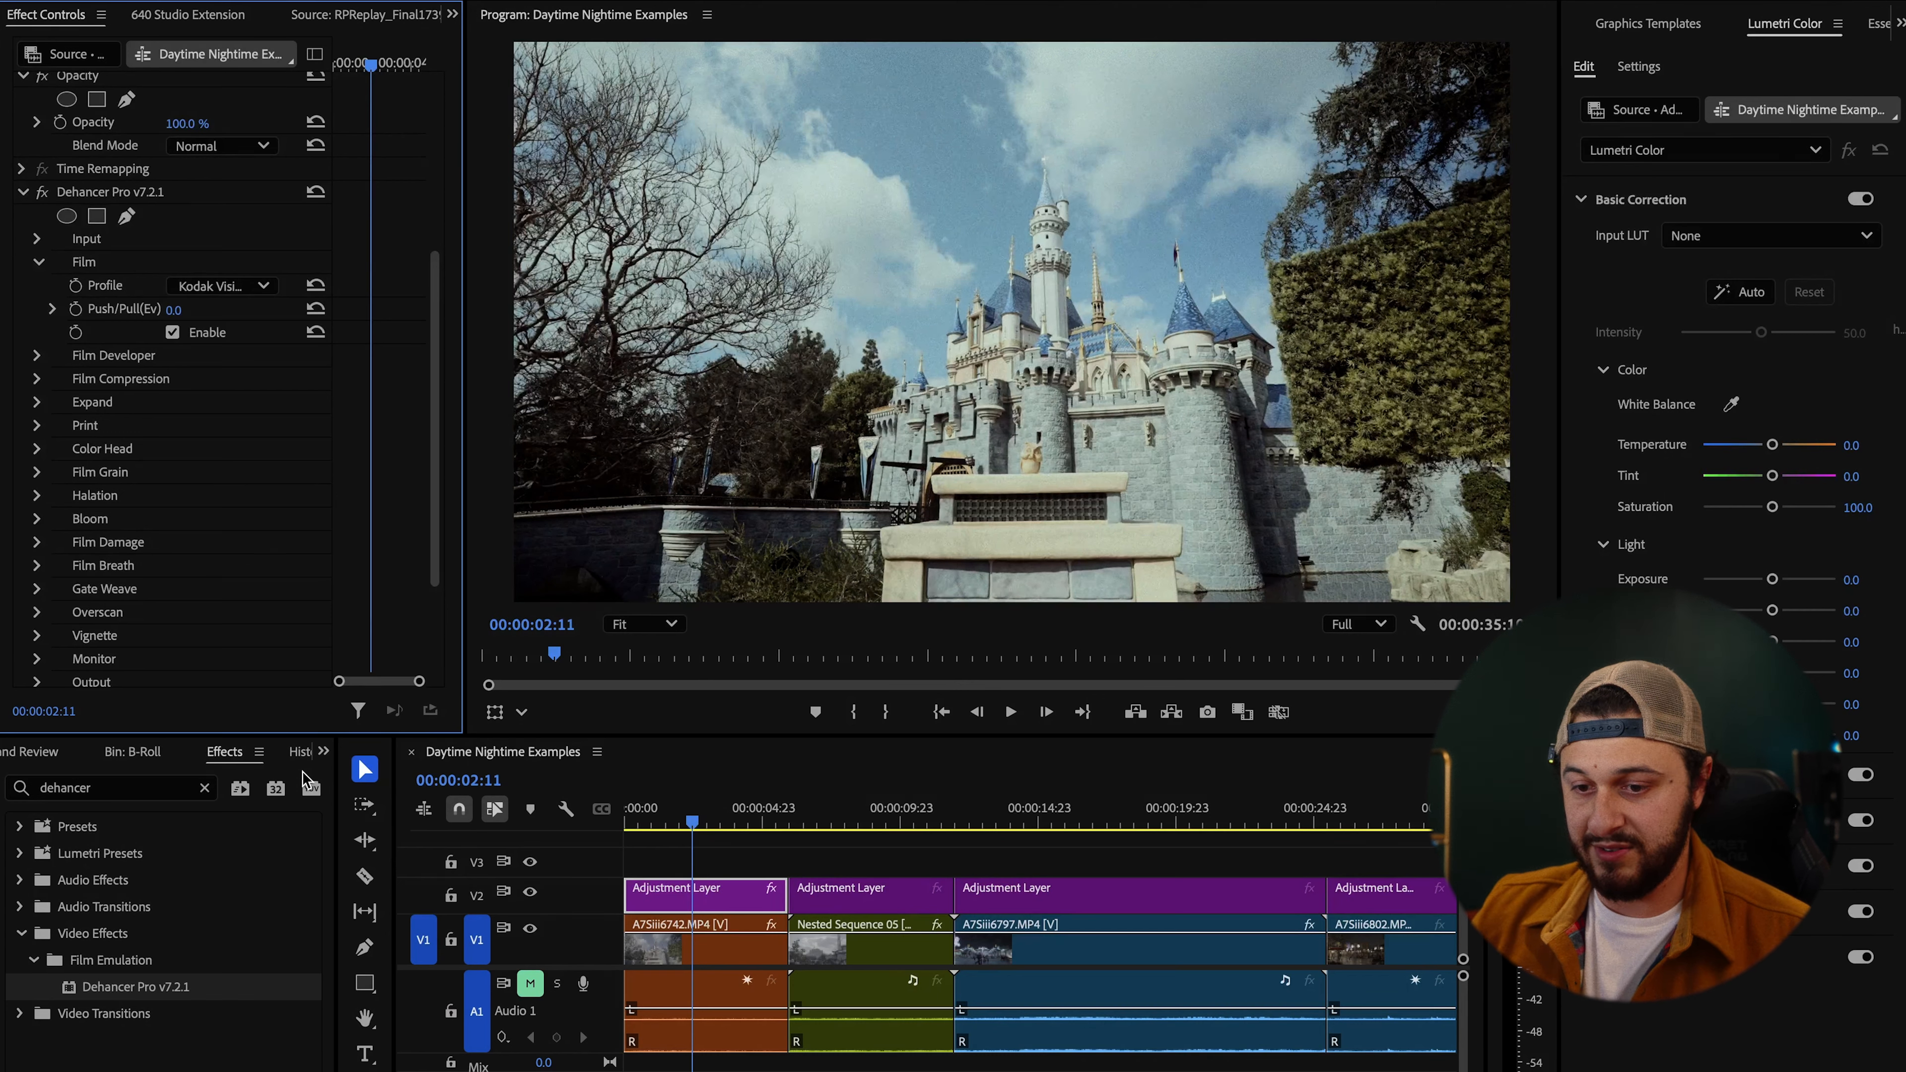
# Set the film's Push/Pull to 0.4 Ev and compare the image with the Film section disabled and re-enabled.
pyautogui.moveTo(180, 311)
pyautogui.mouseDown()
pyautogui.moveTo(225, 311)
pyautogui.moveTo(143, 310)
pyautogui.moveTo(226, 311)
pyautogui.moveTo(192, 311)
pyautogui.mouseUp()
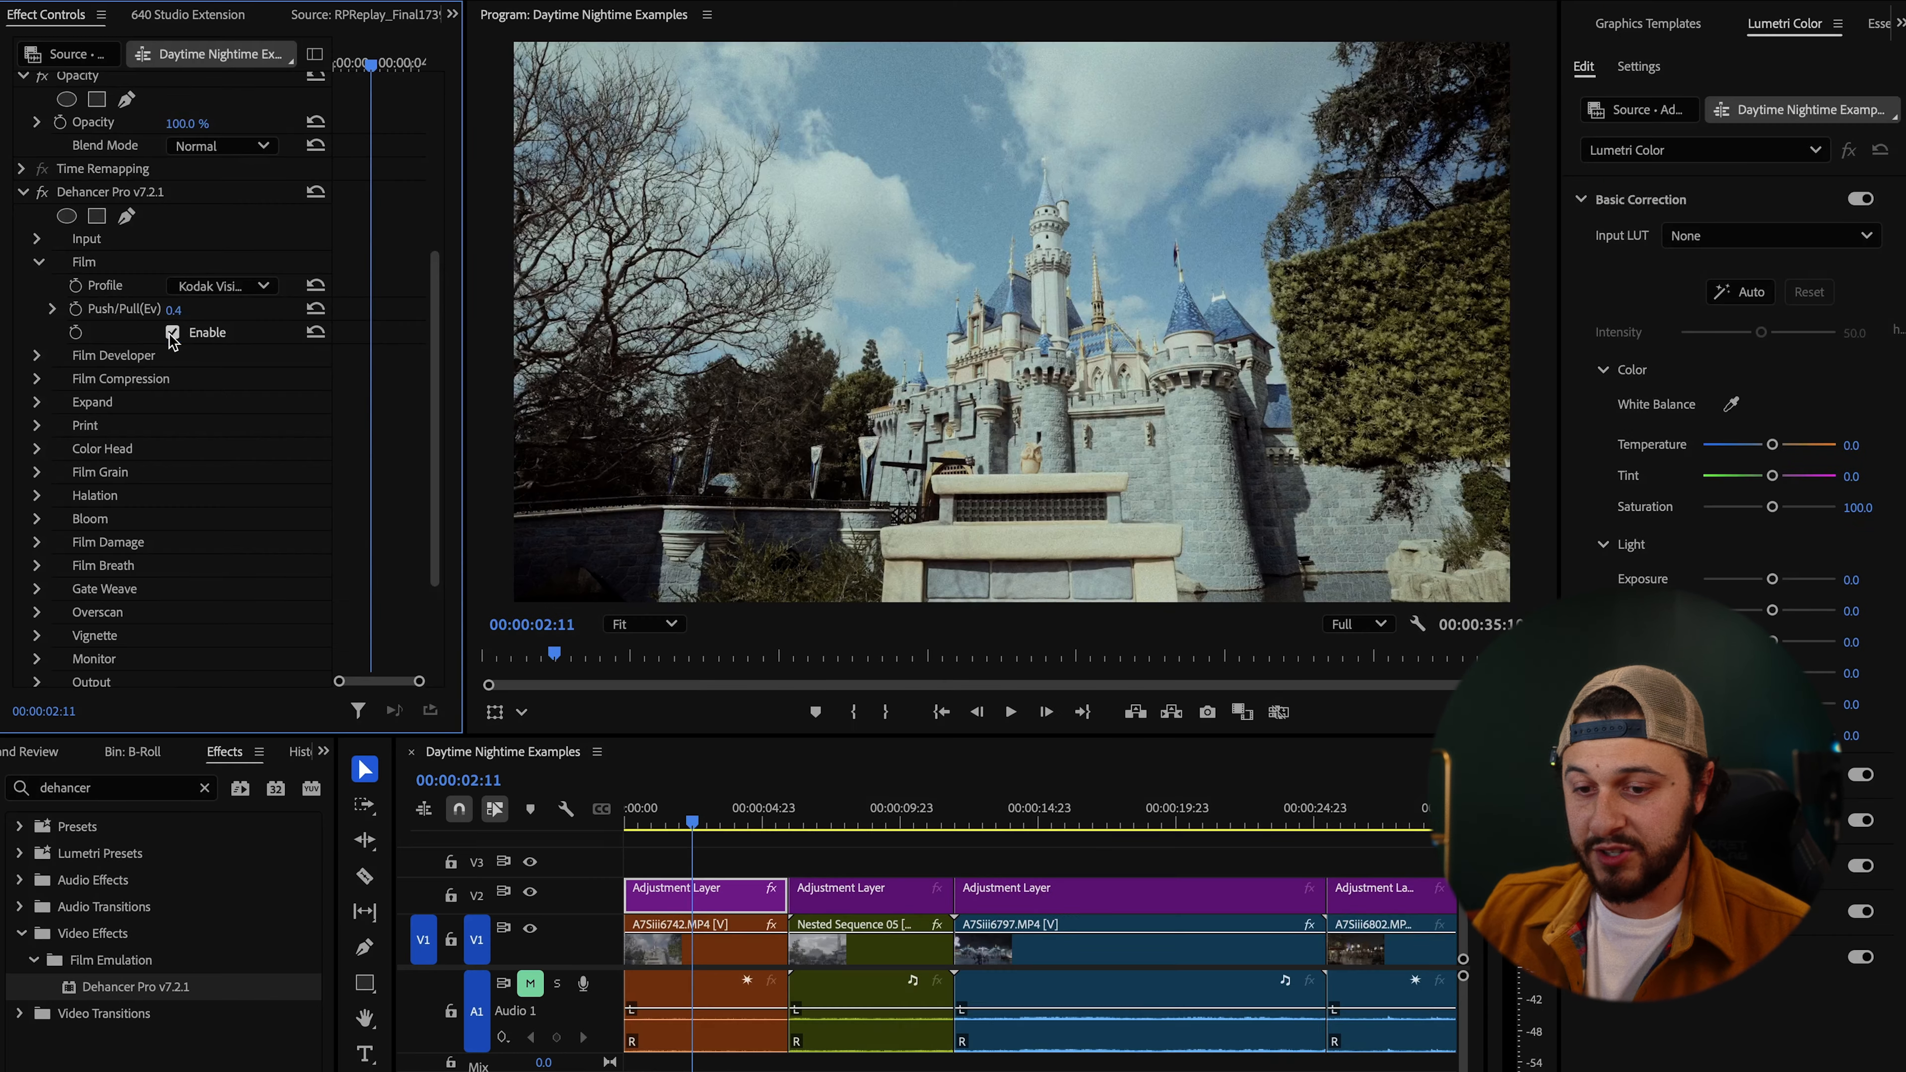
pyautogui.click(554, 571)
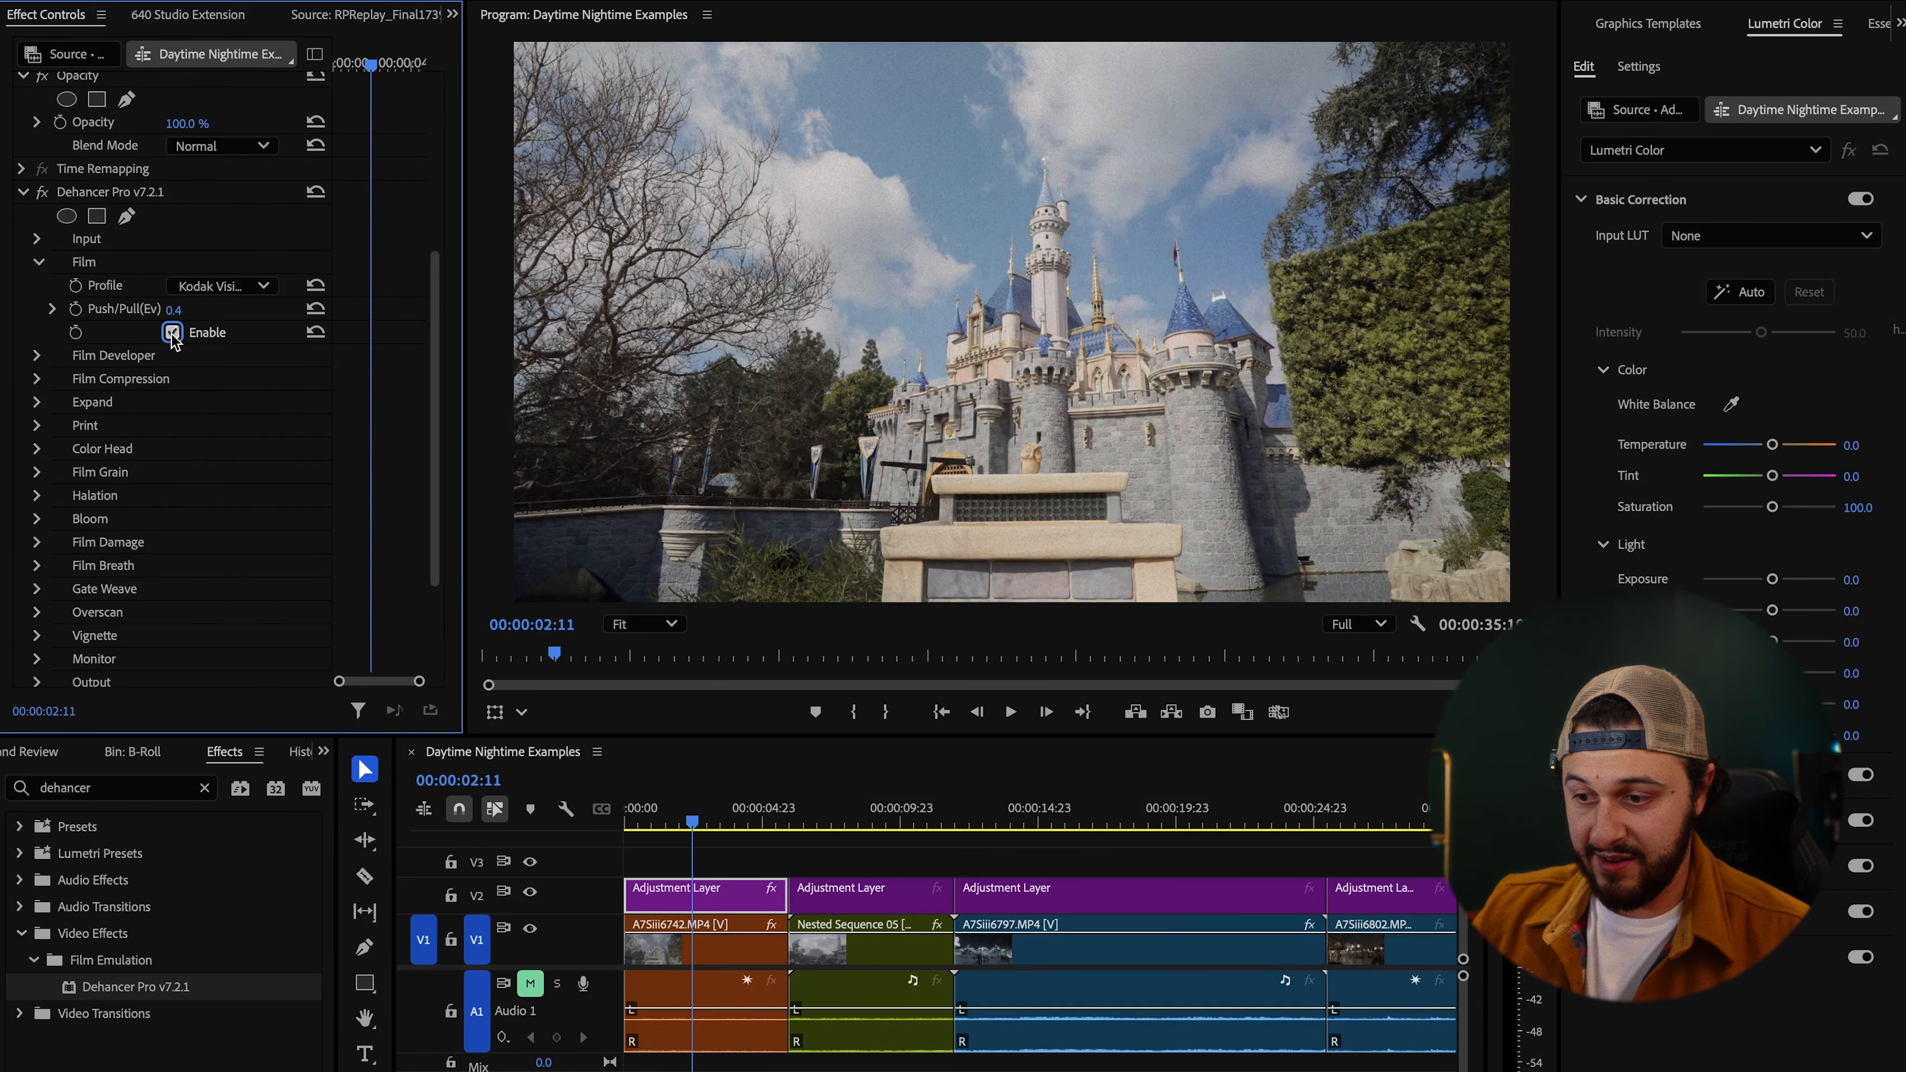
pyautogui.click(172, 332)
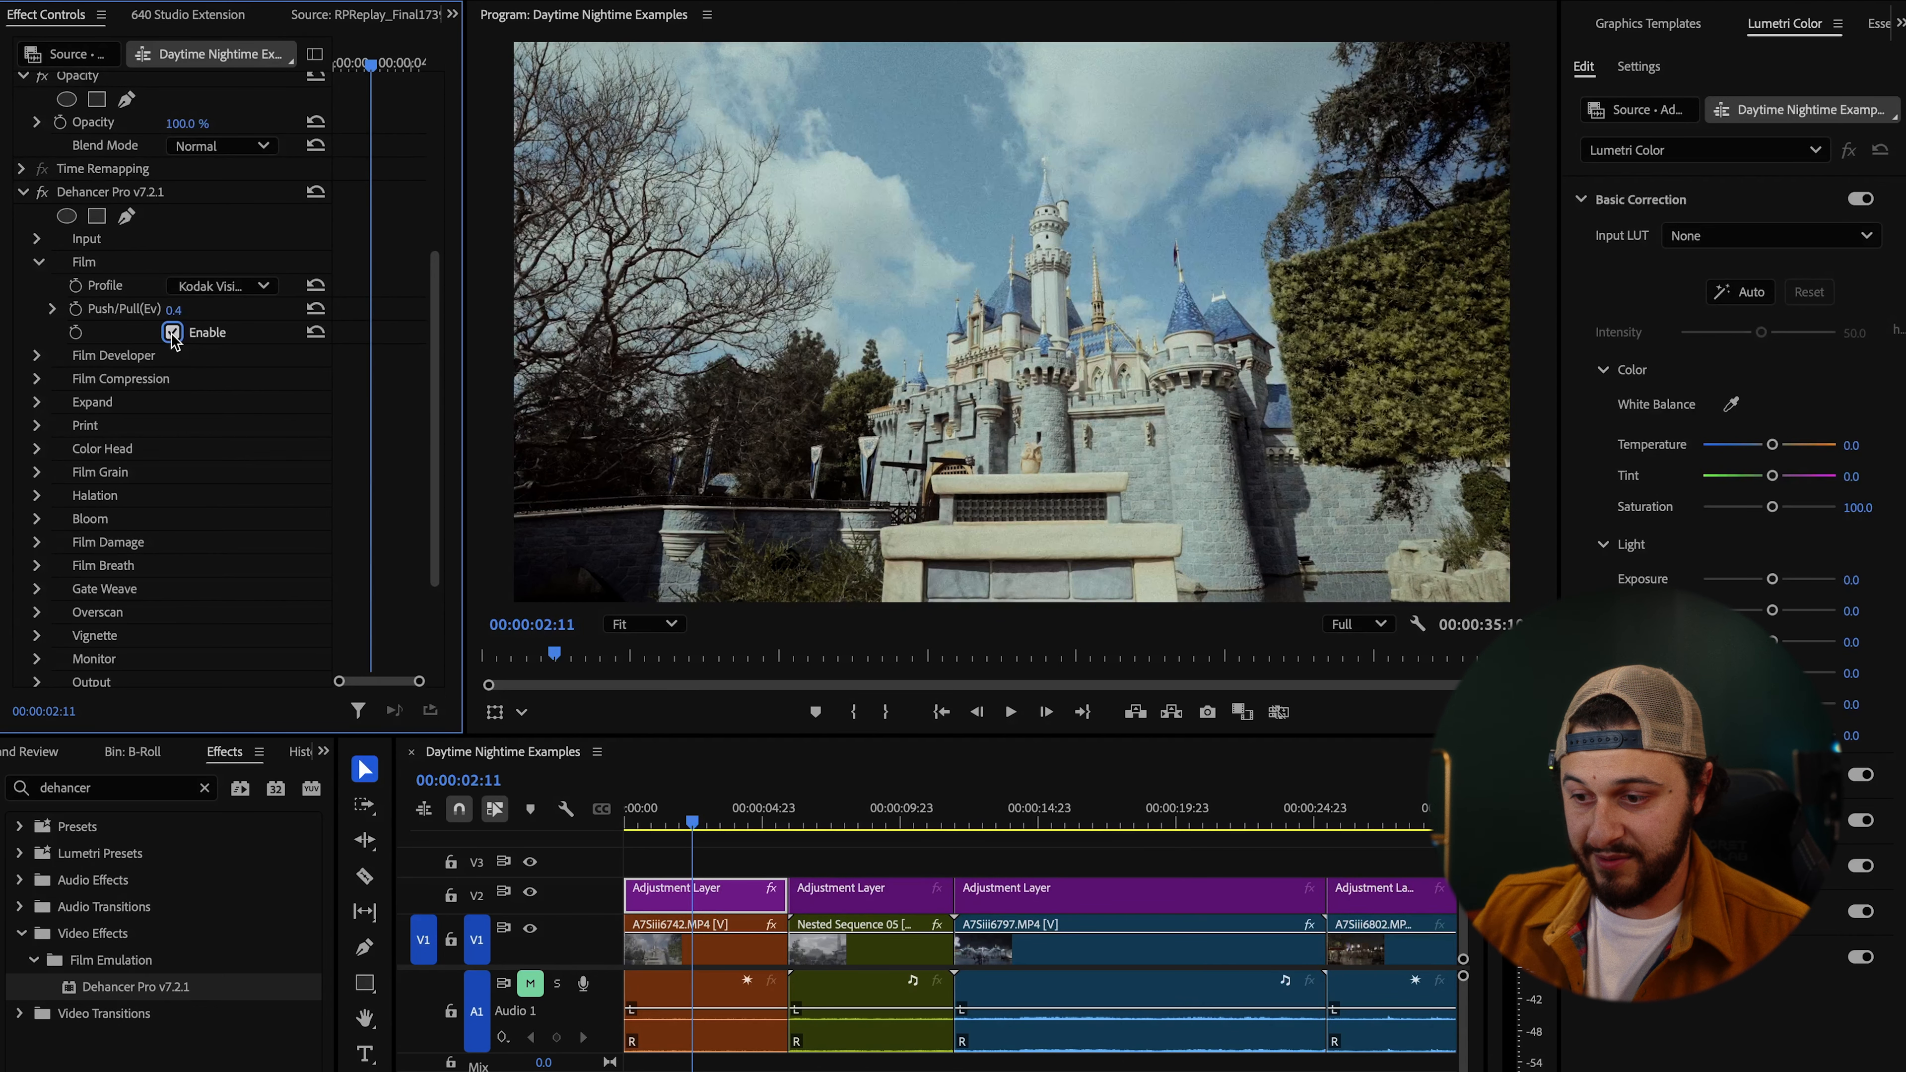
pyautogui.click(40, 263)
# Enable Film Developer and set its Color Boost to 40.0, keeping Color Separation at 100.0.
pyautogui.click(38, 285)
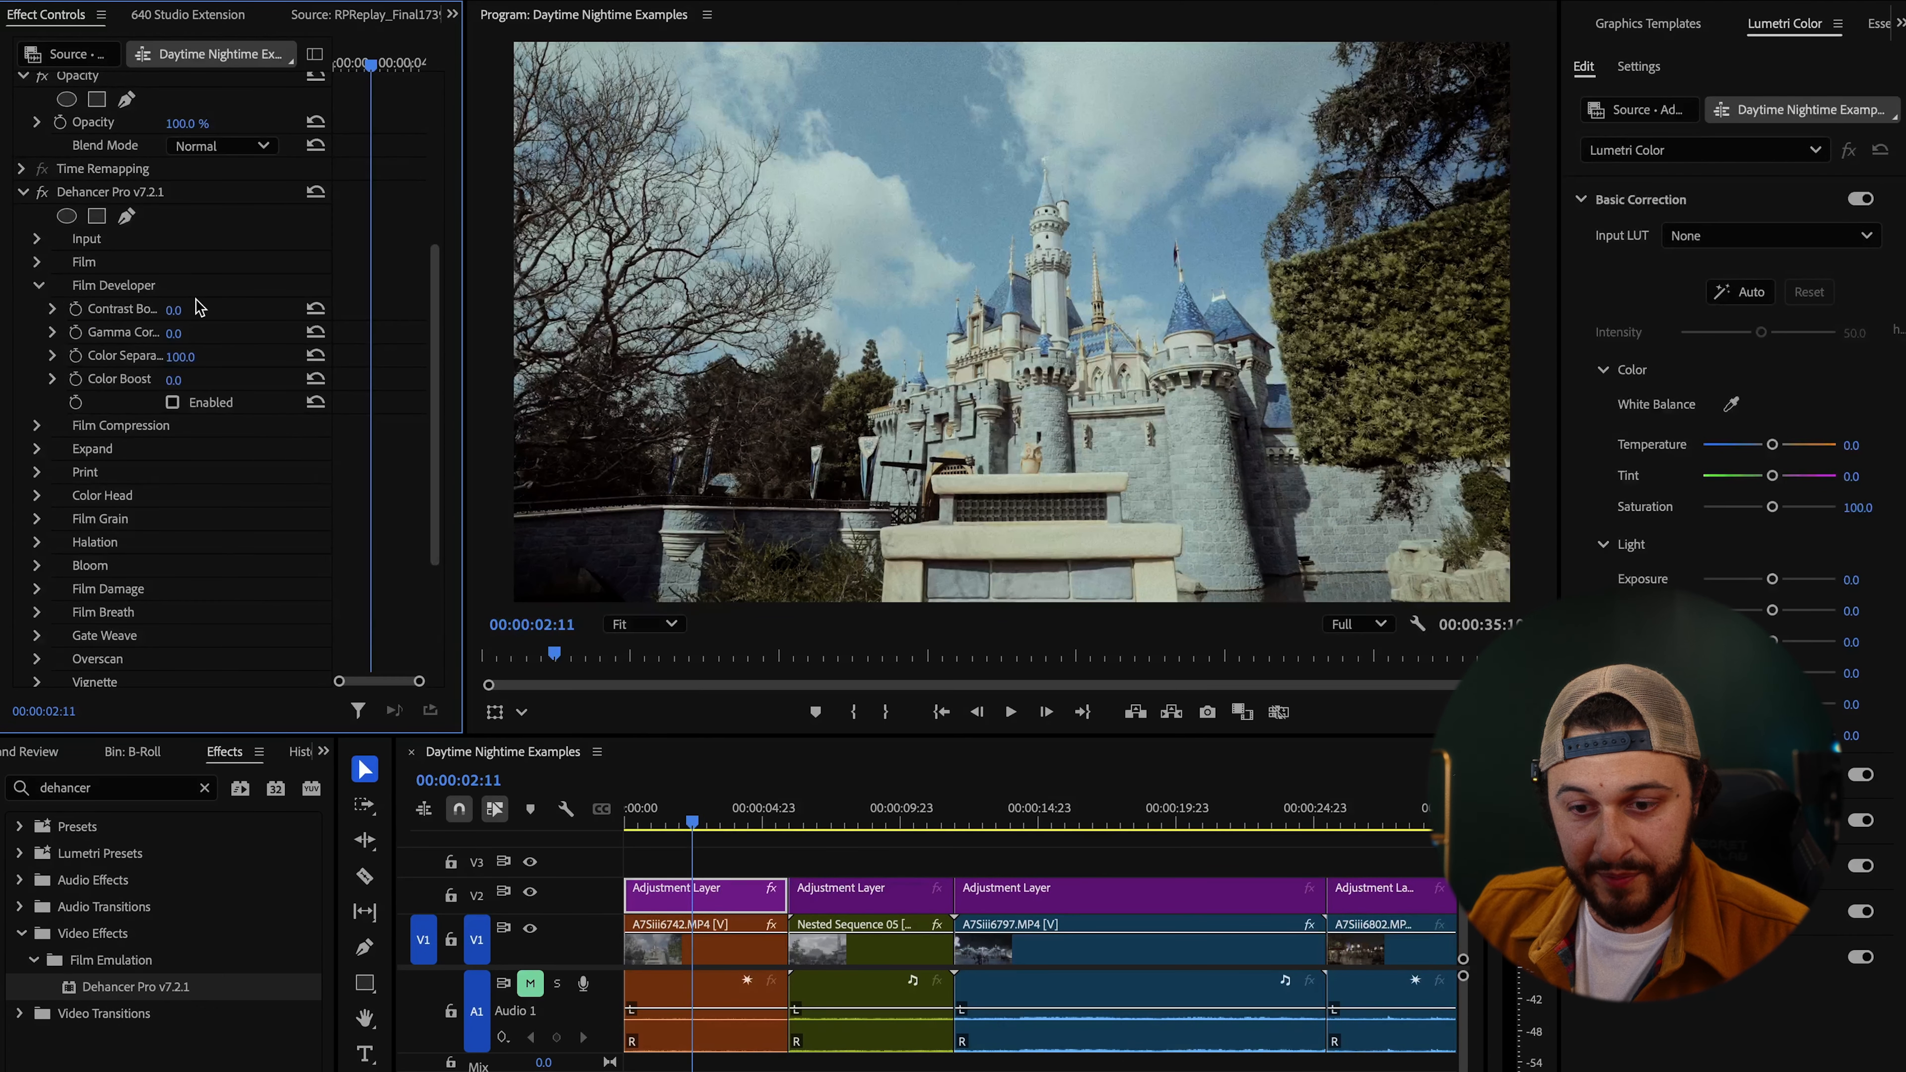
pyautogui.moveTo(180, 311)
pyautogui.mouseDown()
pyautogui.moveTo(257, 311)
pyautogui.moveTo(196, 311)
pyautogui.mouseUp()
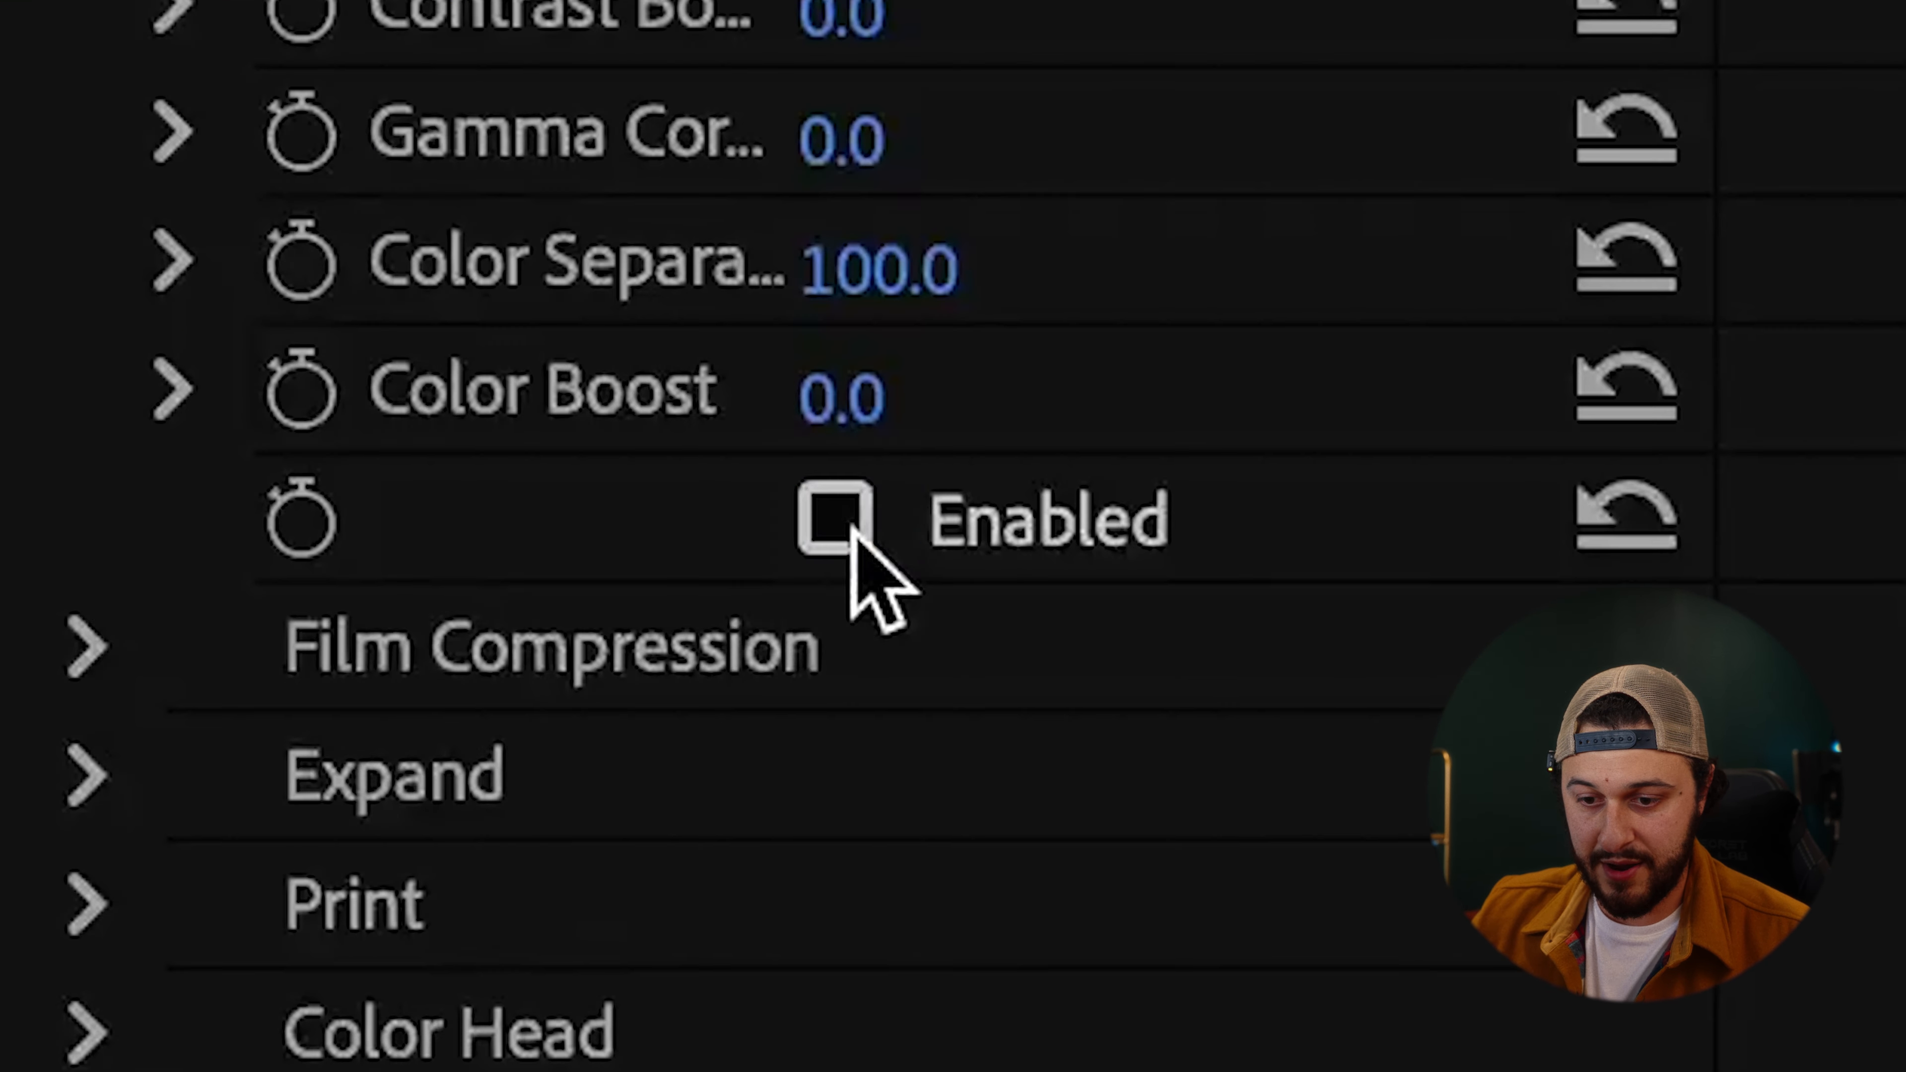
pyautogui.click(173, 402)
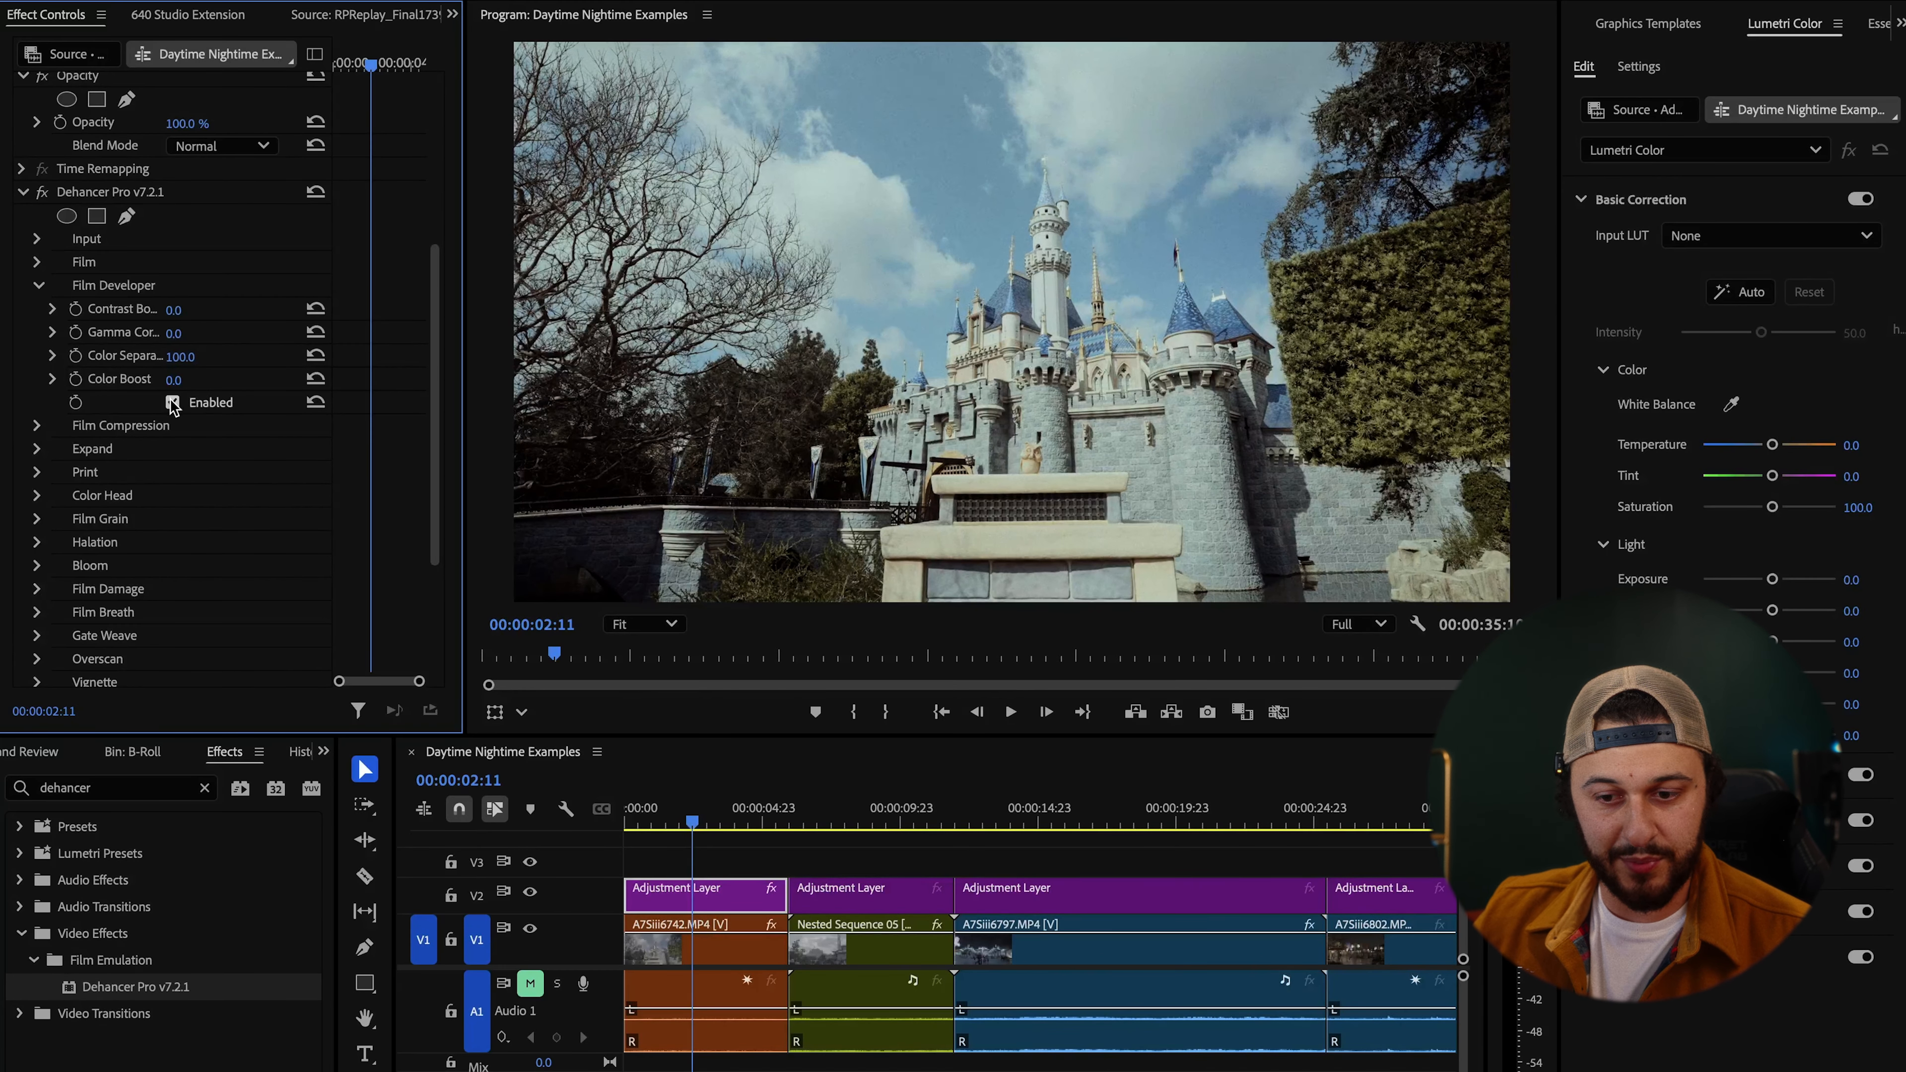
pyautogui.moveTo(174, 361)
pyautogui.mouseDown()
pyautogui.moveTo(100, 362)
pyautogui.moveTo(180, 360)
pyautogui.mouseUp()
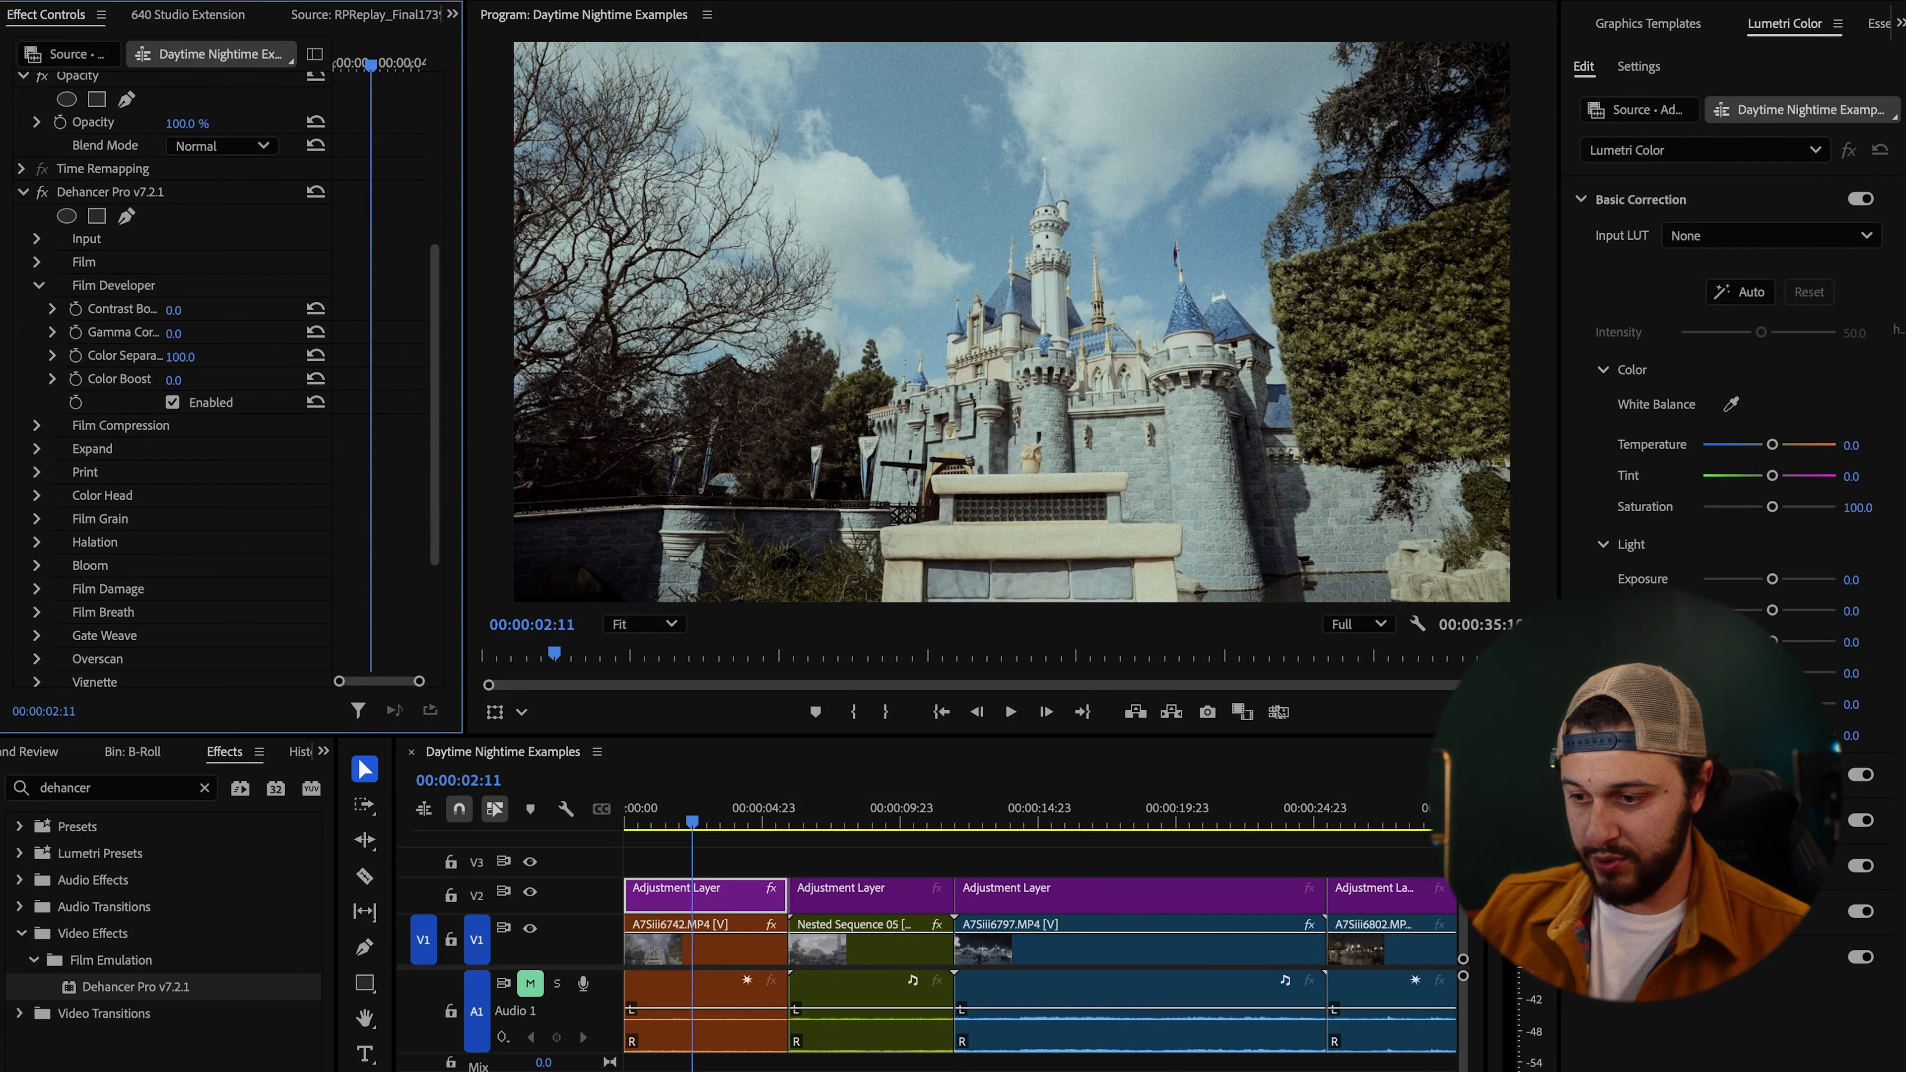
pyautogui.moveTo(173, 381); pyautogui.dragTo(150, 381)
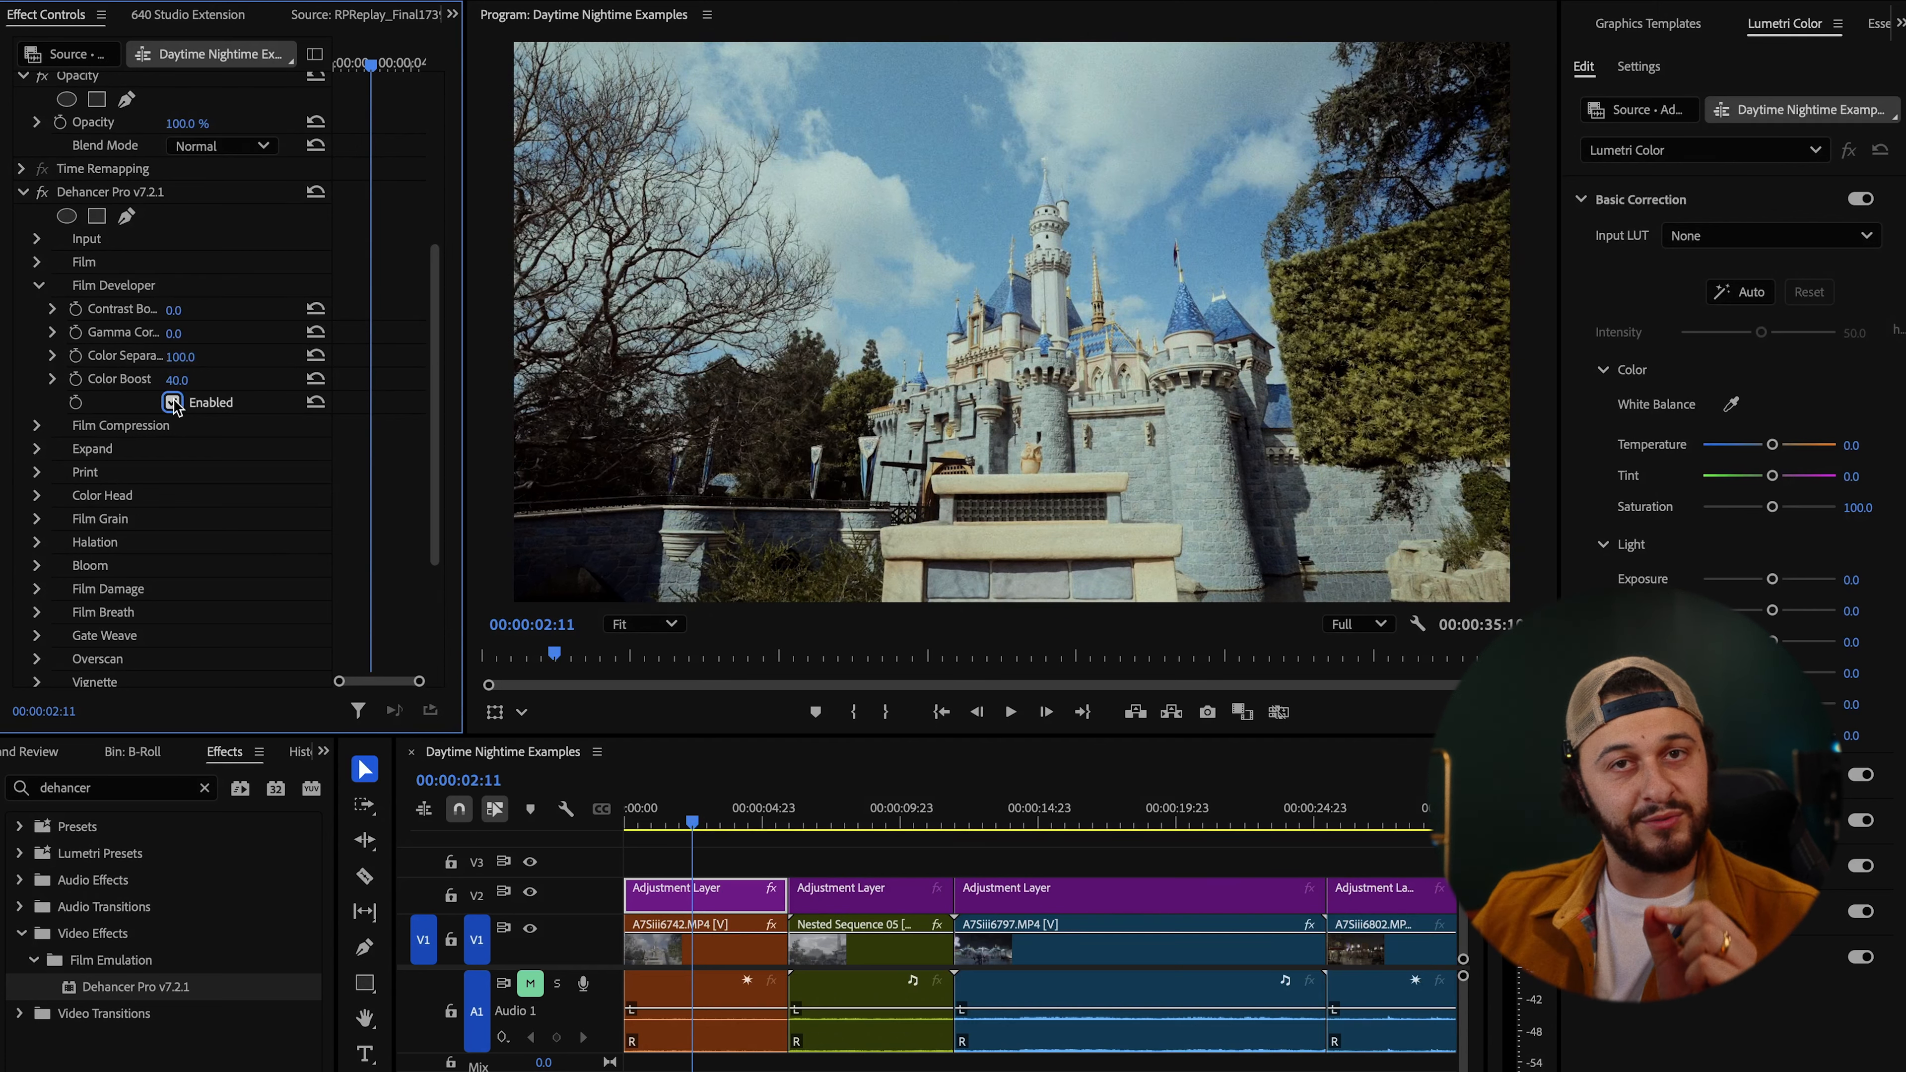
# Enable Film Compression and set its Impact to 30.0 and White Point to 50.0.
pyautogui.click(38, 285)
pyautogui.click(37, 309)
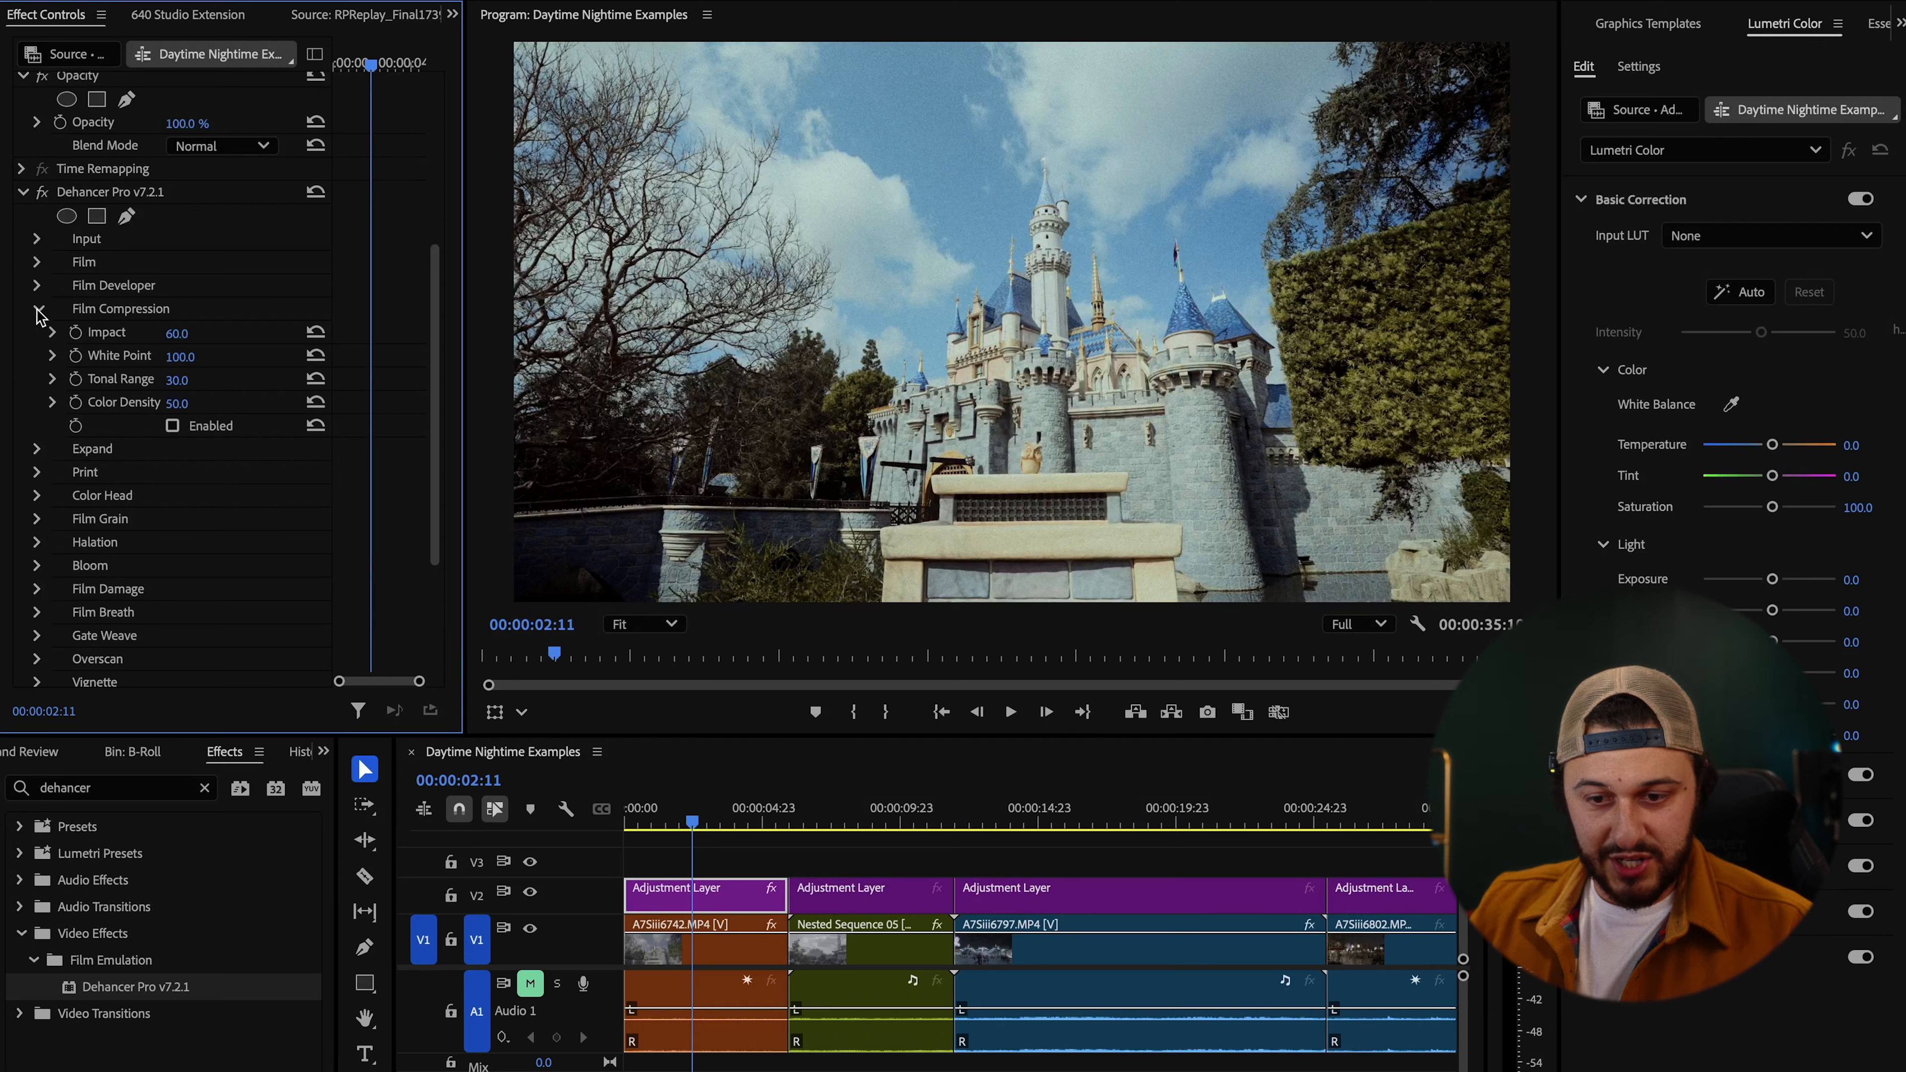
pyautogui.click(173, 426)
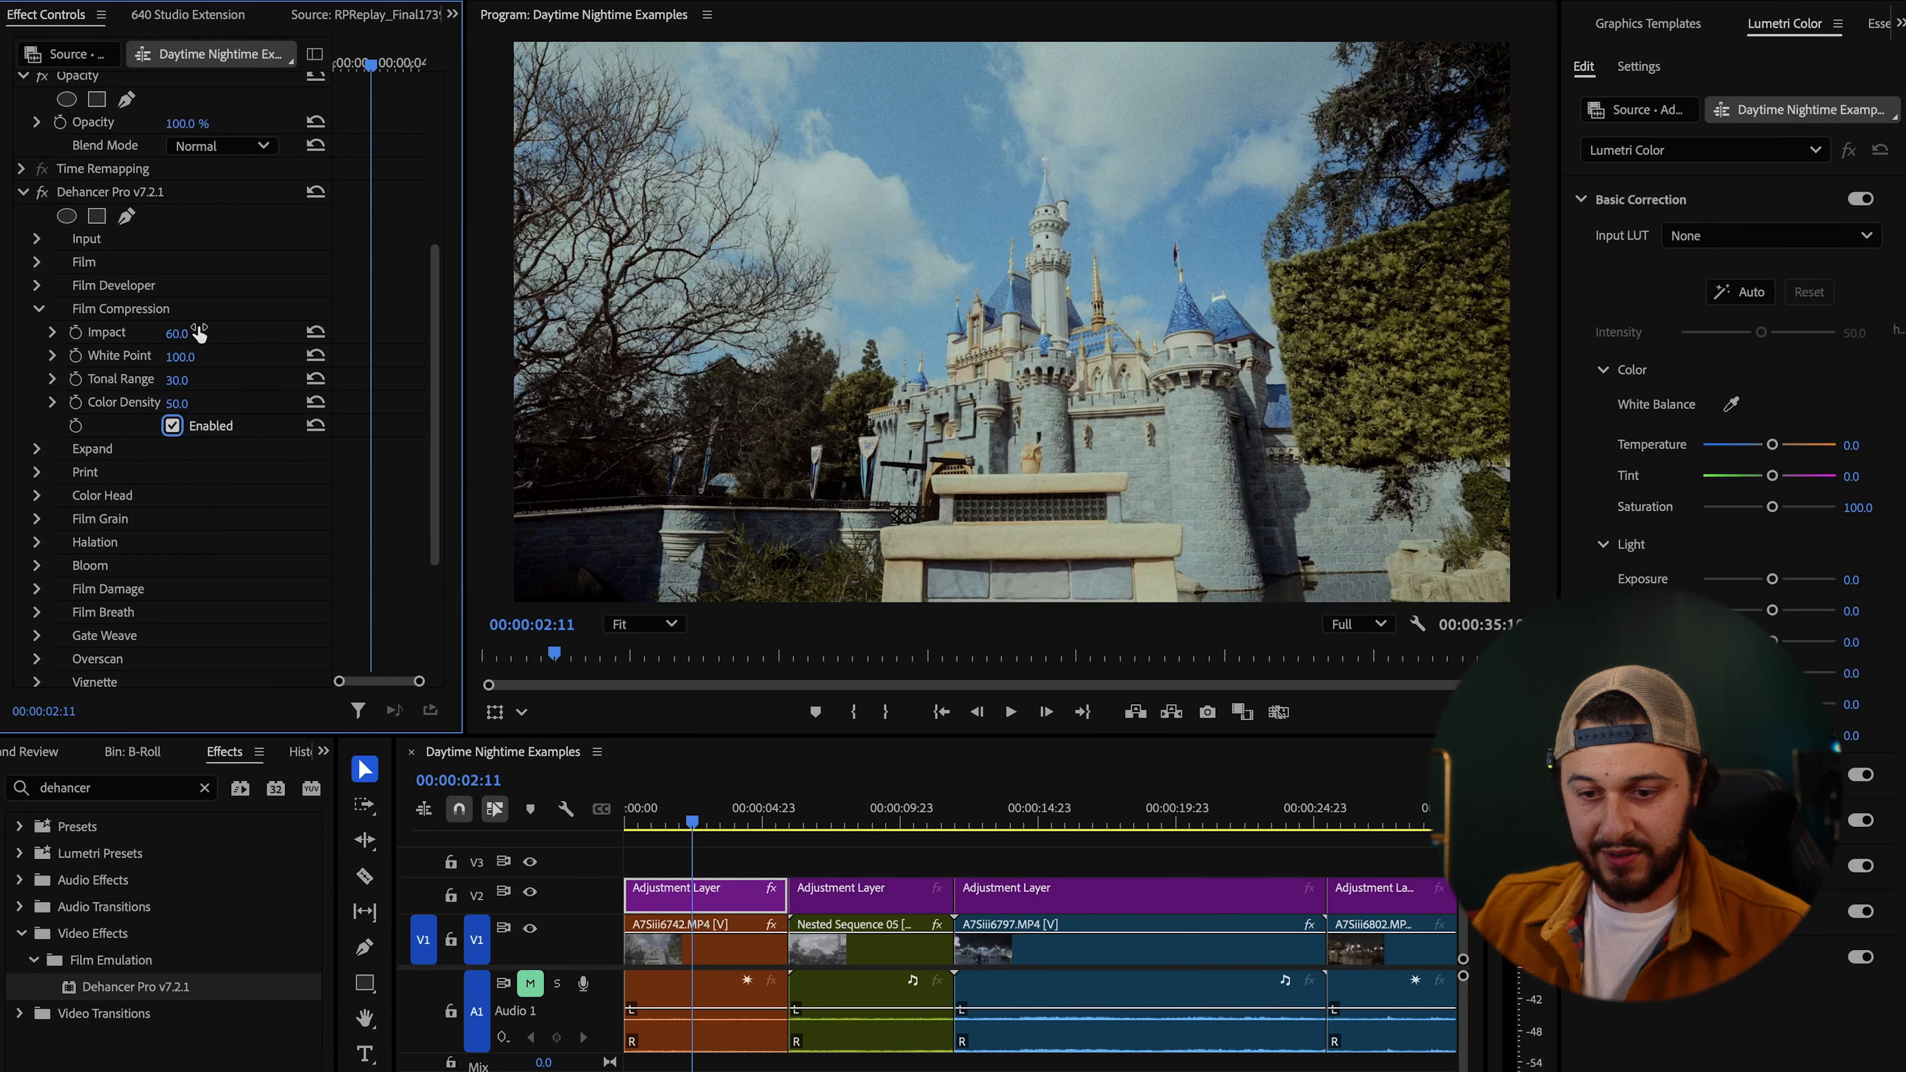
pyautogui.moveTo(178, 335)
pyautogui.mouseDown()
pyautogui.moveTo(218, 335)
pyautogui.moveTo(117, 335)
pyautogui.moveTo(174, 335)
pyautogui.moveTo(142, 335)
pyautogui.mouseUp()
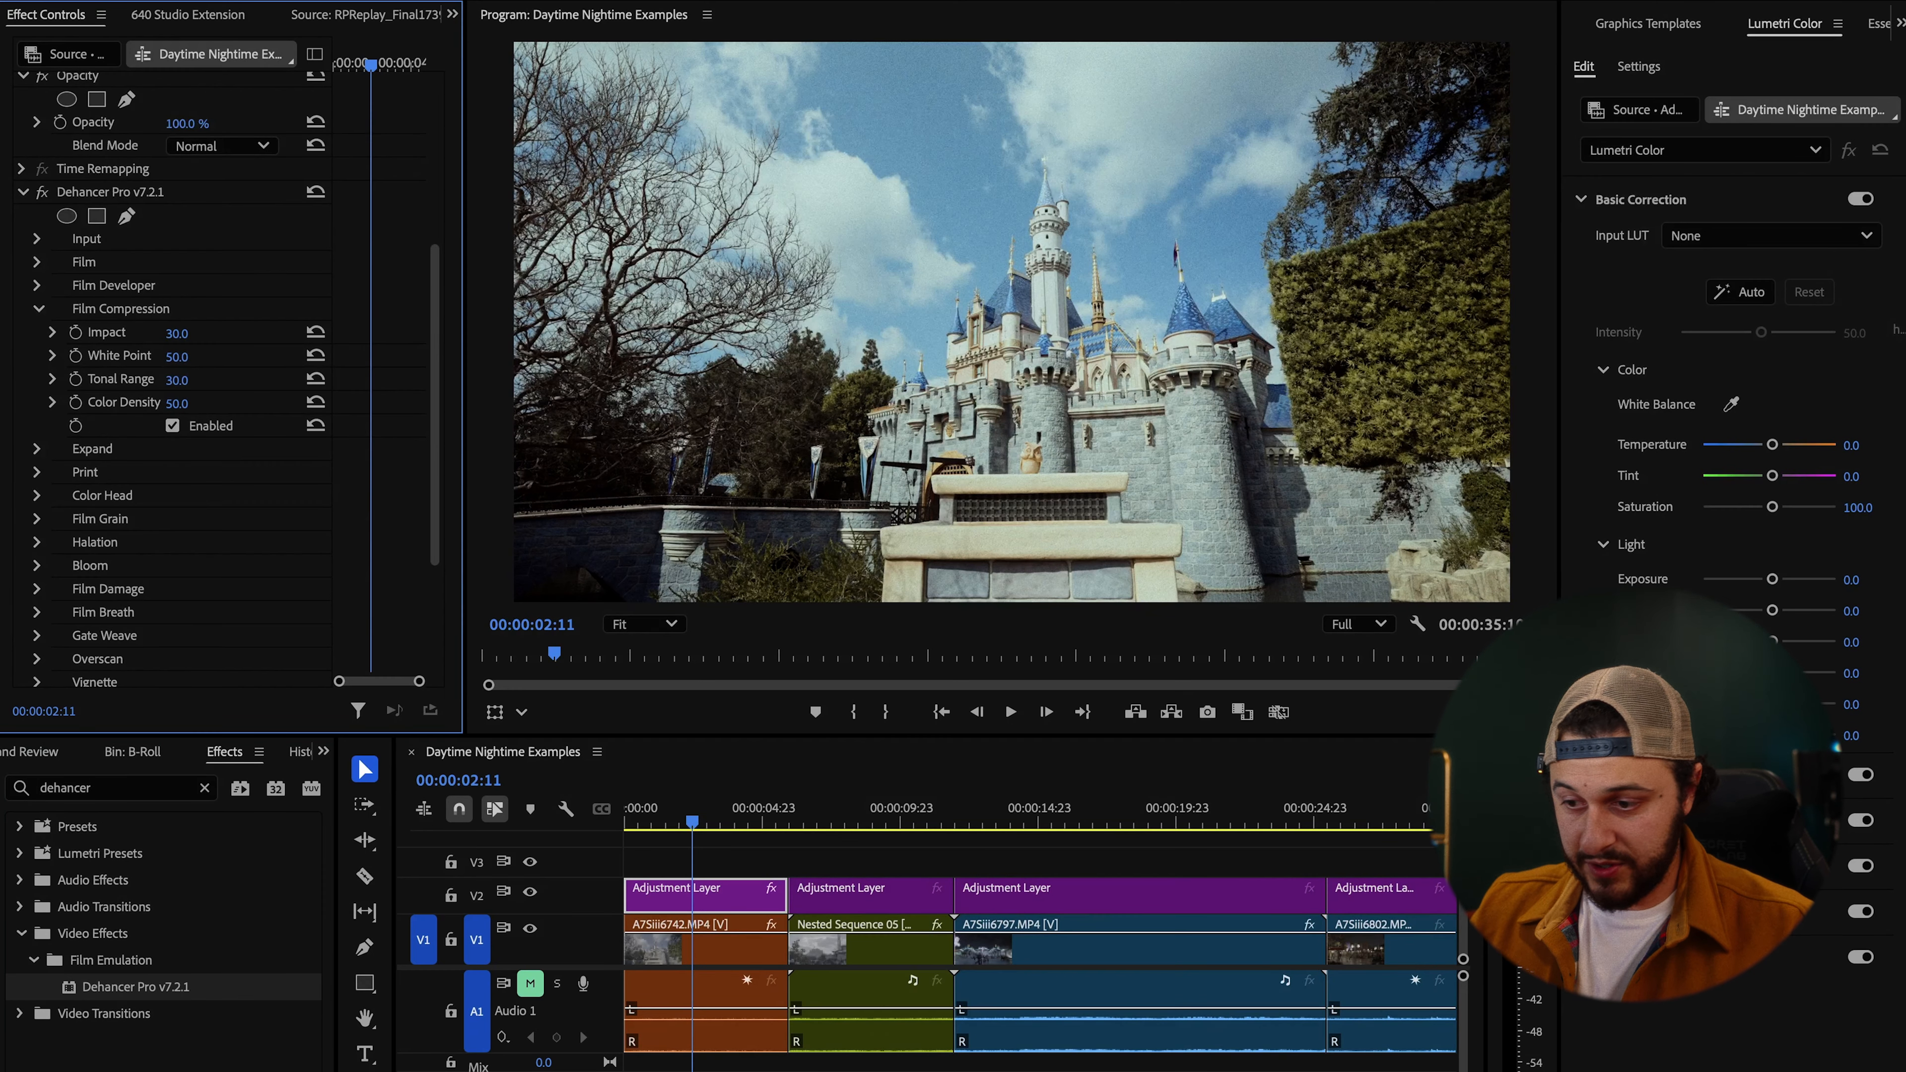
# Try a Tonal Range of 100.0 and a higher Color Density in Film Compression, undoing each change.
pyautogui.moveTo(179, 380); pyautogui.dragTo(248, 381)
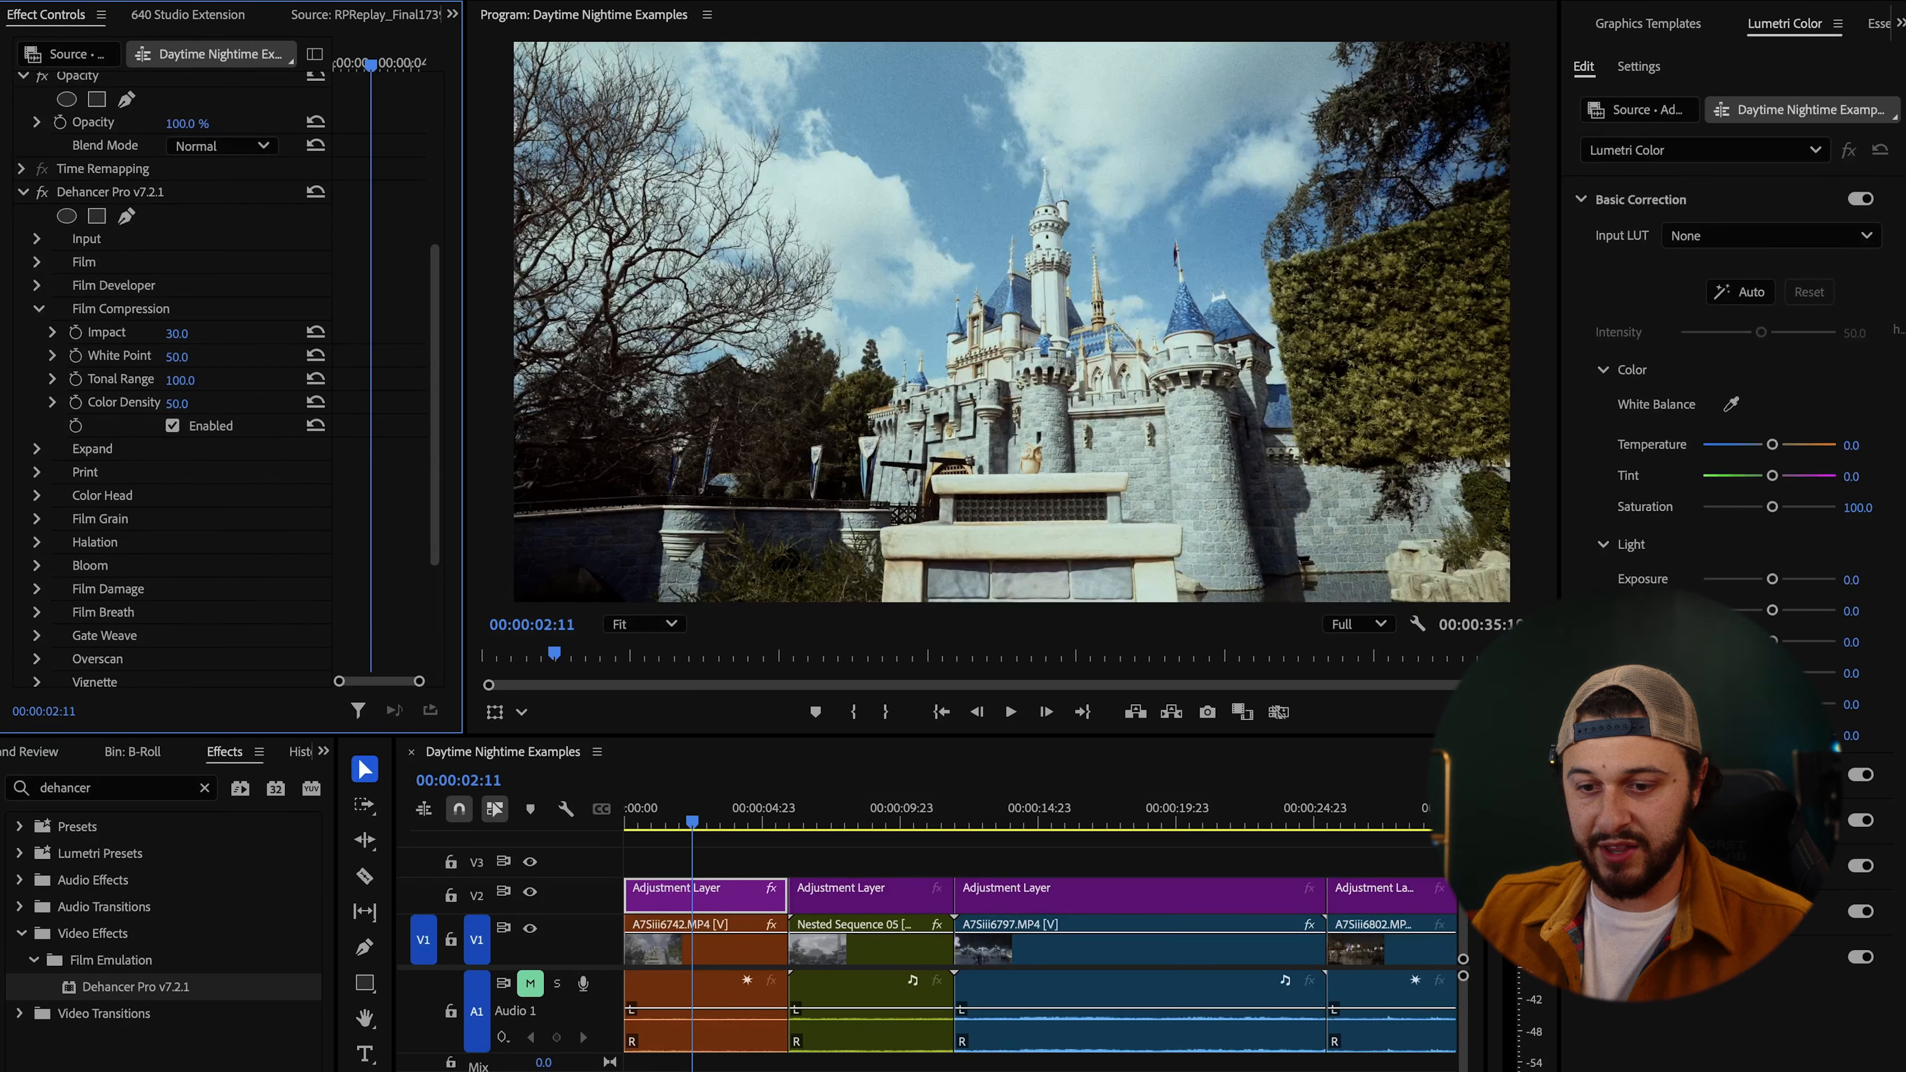
pyautogui.hotkey('ctrl', 'z')
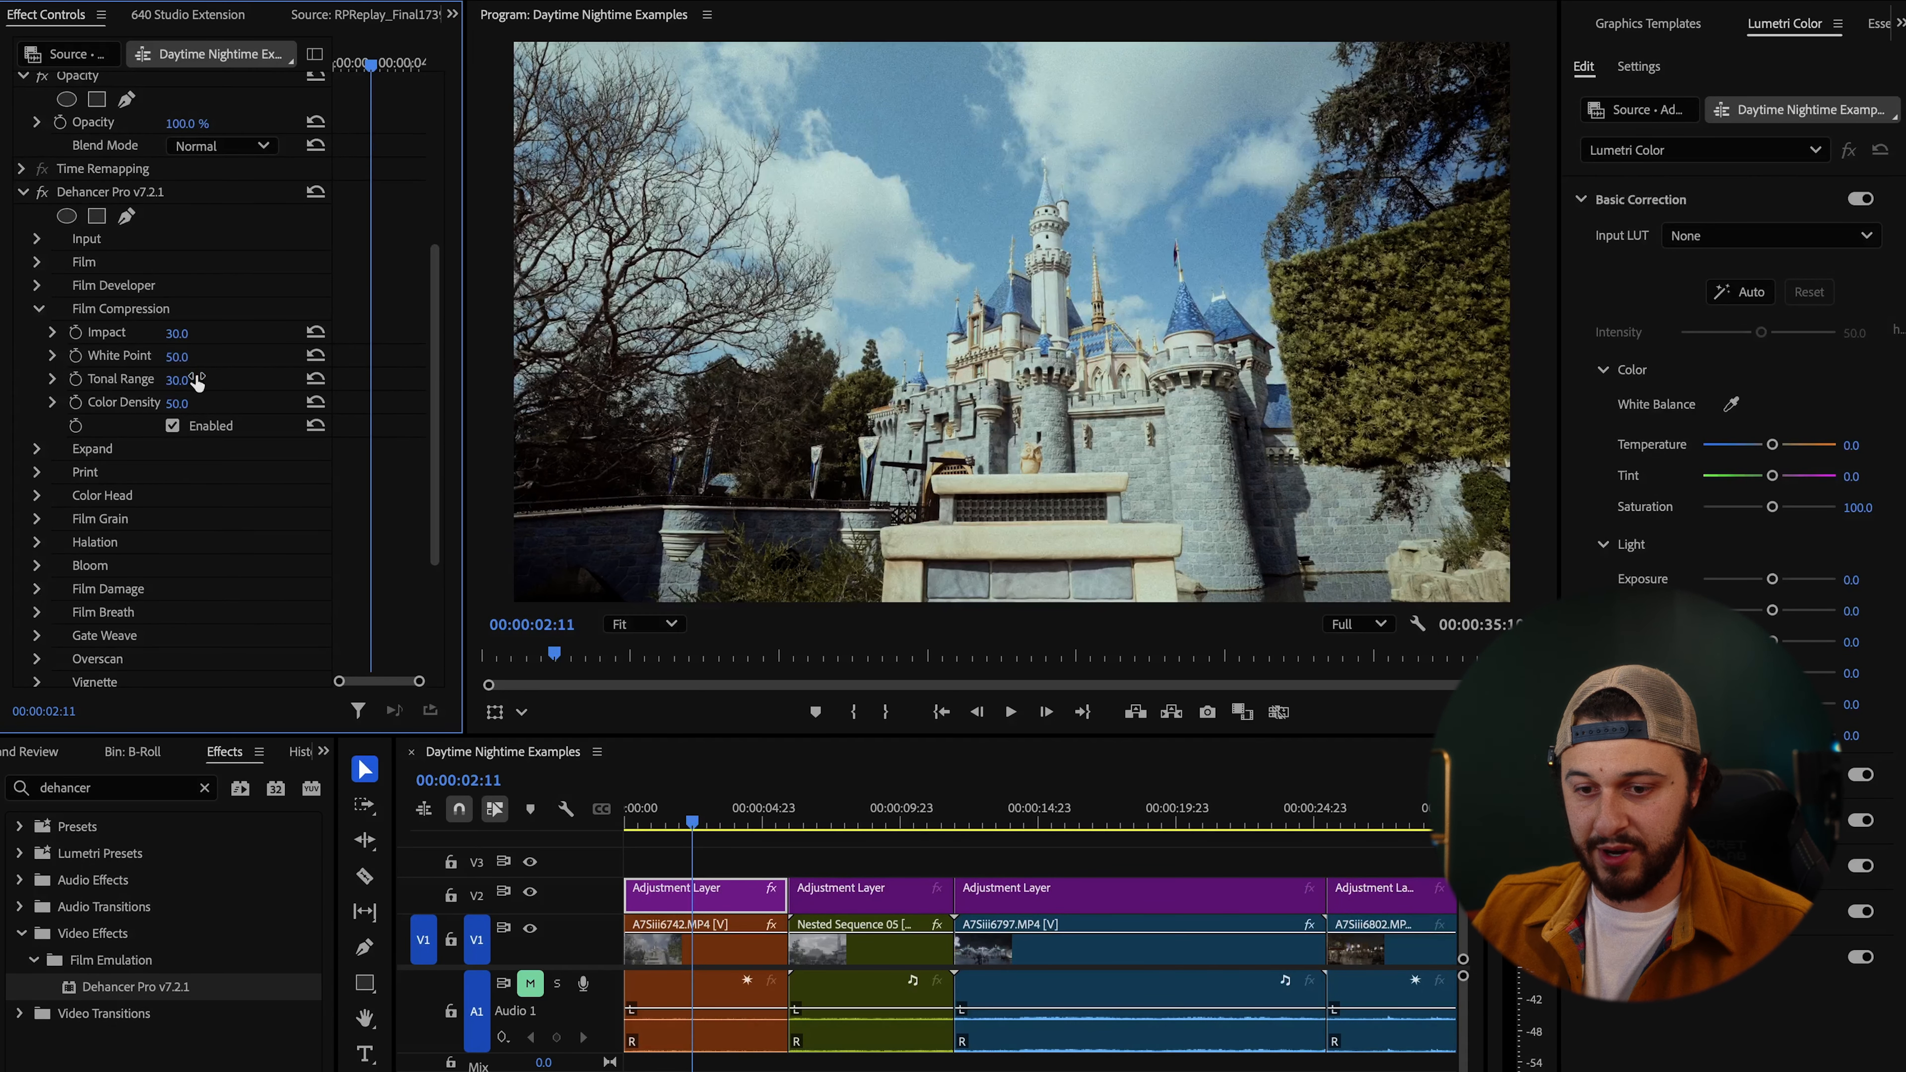
pyautogui.moveTo(180, 404); pyautogui.dragTo(248, 404)
pyautogui.hotkey('ctrl', 'z')
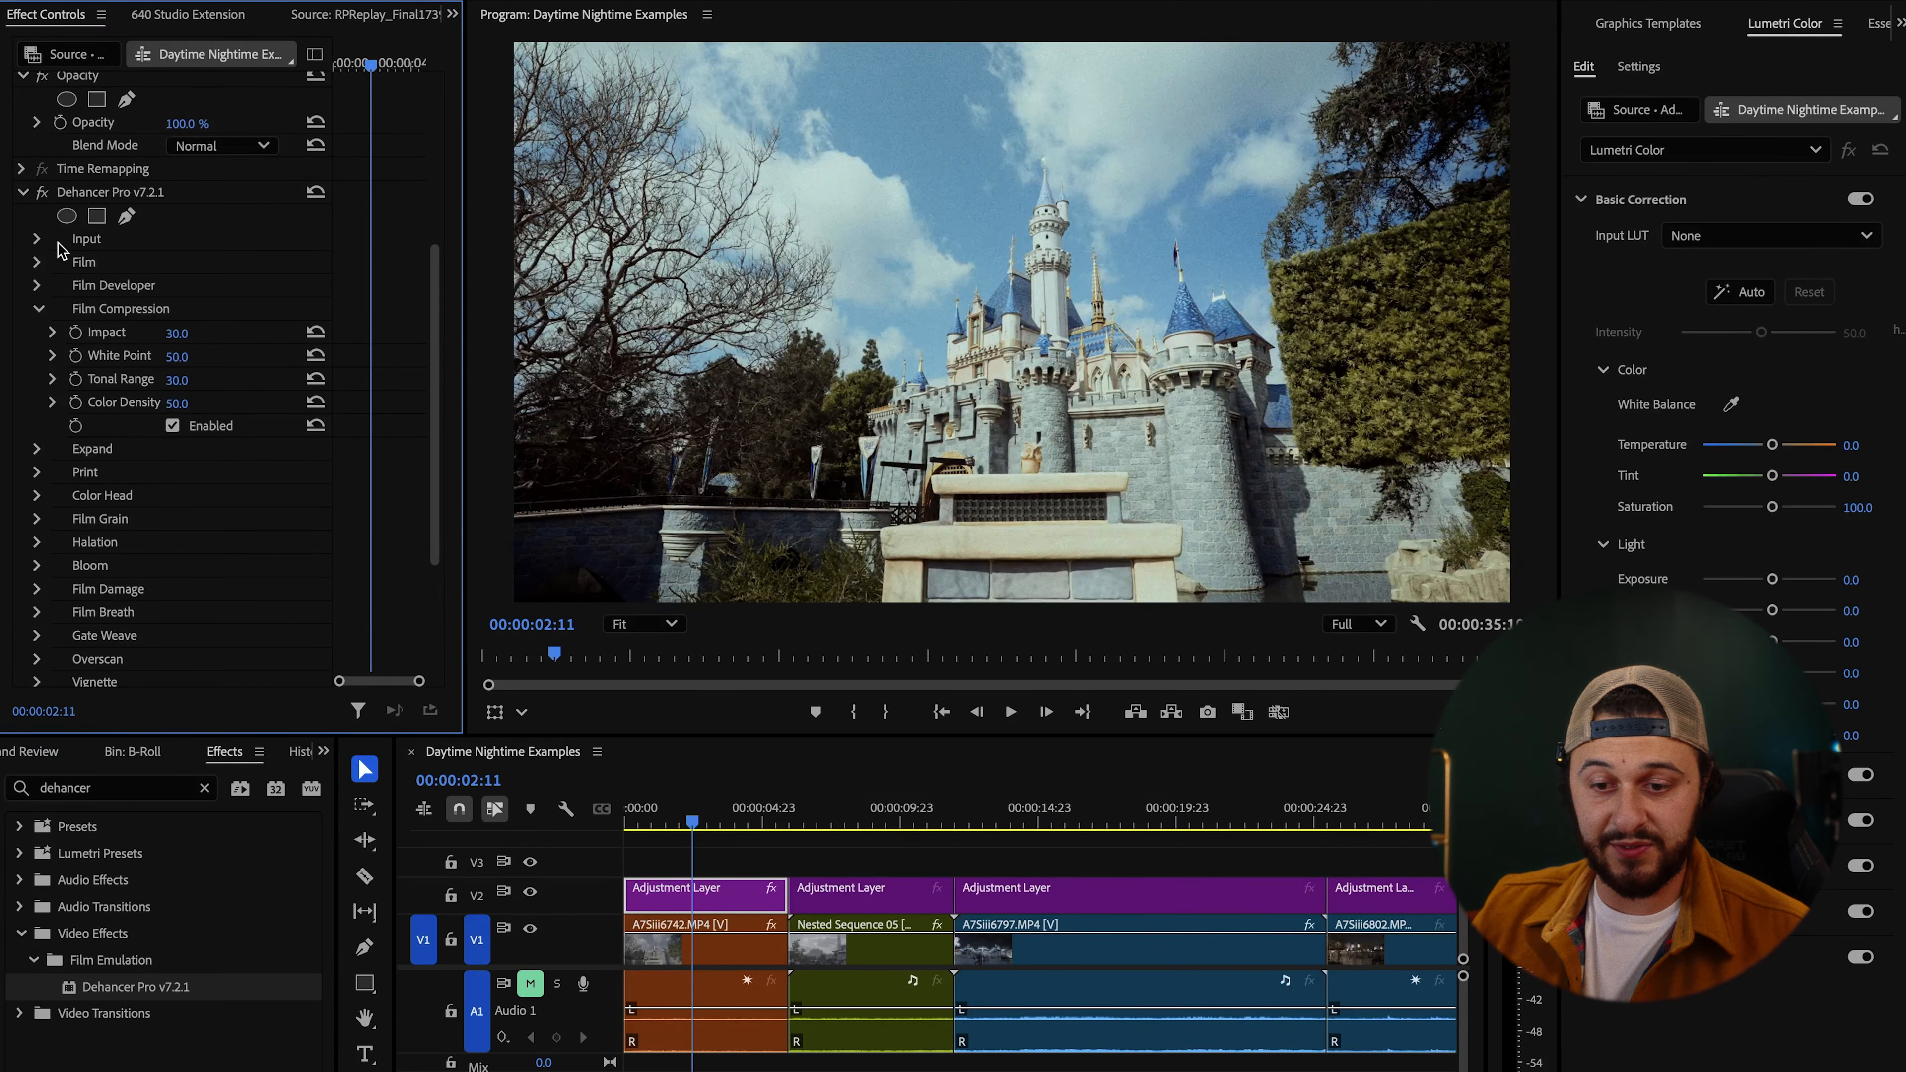
# Try a raised Black Point of 30 in the Expand section and reset that parameter.
pyautogui.click(40, 309)
pyautogui.click(37, 334)
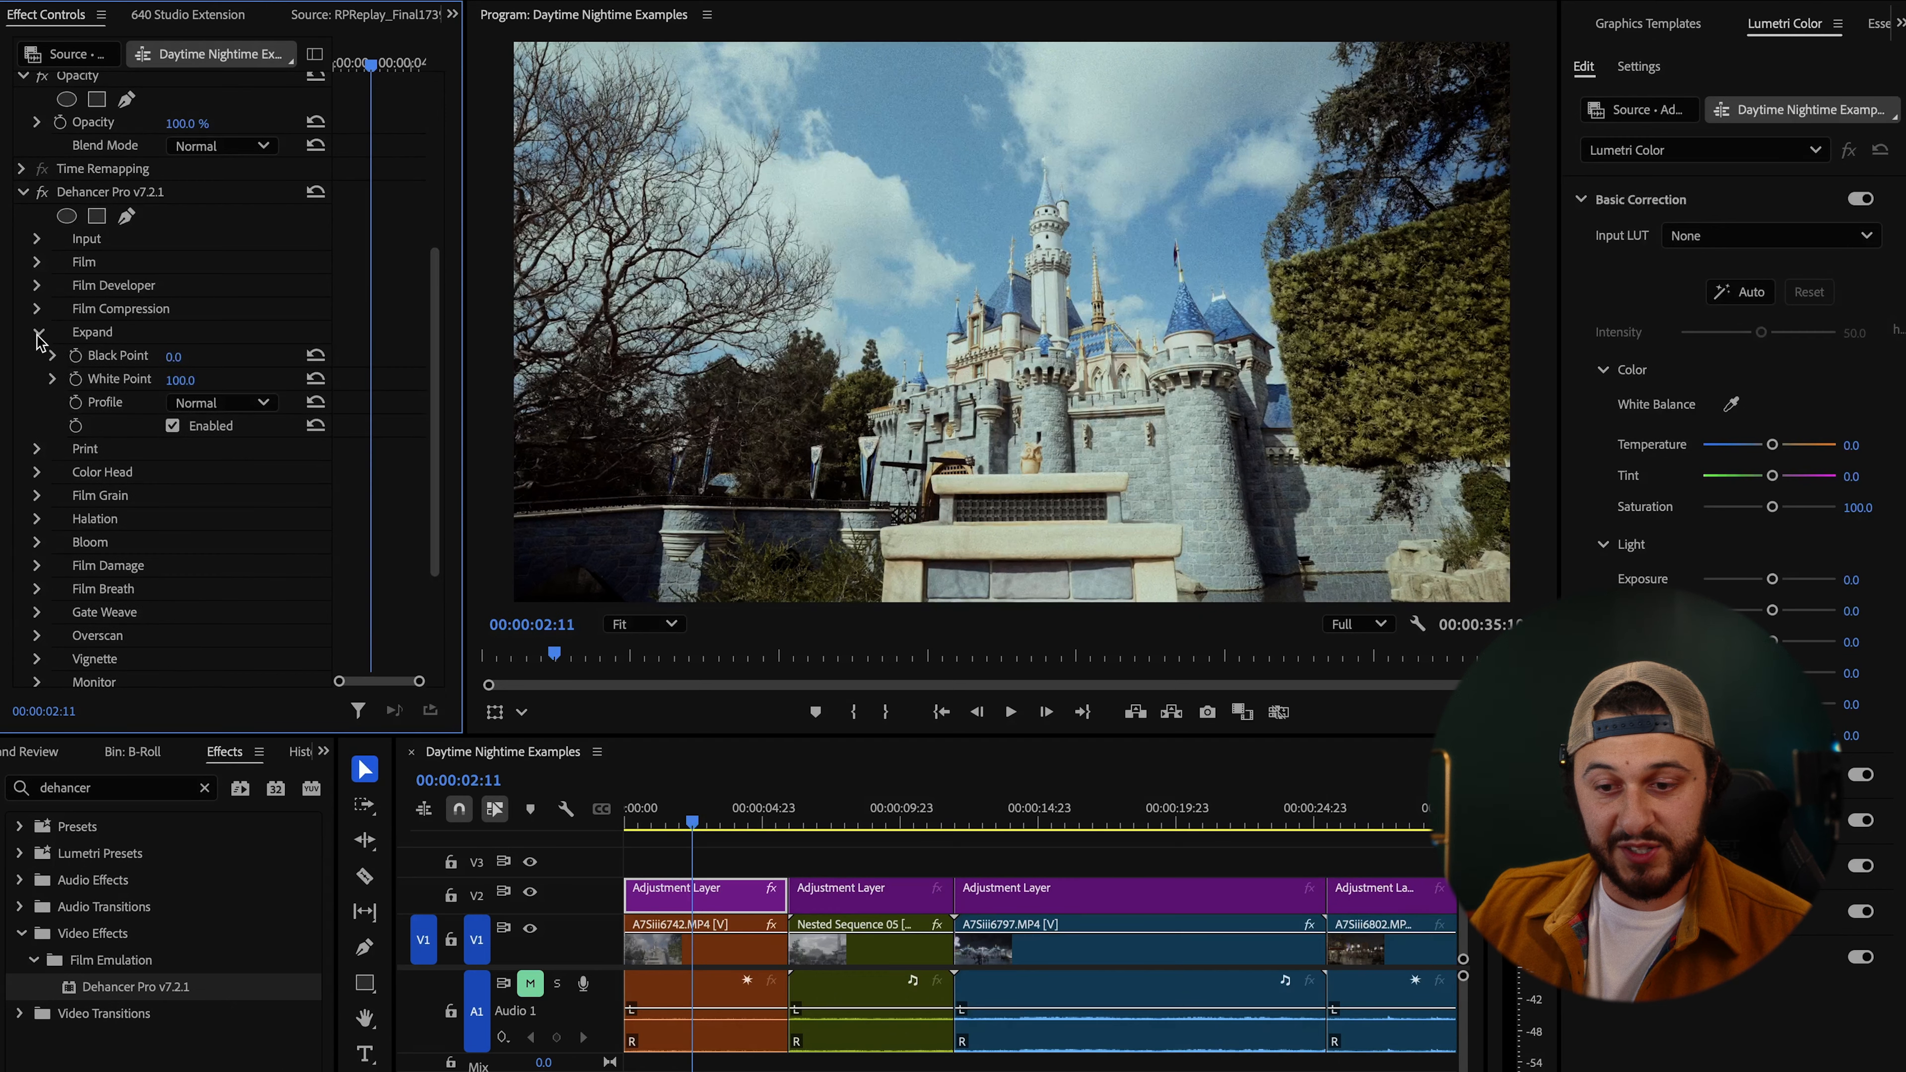
pyautogui.click(173, 356)
pyautogui.write('30')
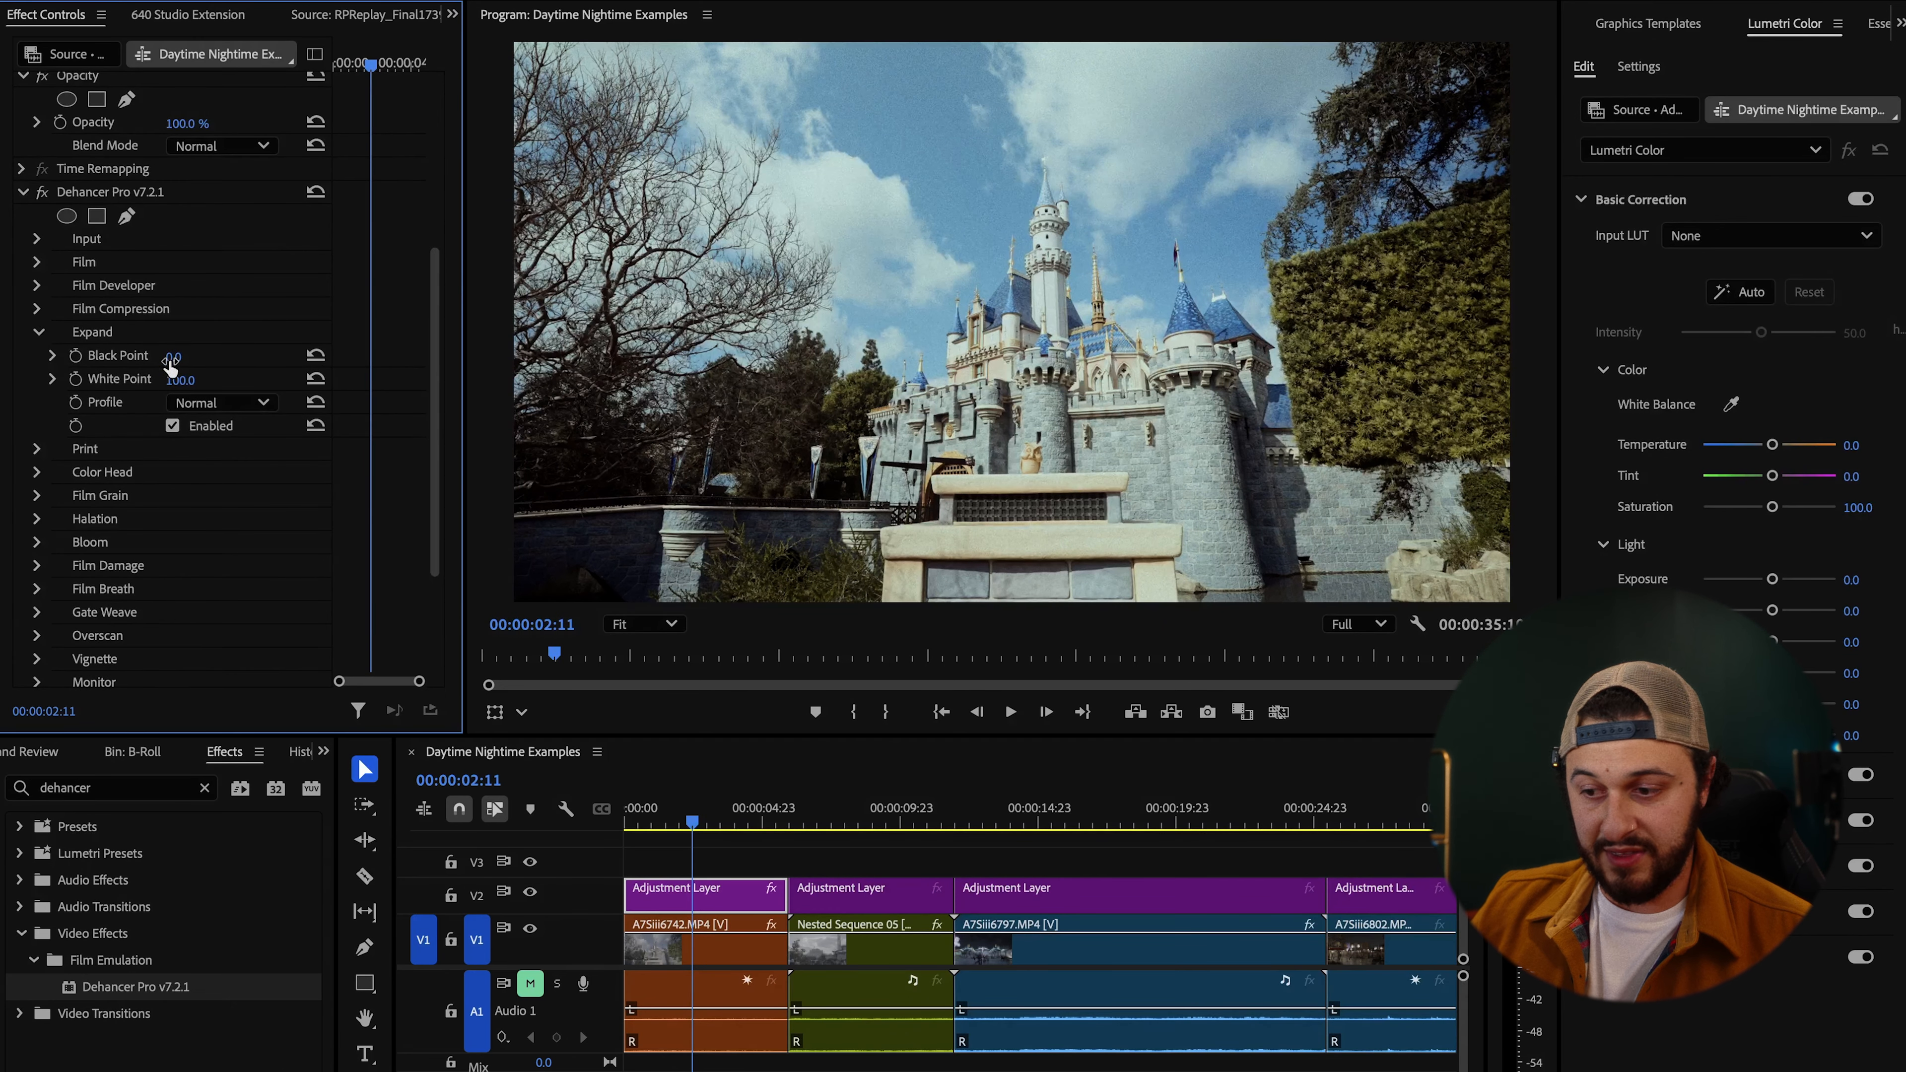
pyautogui.press('Return')
pyautogui.moveTo(182, 357); pyautogui.dragTo(156, 356)
pyautogui.click(315, 356)
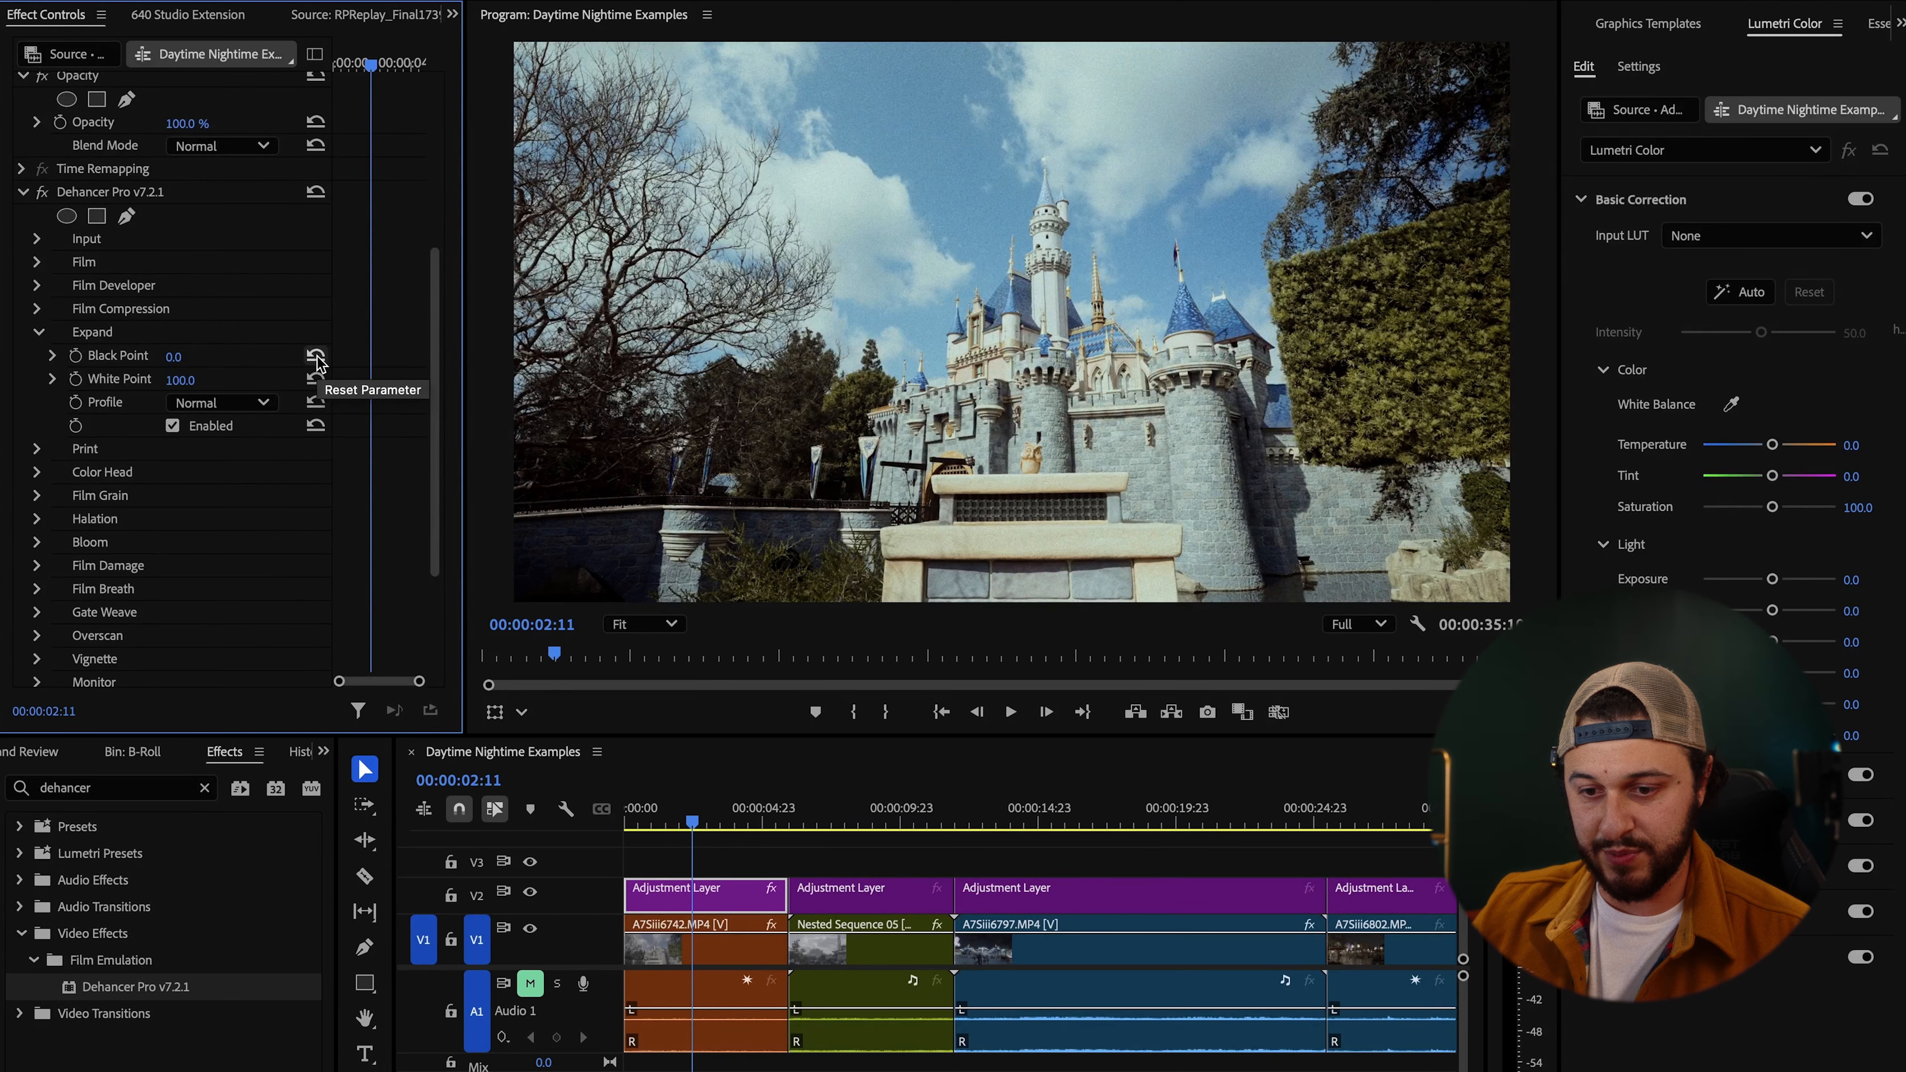
# Try a White Point of 35.0 in Expand, disable Expand and collapse its section.
pyautogui.moveTo(180, 380); pyautogui.dragTo(132, 380)
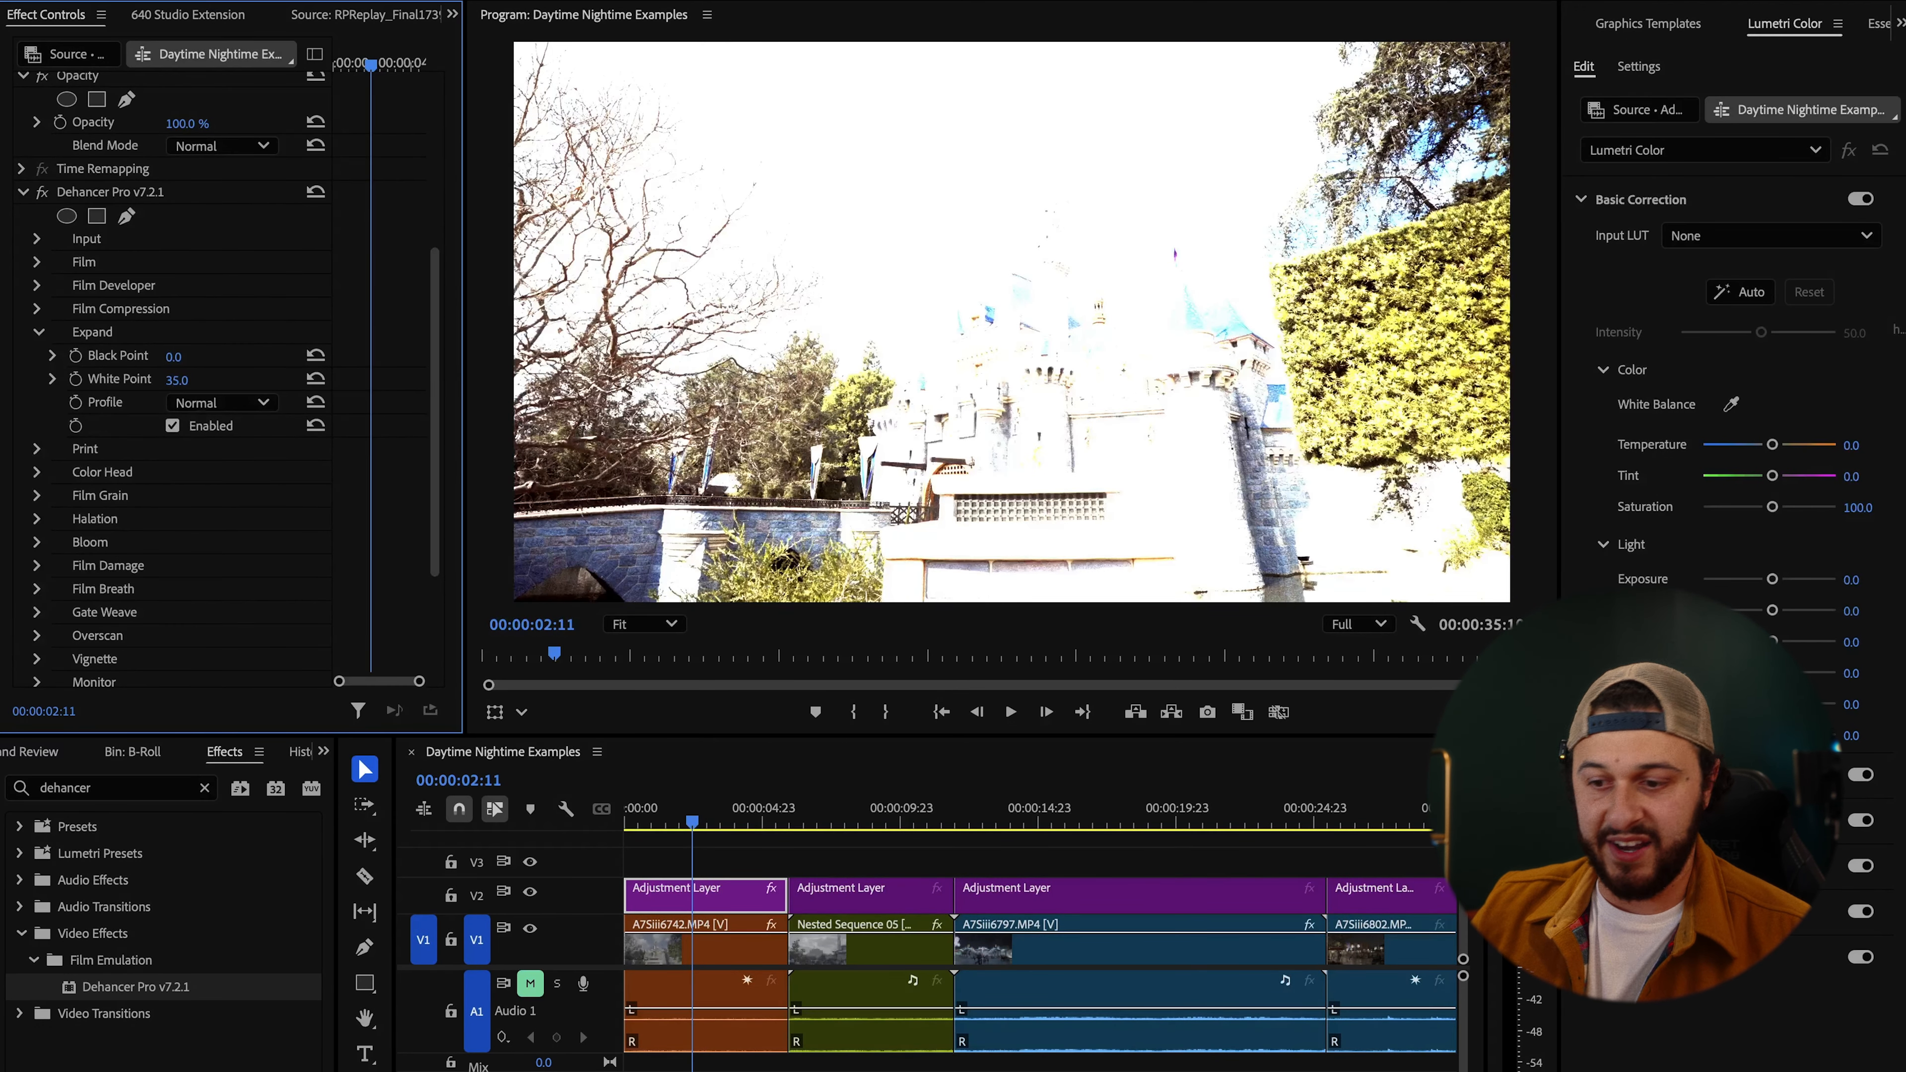
pyautogui.click(172, 425)
pyautogui.click(39, 332)
# Set the profile in Dehancer's Print section to Kodak 2383 Print Film.
pyautogui.click(40, 354)
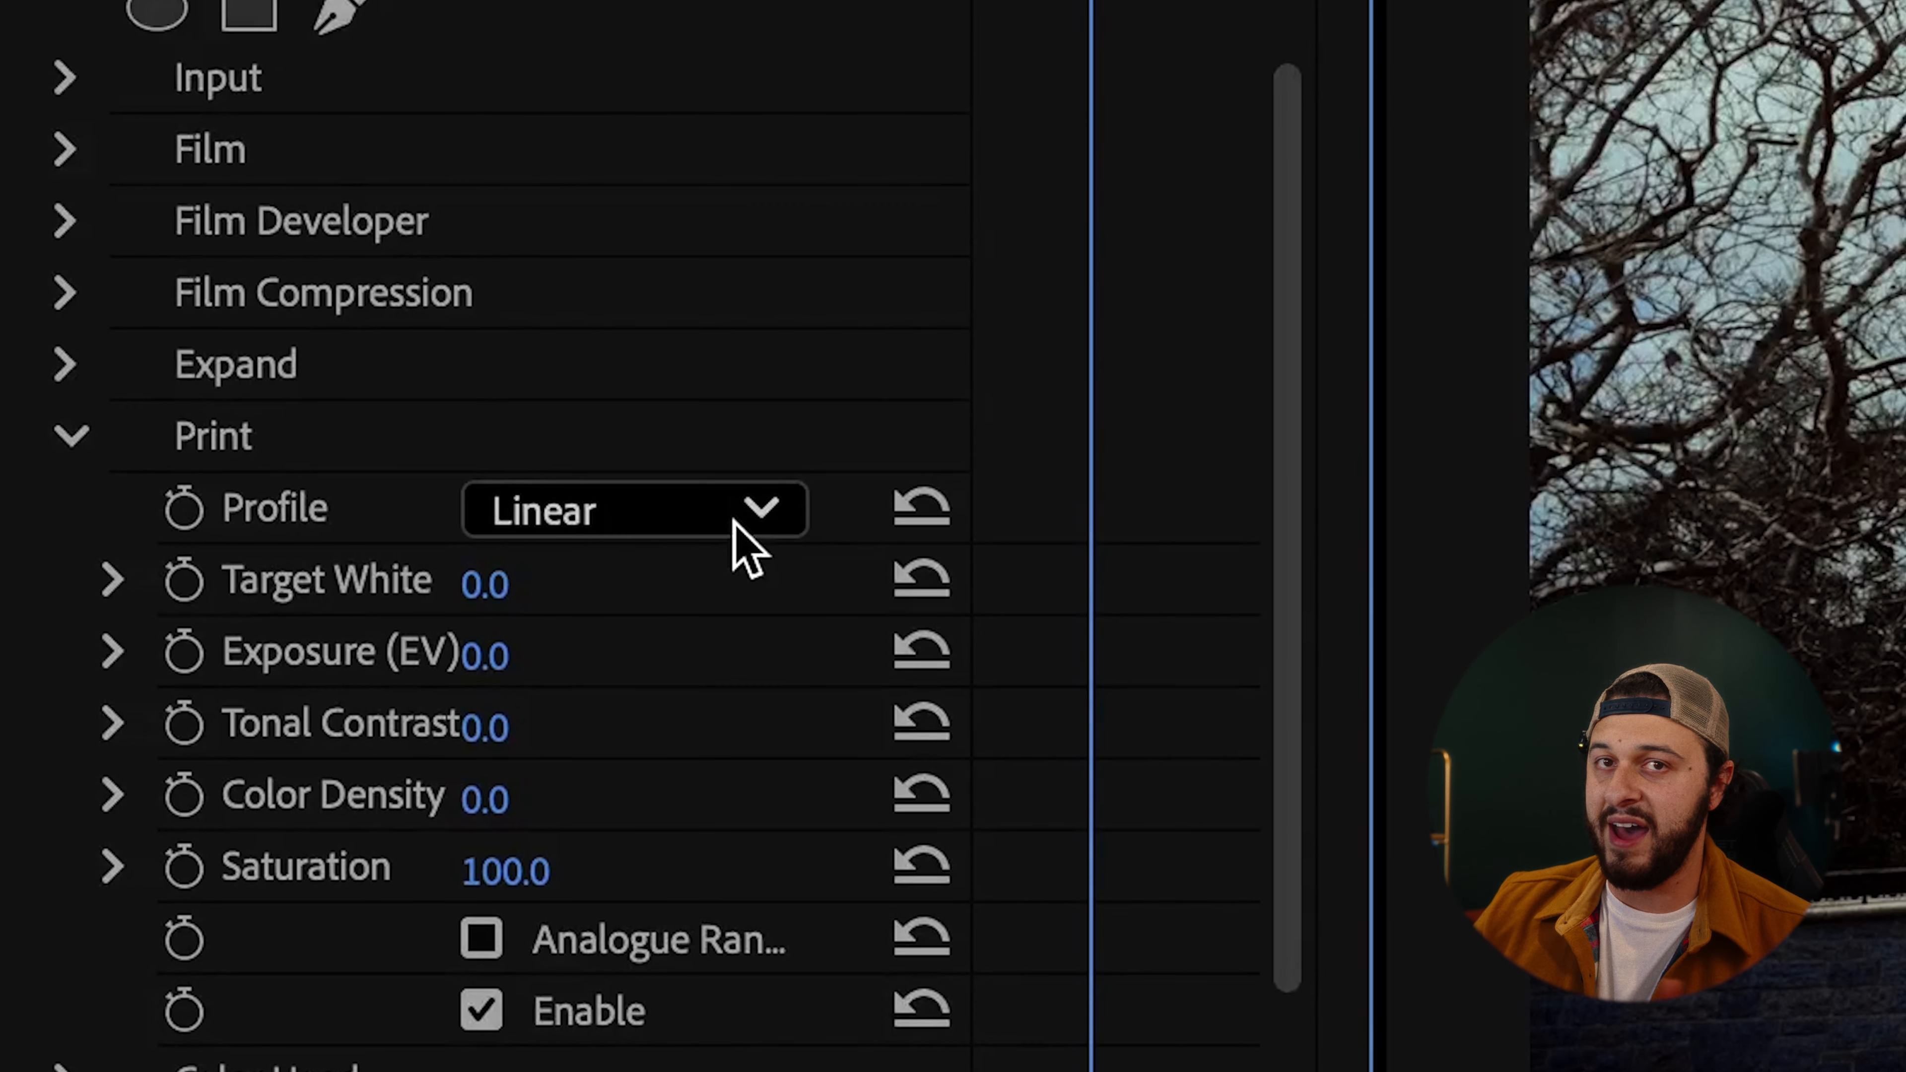
pyautogui.click(764, 517)
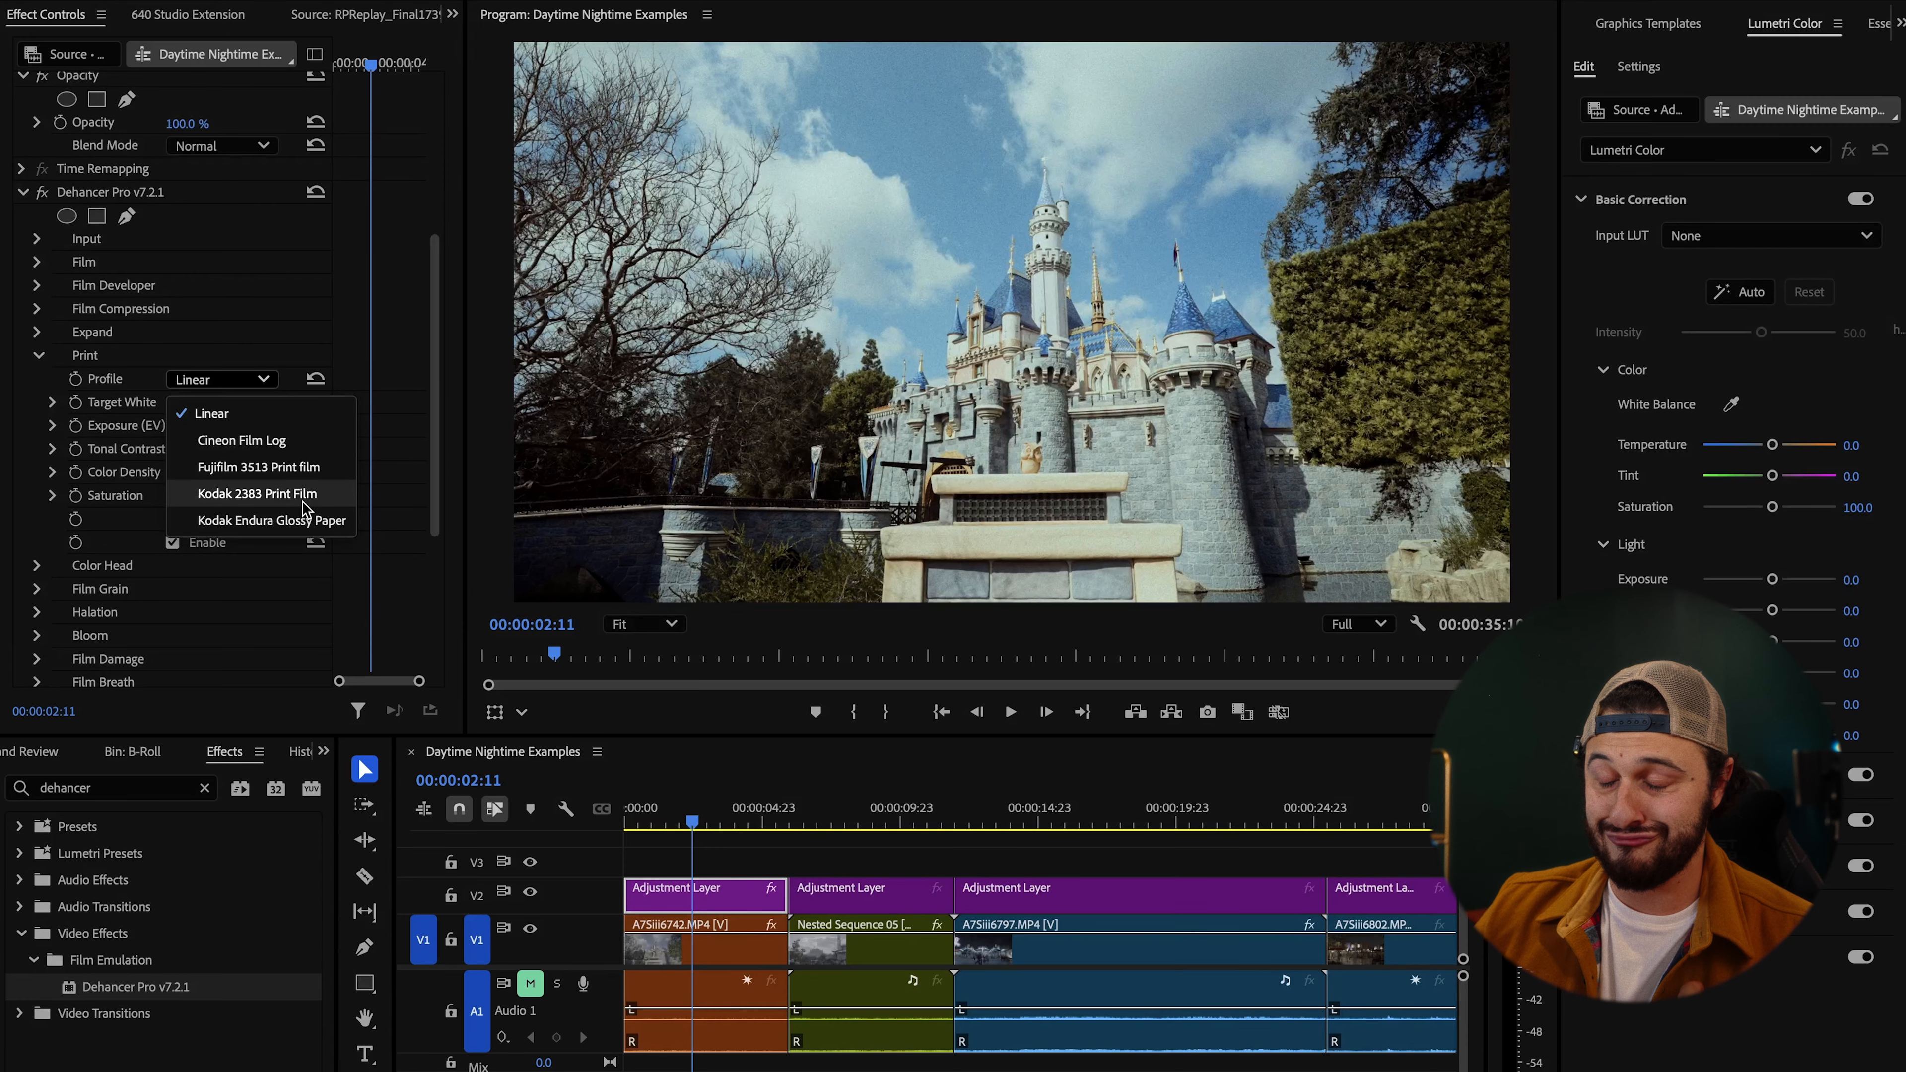
pyautogui.click(304, 501)
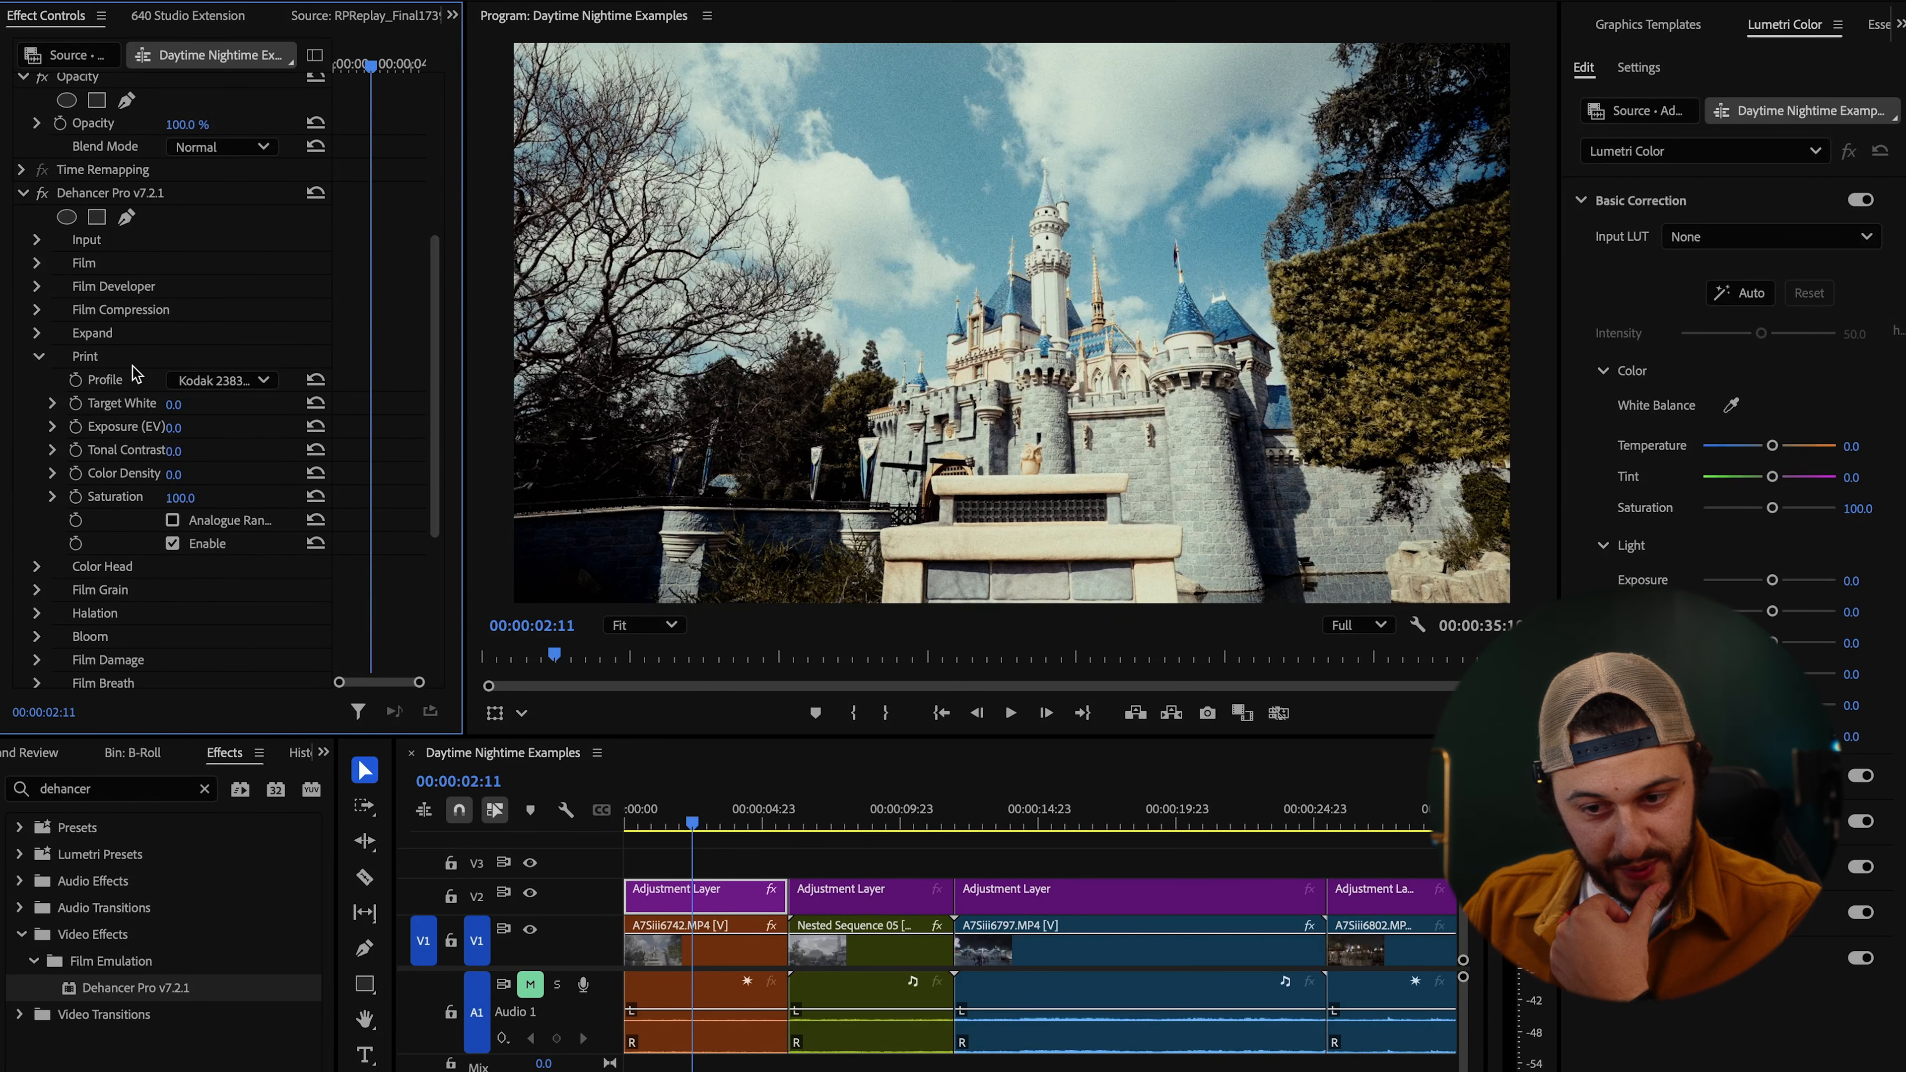
# Set the Print section's Target White to -0.3, Exposure to 0.2 EV and Color Density to 30.0.
pyautogui.moveTo(173, 404); pyautogui.dragTo(189, 405)
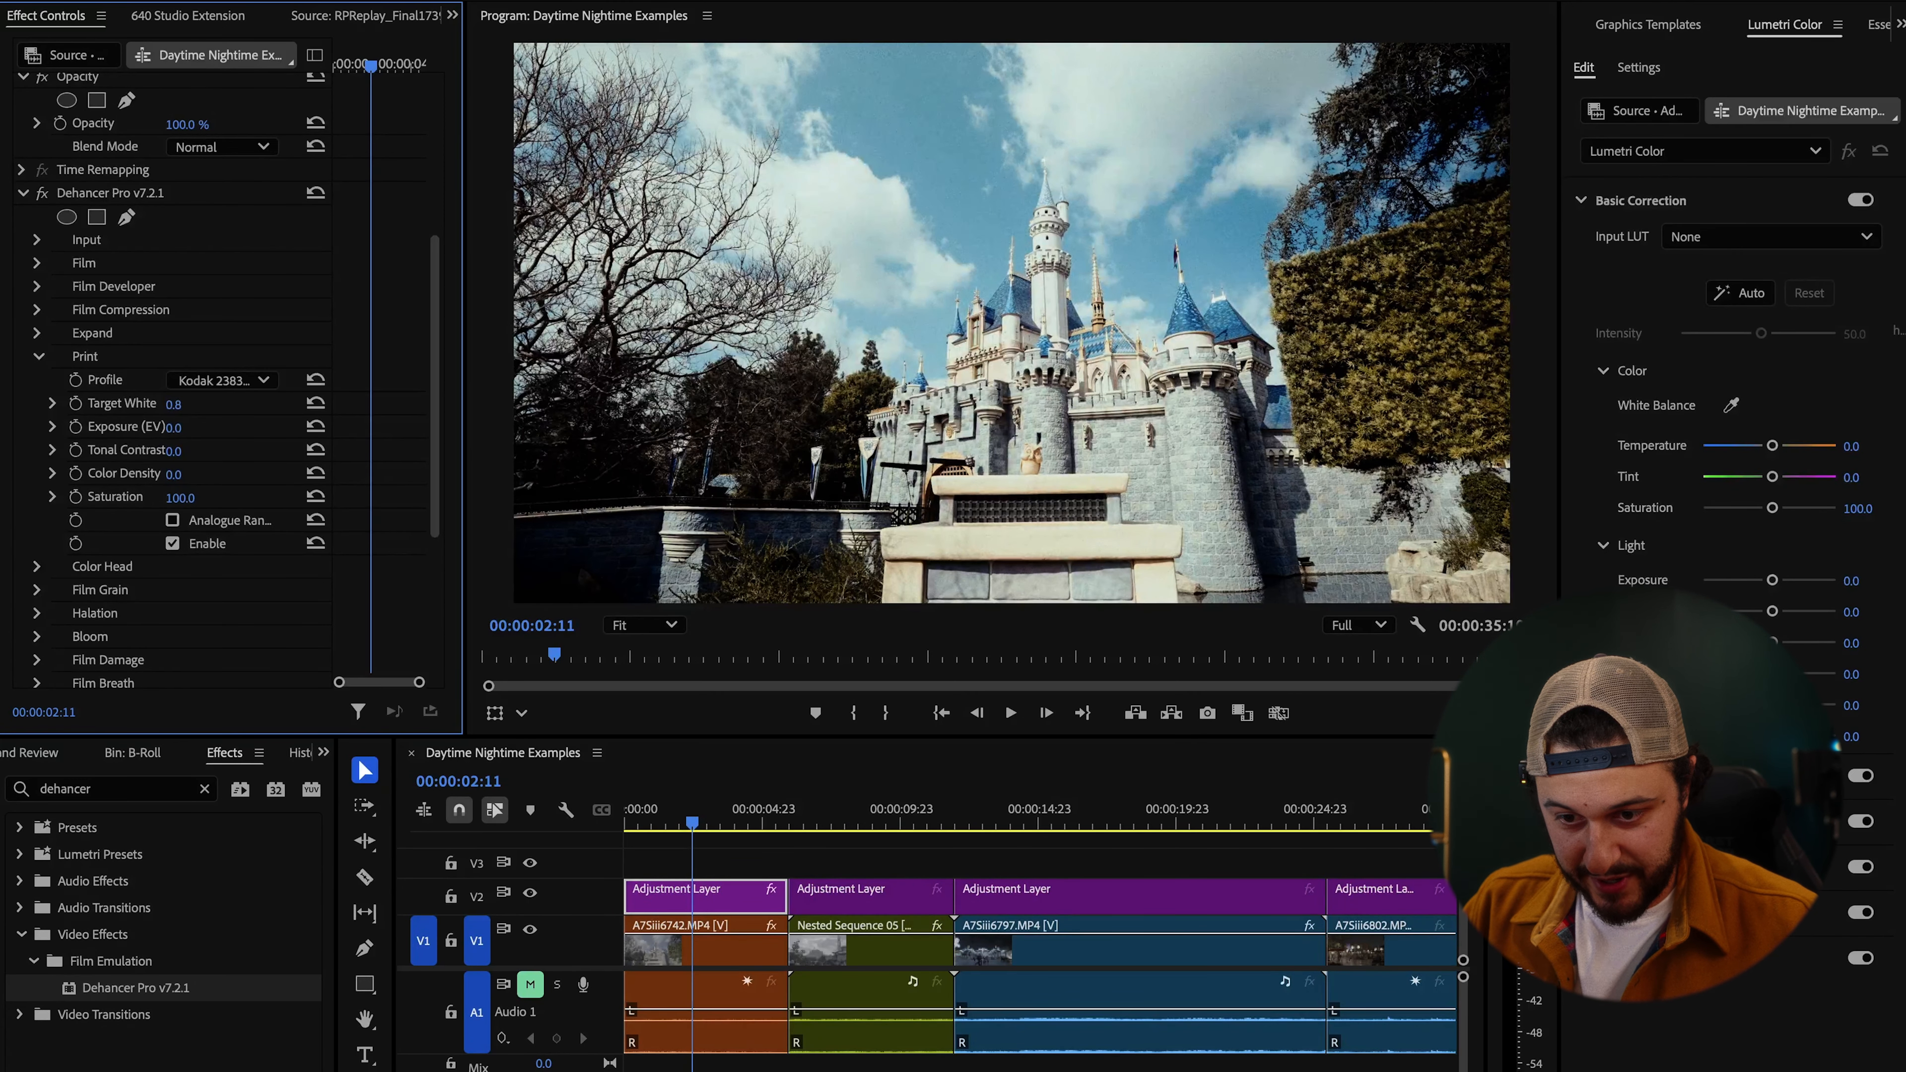
pyautogui.moveTo(173, 404); pyautogui.dragTo(177, 429)
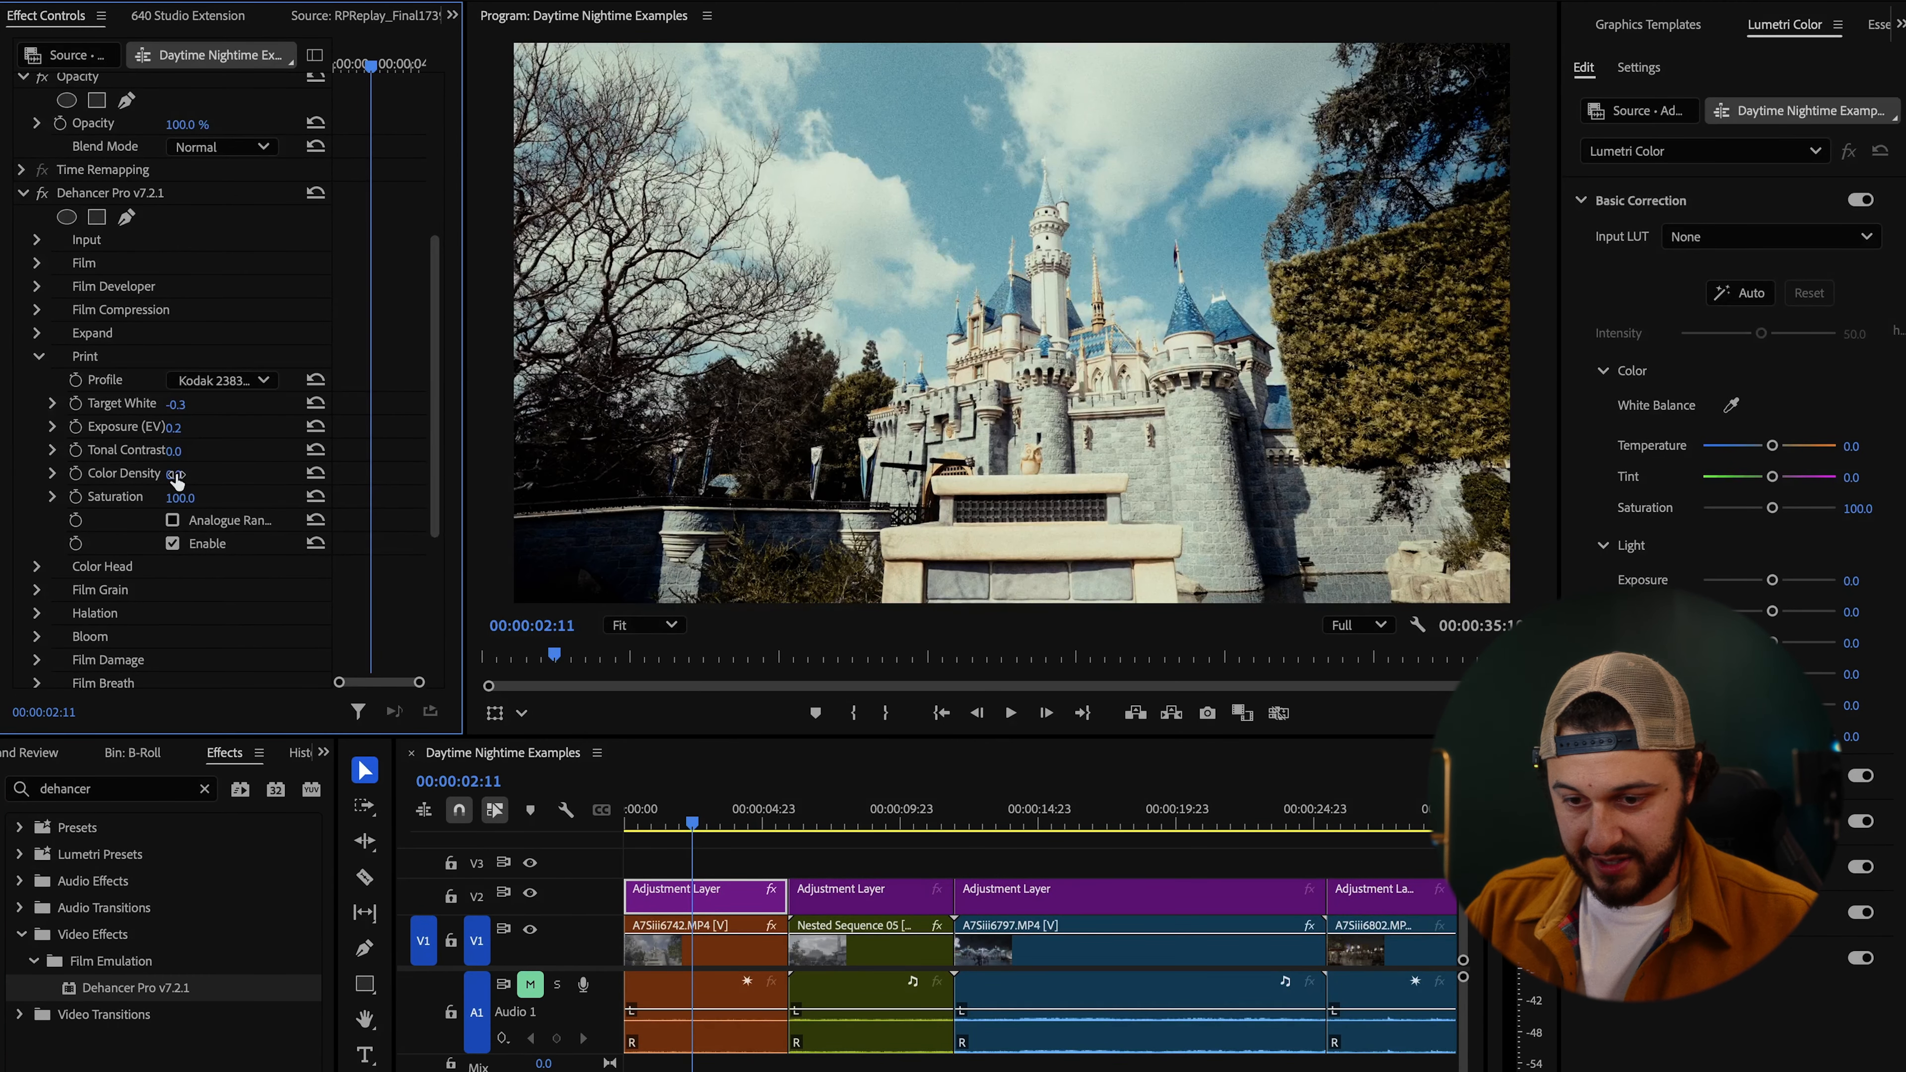
pyautogui.moveTo(175, 474); pyautogui.dragTo(195, 474)
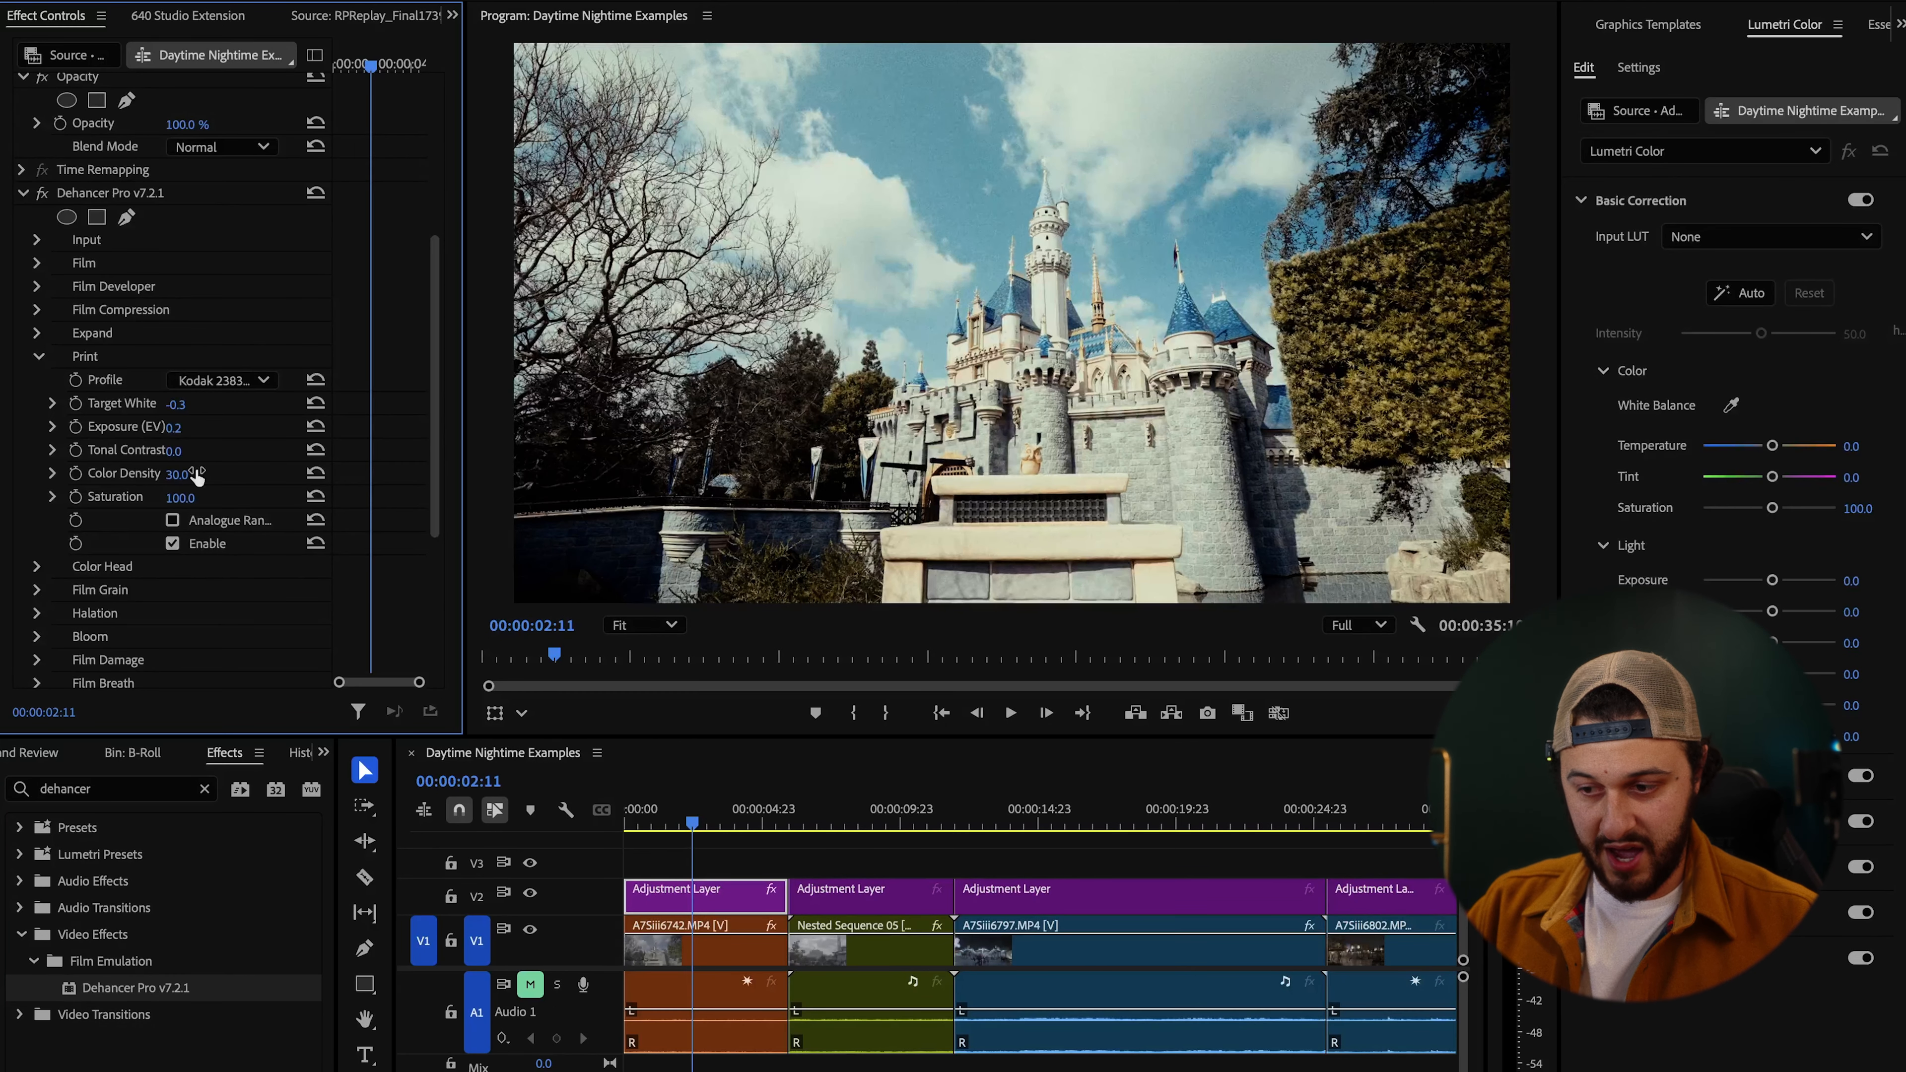
# Try a lower Print Saturation and undo it, and compare the image with Print disabled and re-enabled.
pyautogui.moveTo(177, 496); pyautogui.dragTo(105, 497)
pyautogui.hotkey('ctrl', 'z')
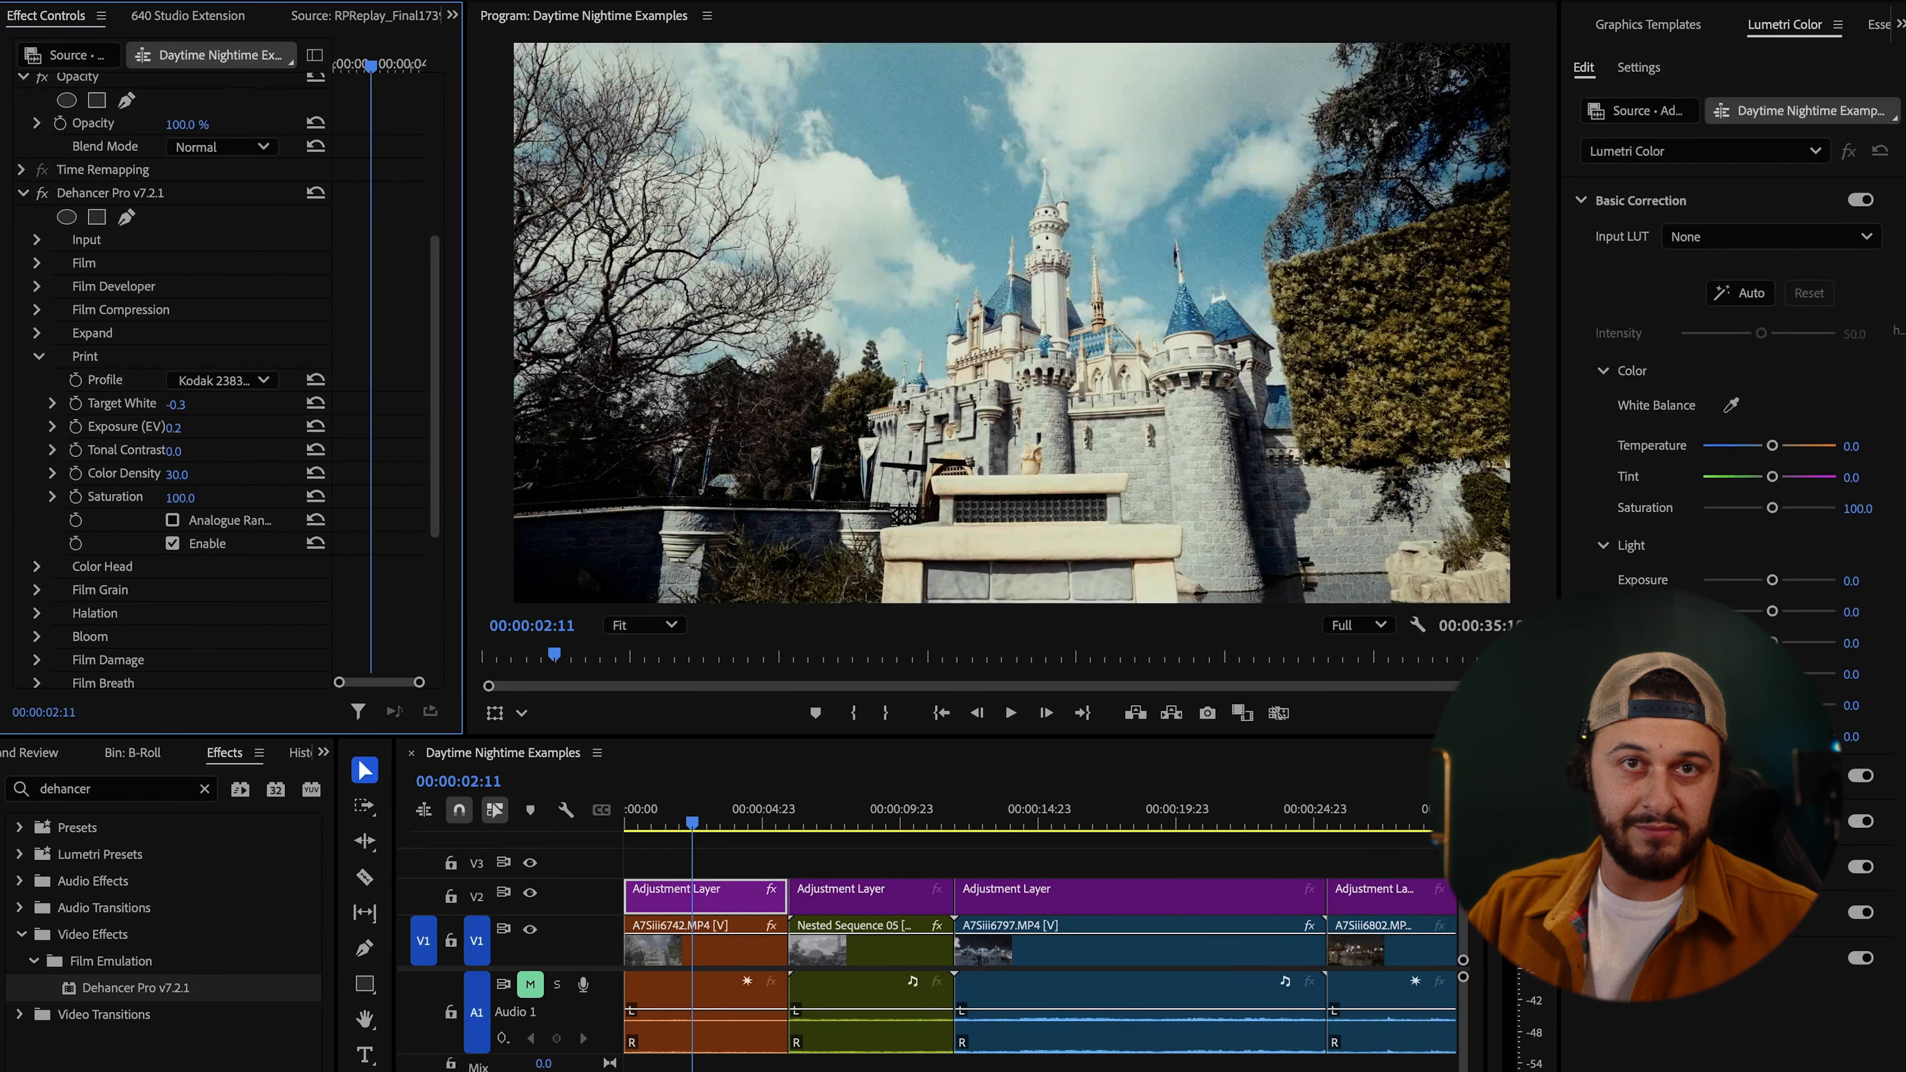
pyautogui.click(173, 543)
pyautogui.click(173, 544)
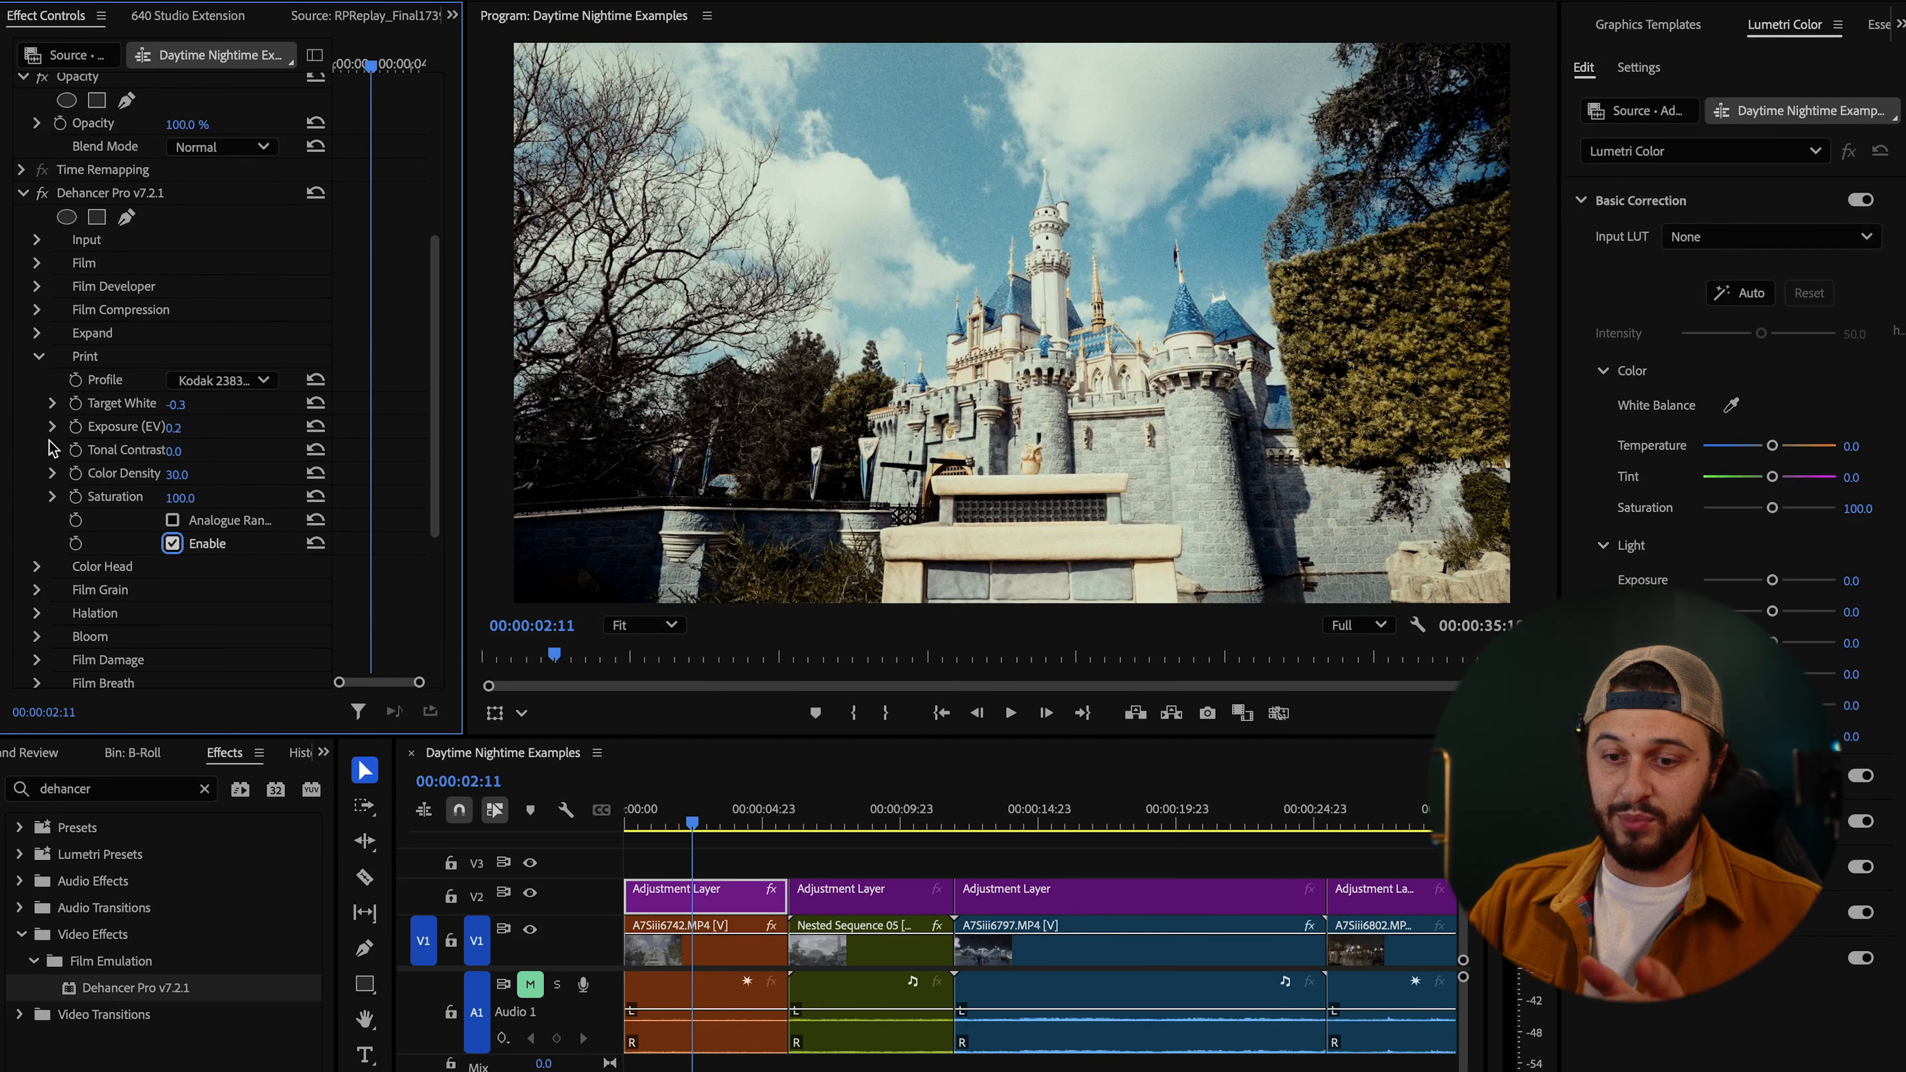
# Enable Color Head, set its Yellow - Blue value to -1.0 and collapse the section.
pyautogui.click(39, 358)
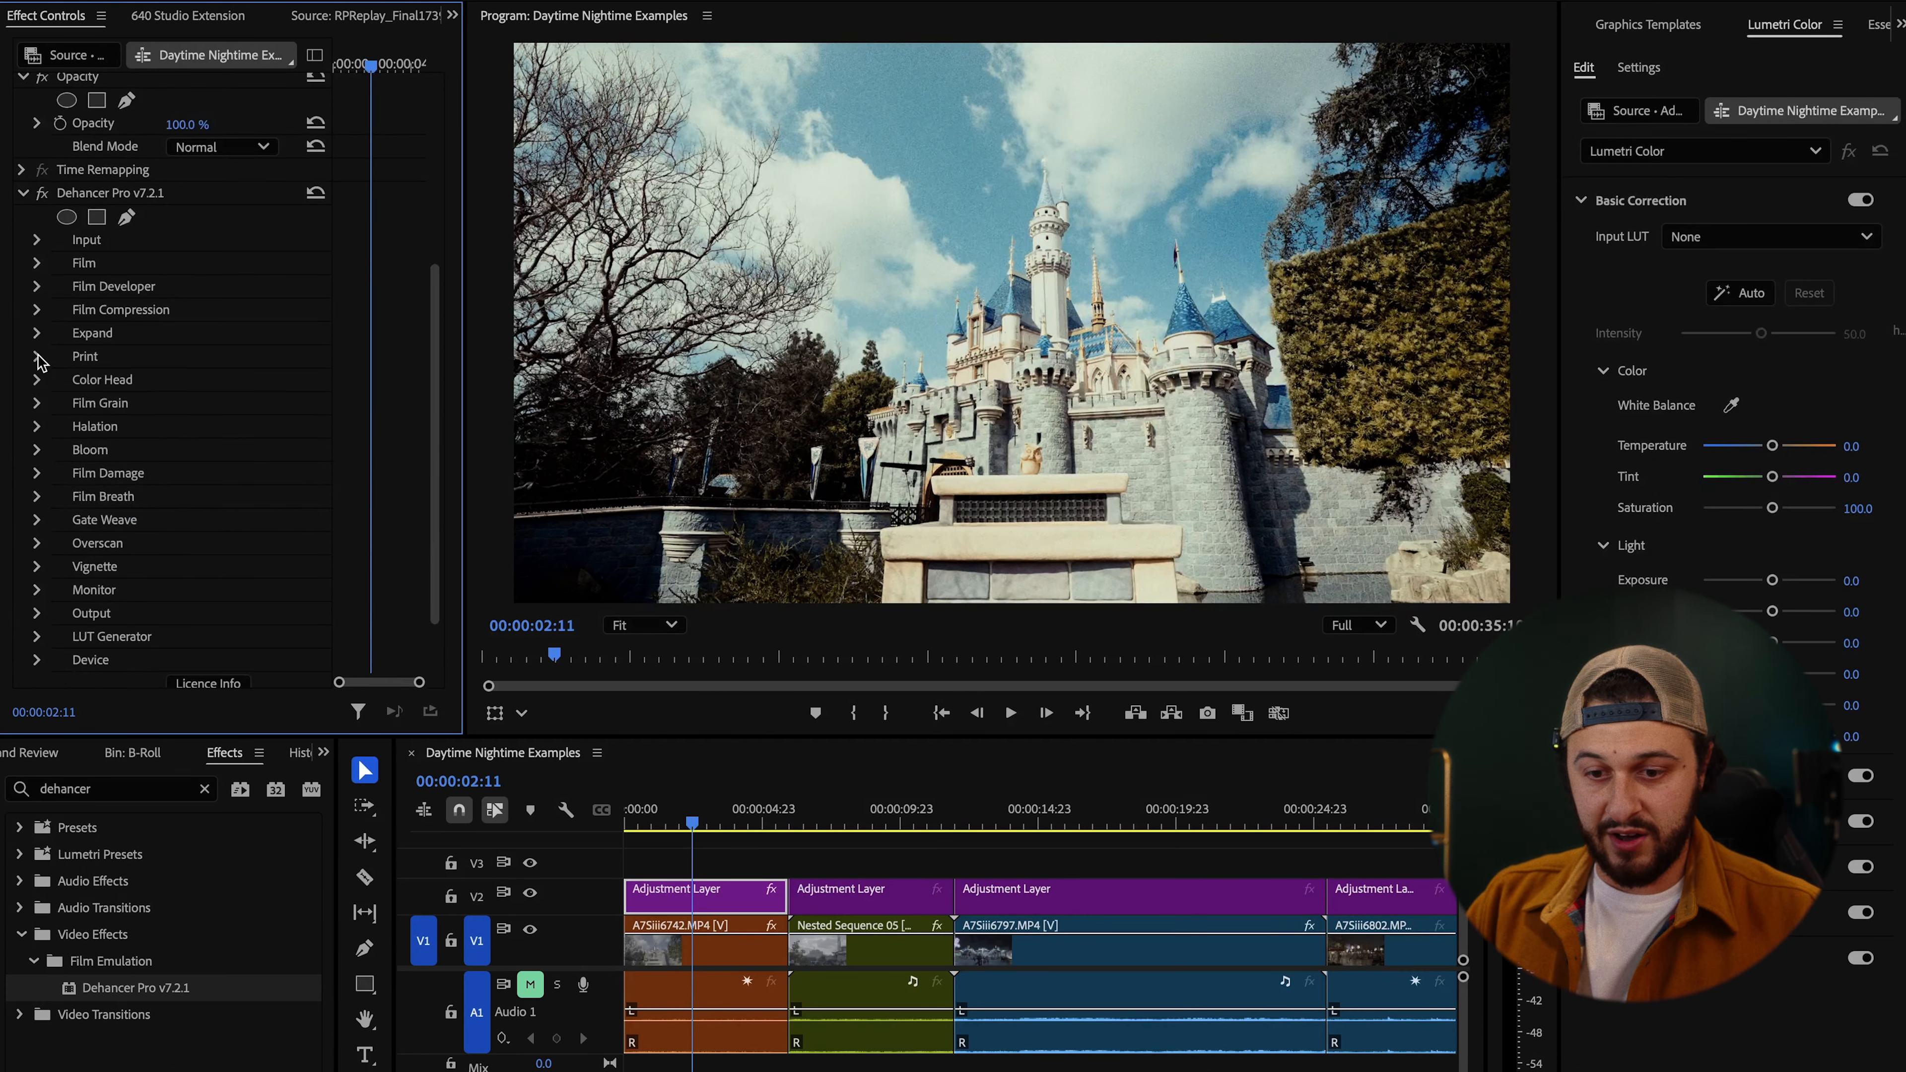
pyautogui.click(39, 380)
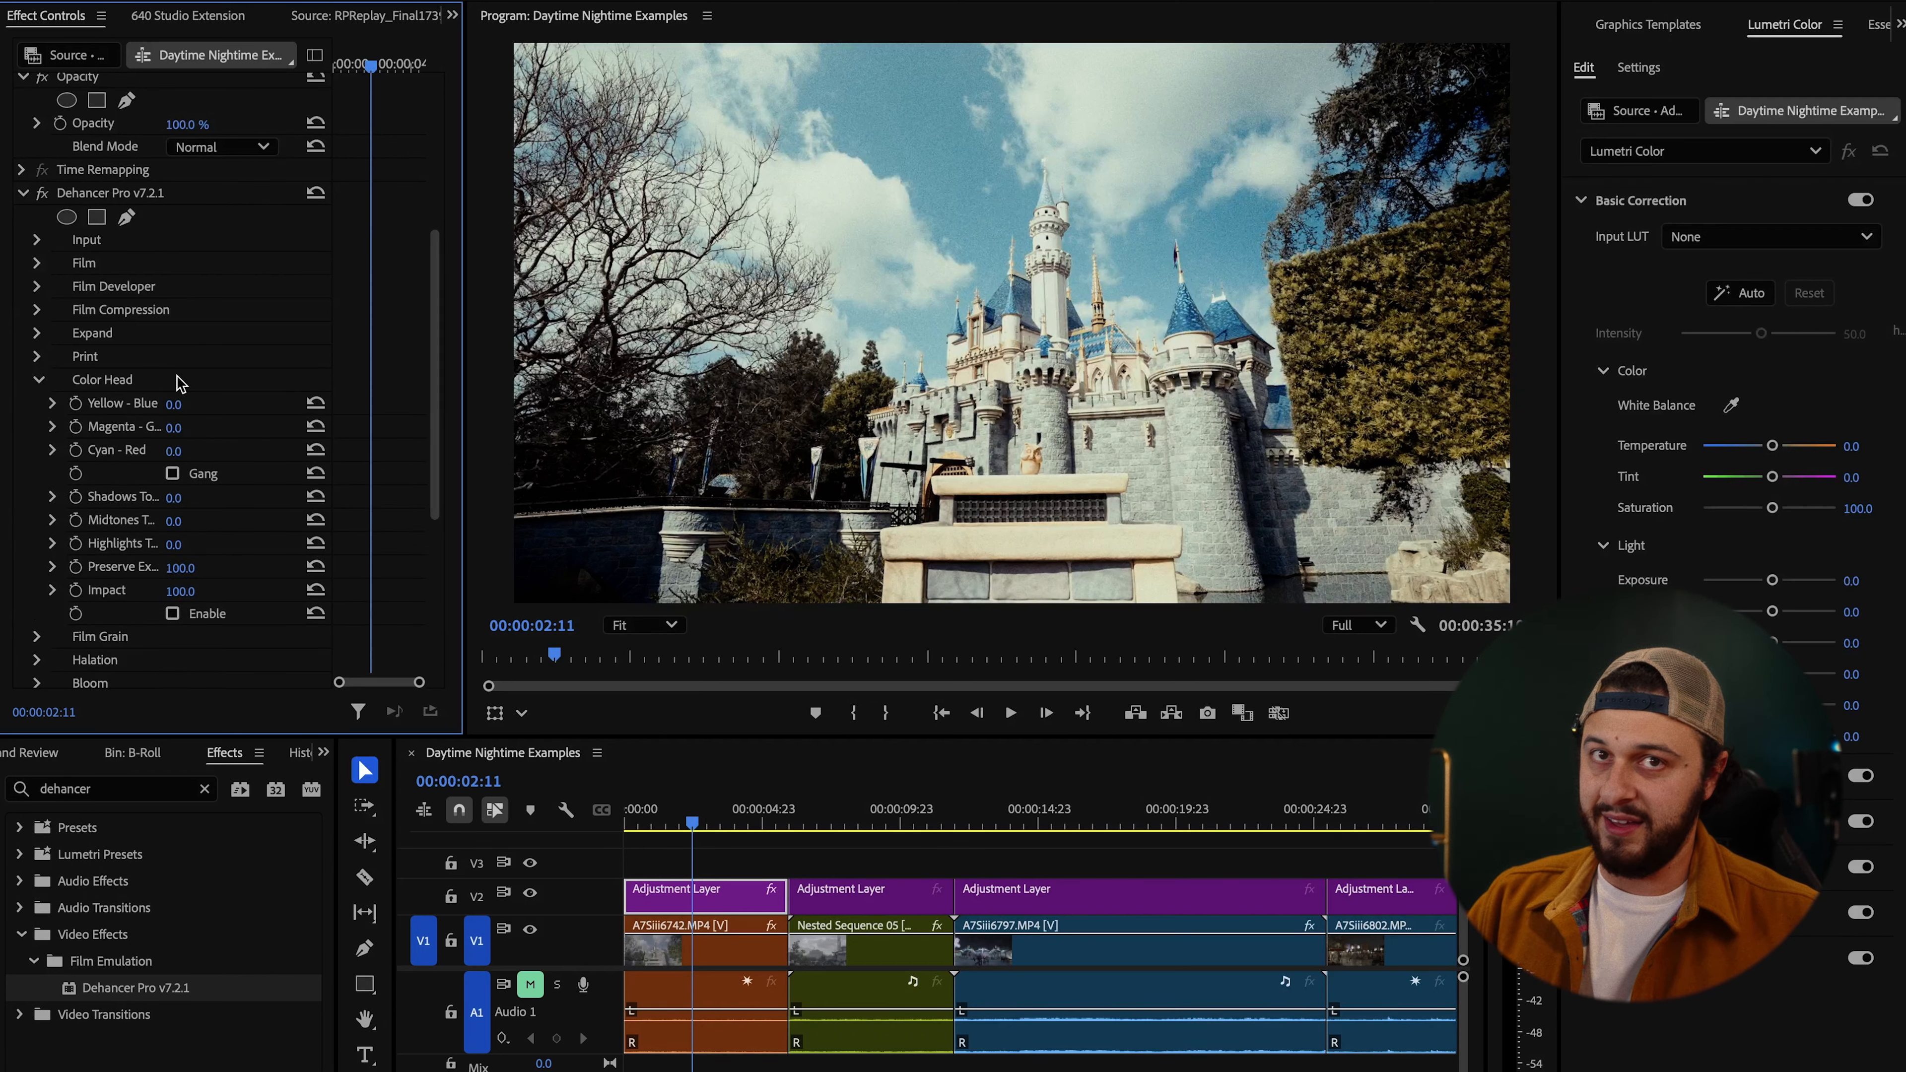
pyautogui.click(173, 614)
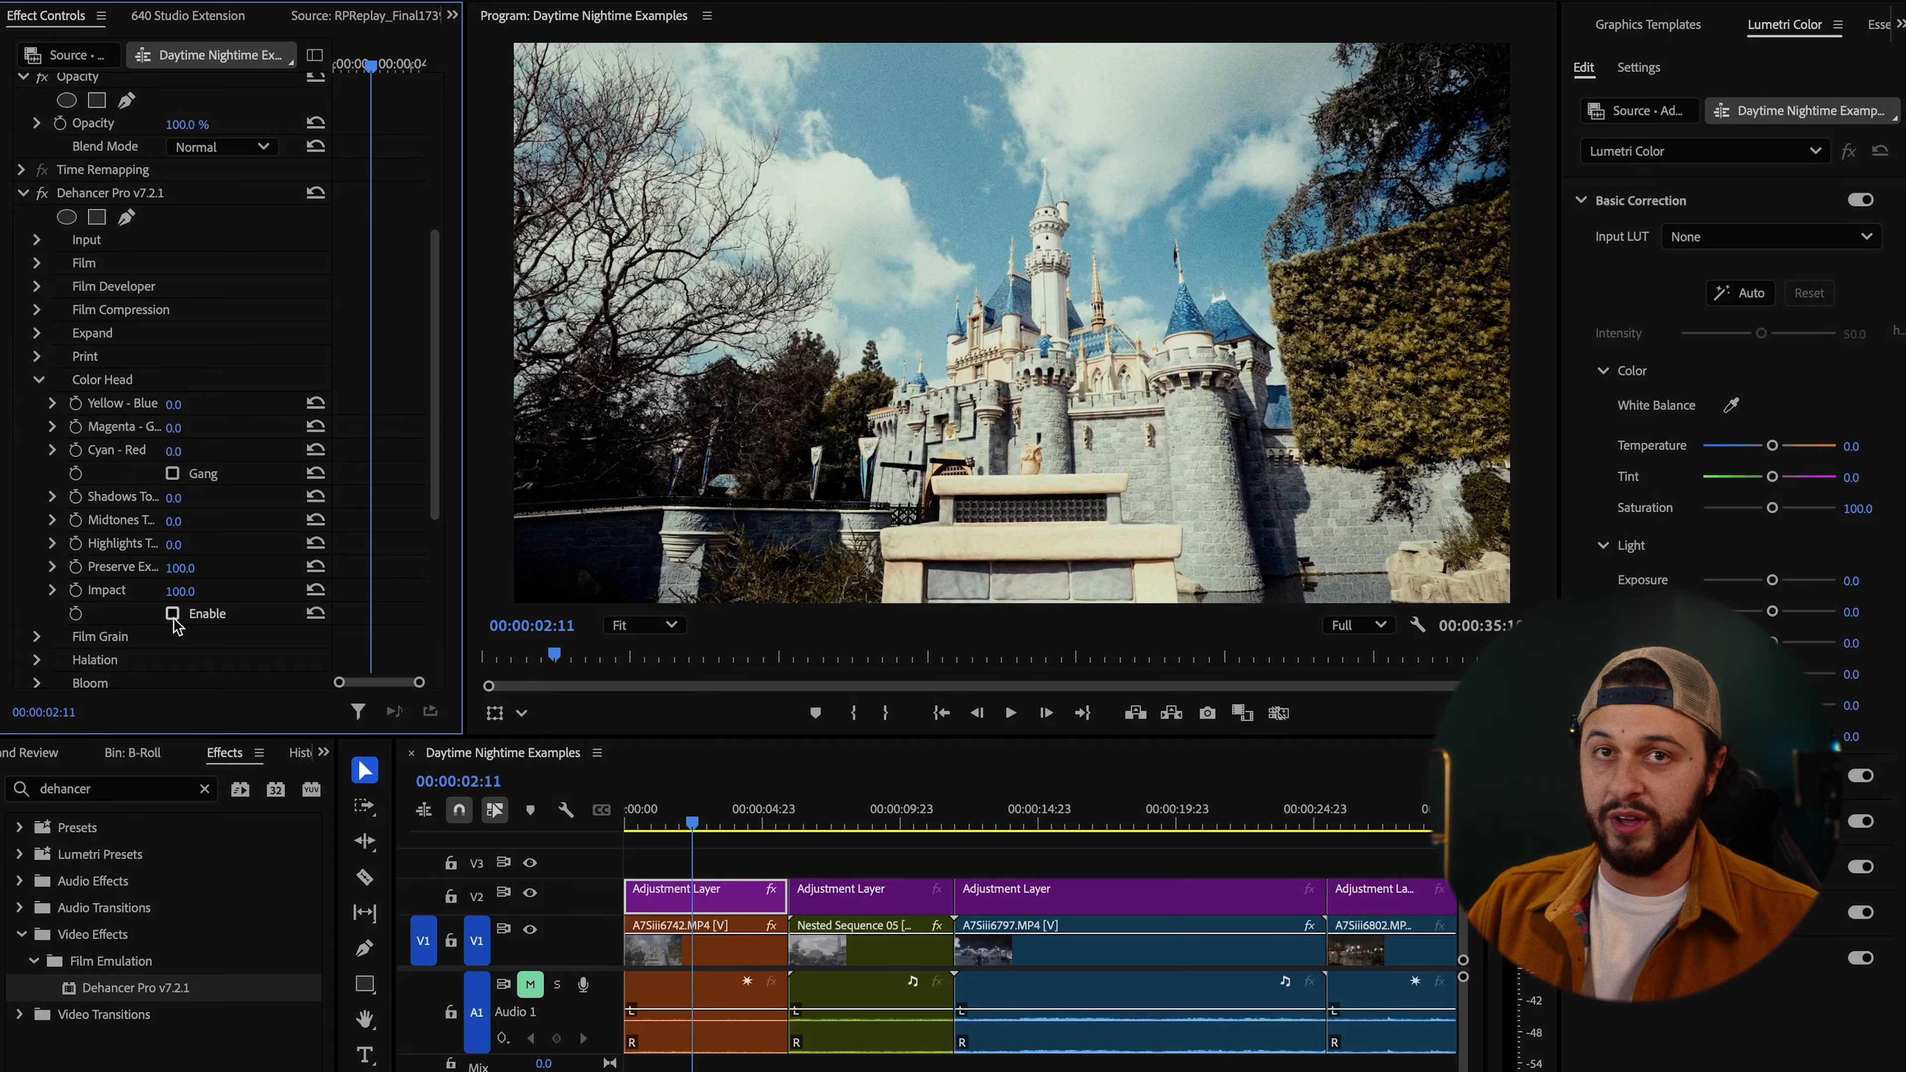
pyautogui.moveTo(175, 406)
pyautogui.mouseDown()
pyautogui.moveTo(196, 406)
pyautogui.moveTo(164, 406)
pyautogui.mouseUp()
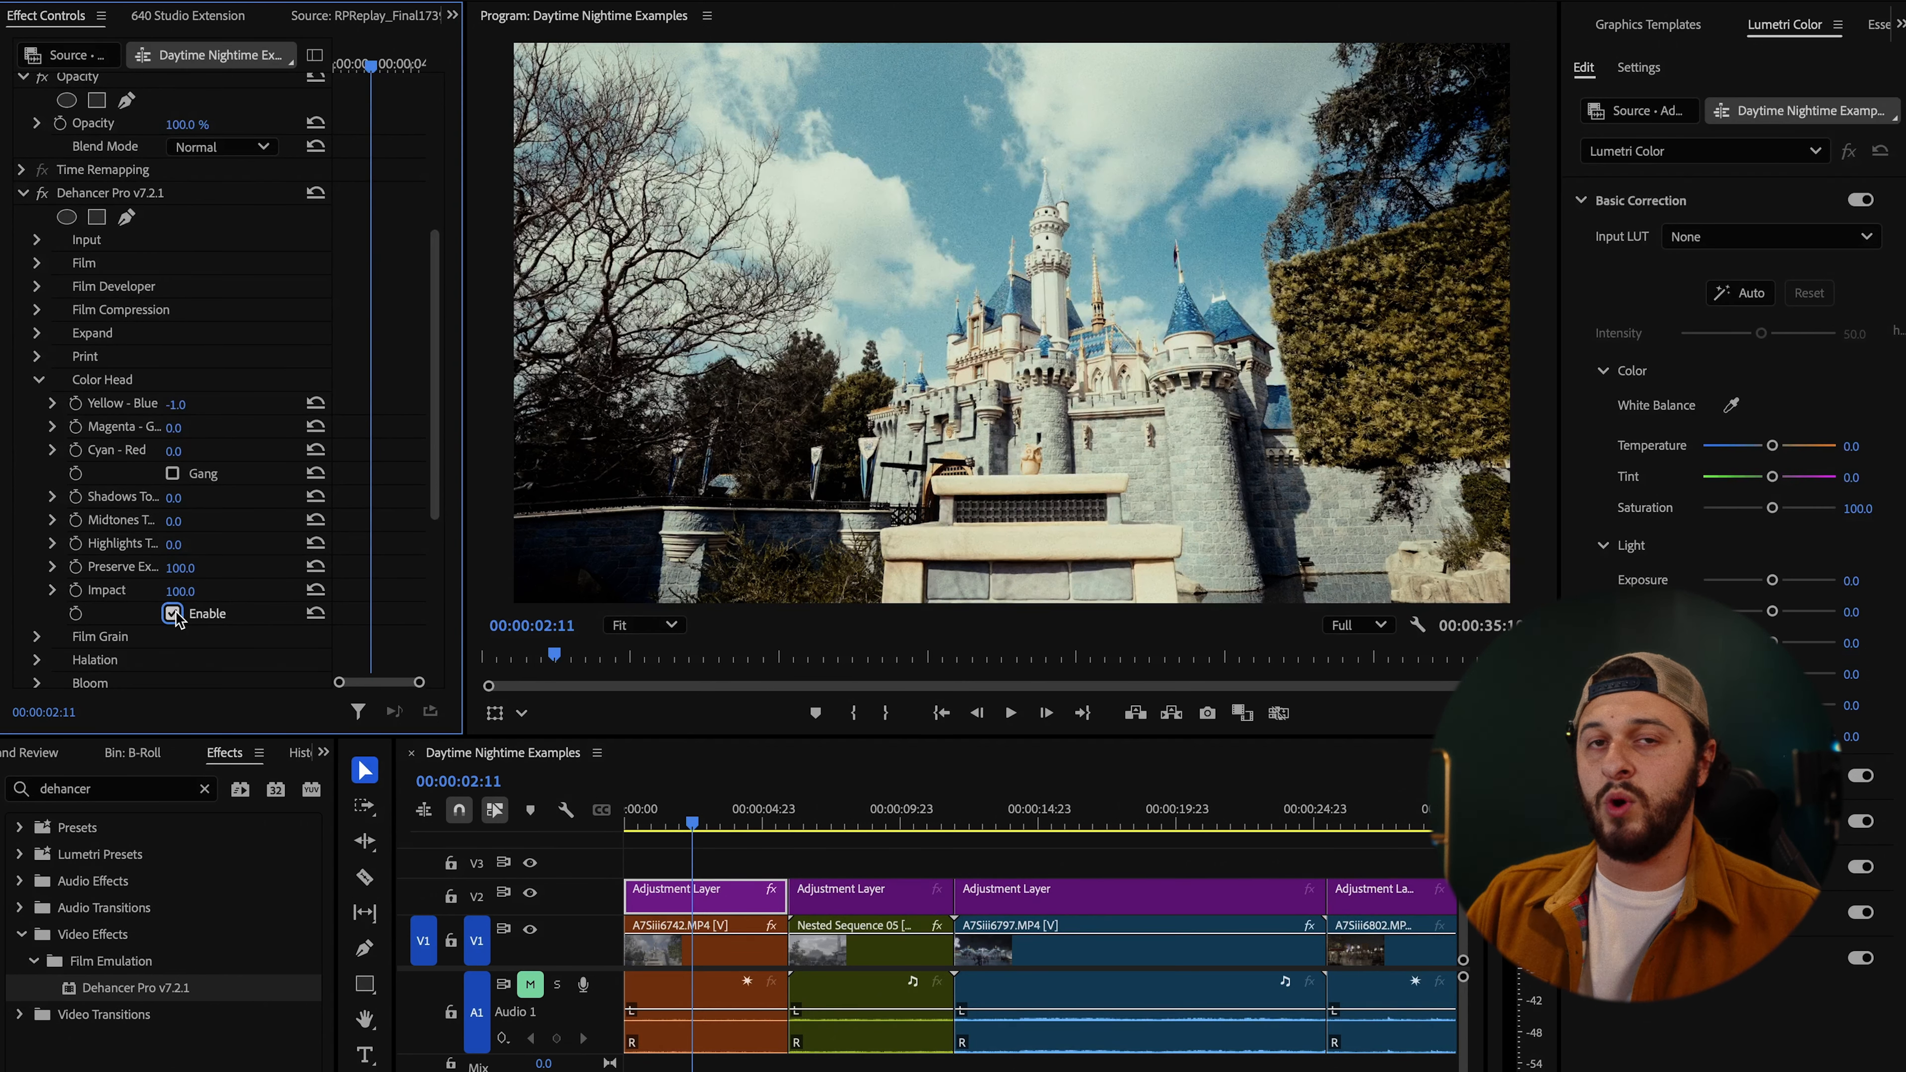
pyautogui.click(39, 380)
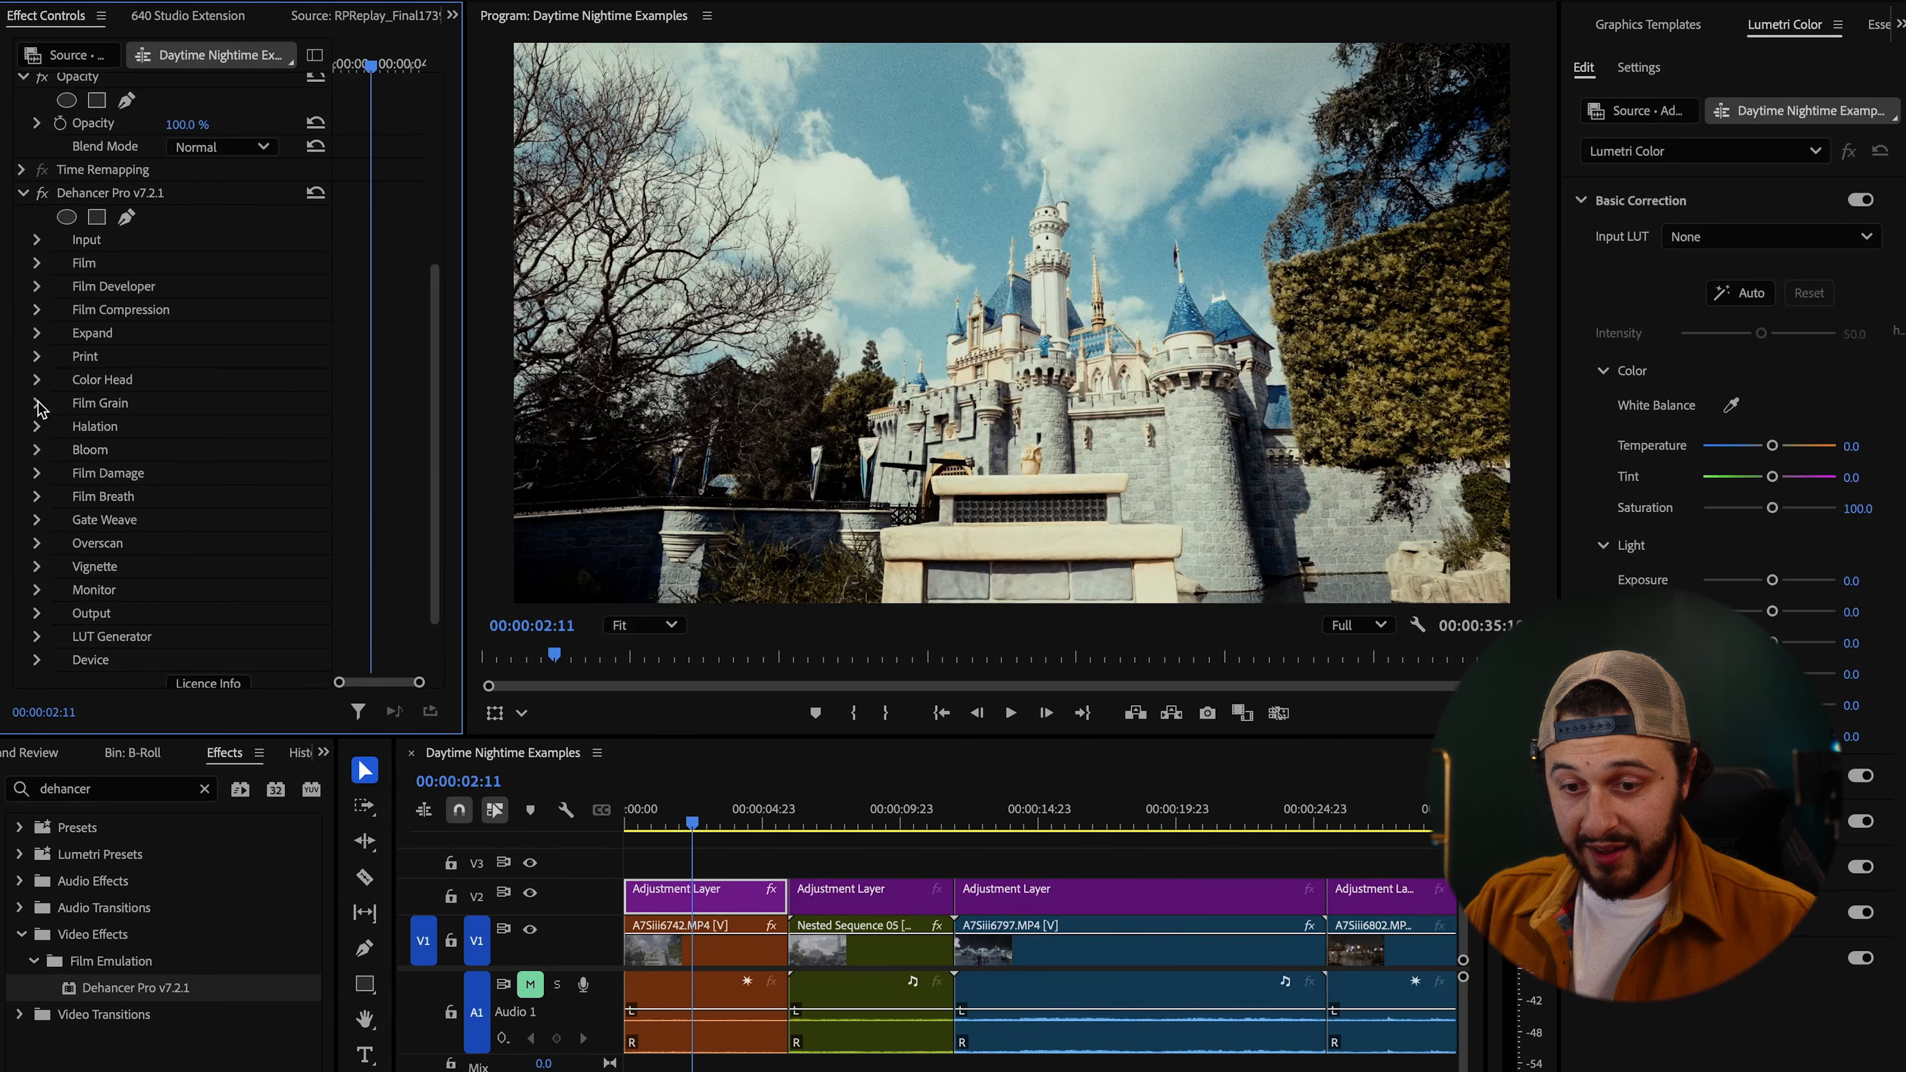
# Try the 8 mm ISO 50, 16 mm ISO 50, 65 mm ISO 50 and 65 mm ISO 500 grain profiles, and return Film Grain to 35 mm ISO 250.
pyautogui.click(37, 403)
pyautogui.click(219, 427)
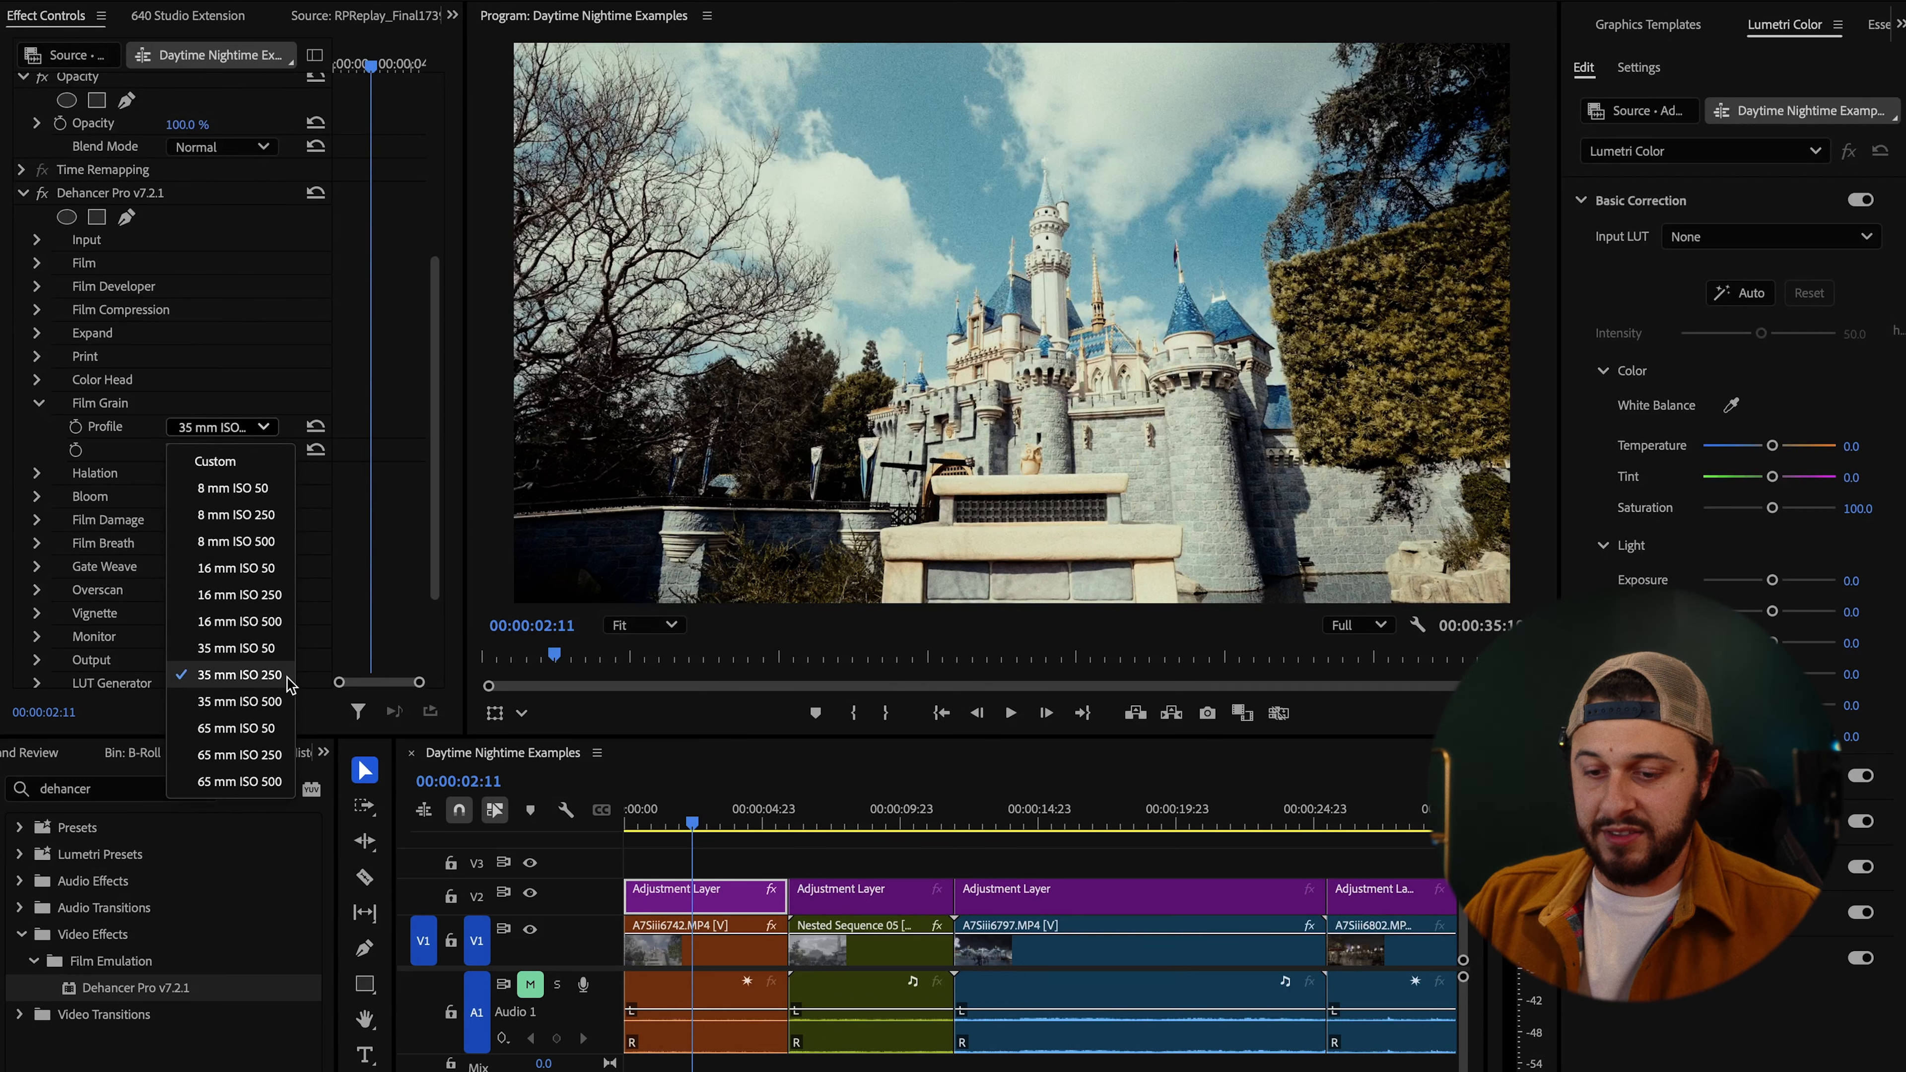
pyautogui.click(257, 490)
pyautogui.click(203, 428)
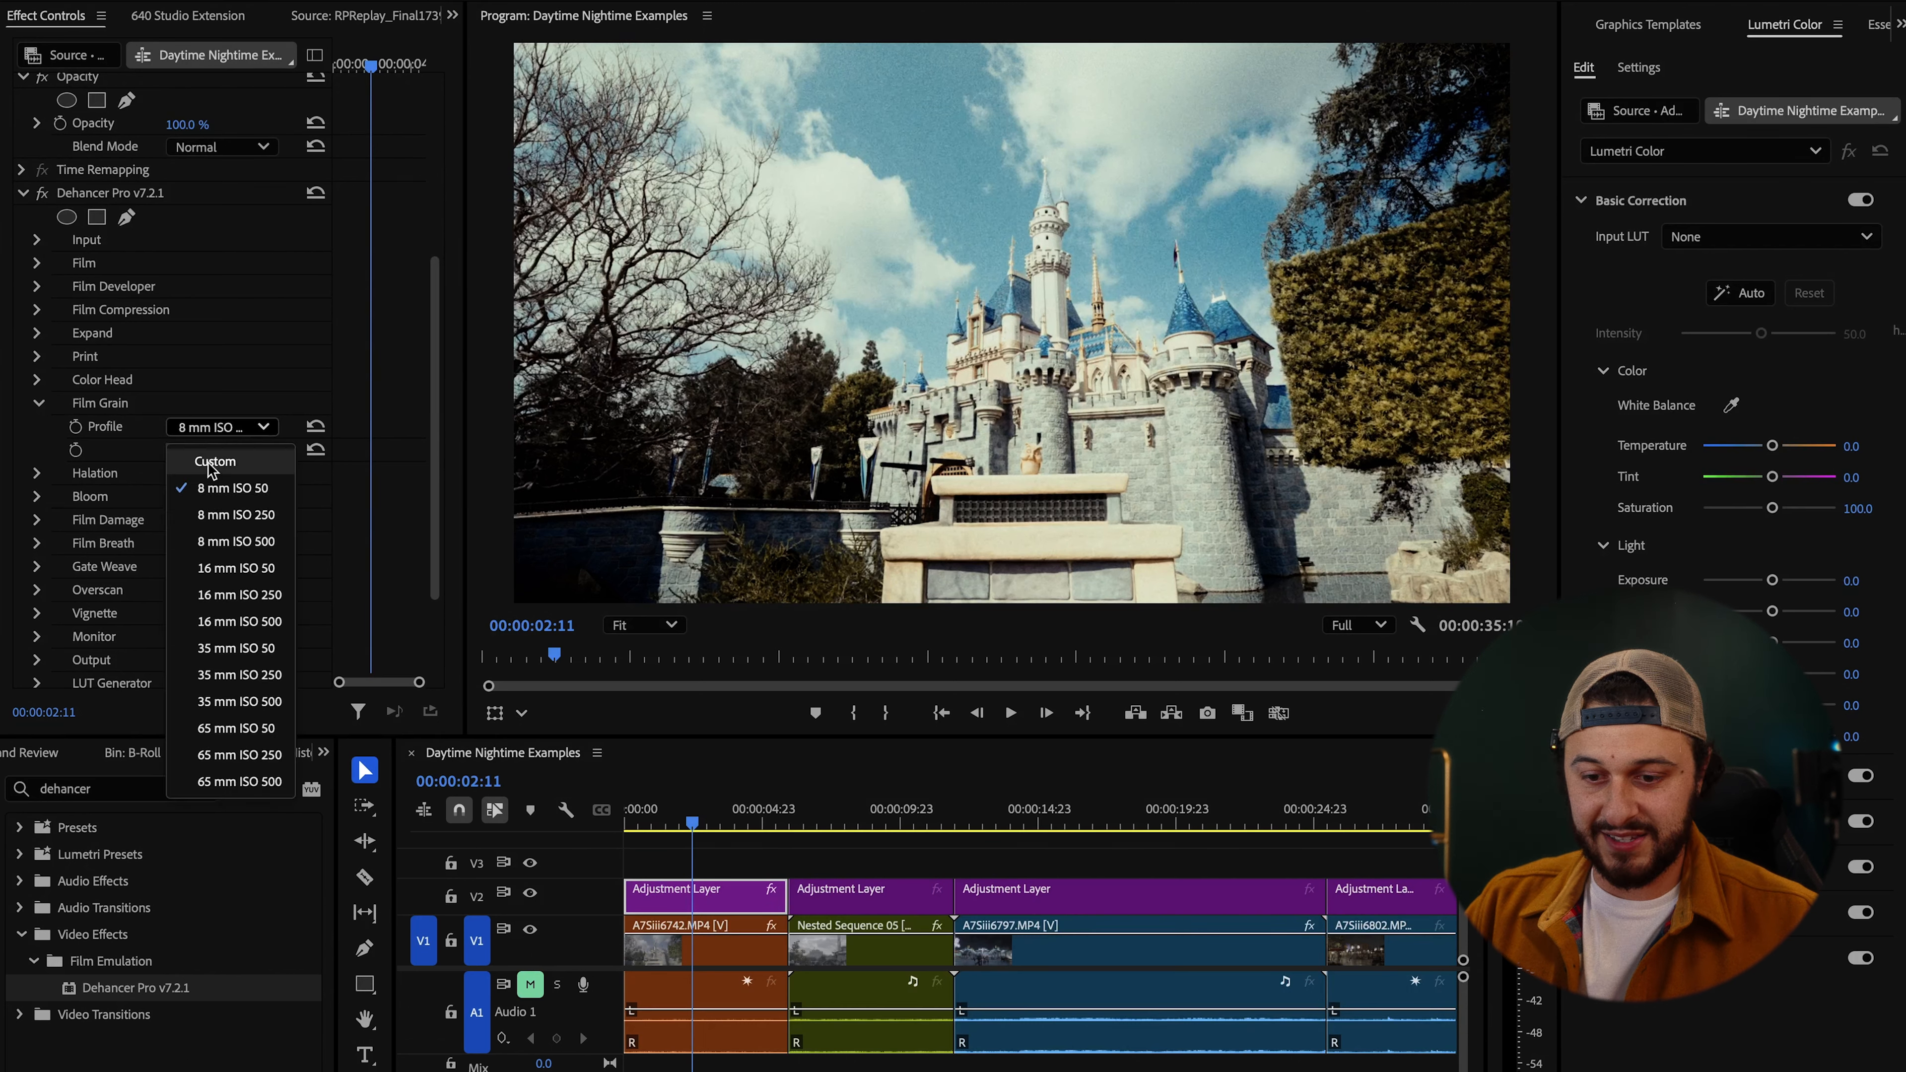
pyautogui.click(228, 568)
pyautogui.click(225, 428)
pyautogui.click(235, 728)
pyautogui.click(234, 428)
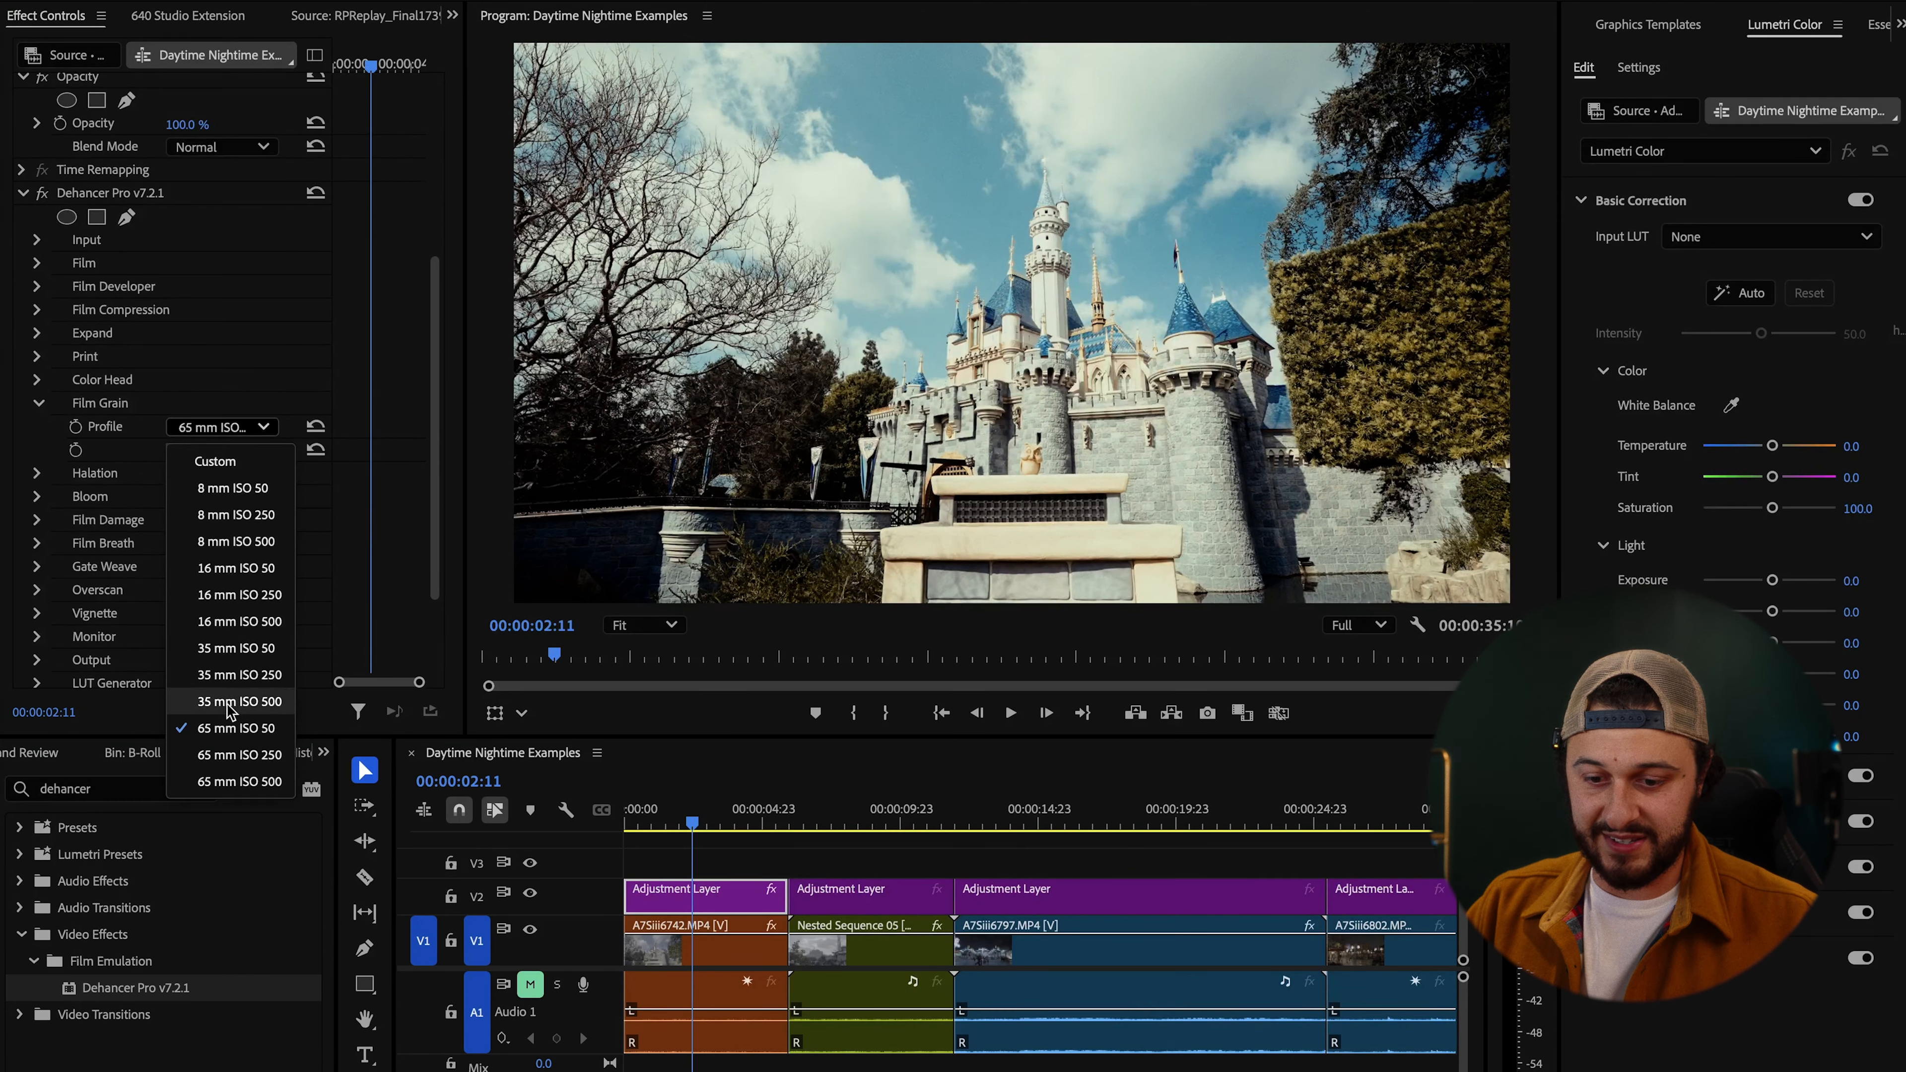
pyautogui.click(235, 781)
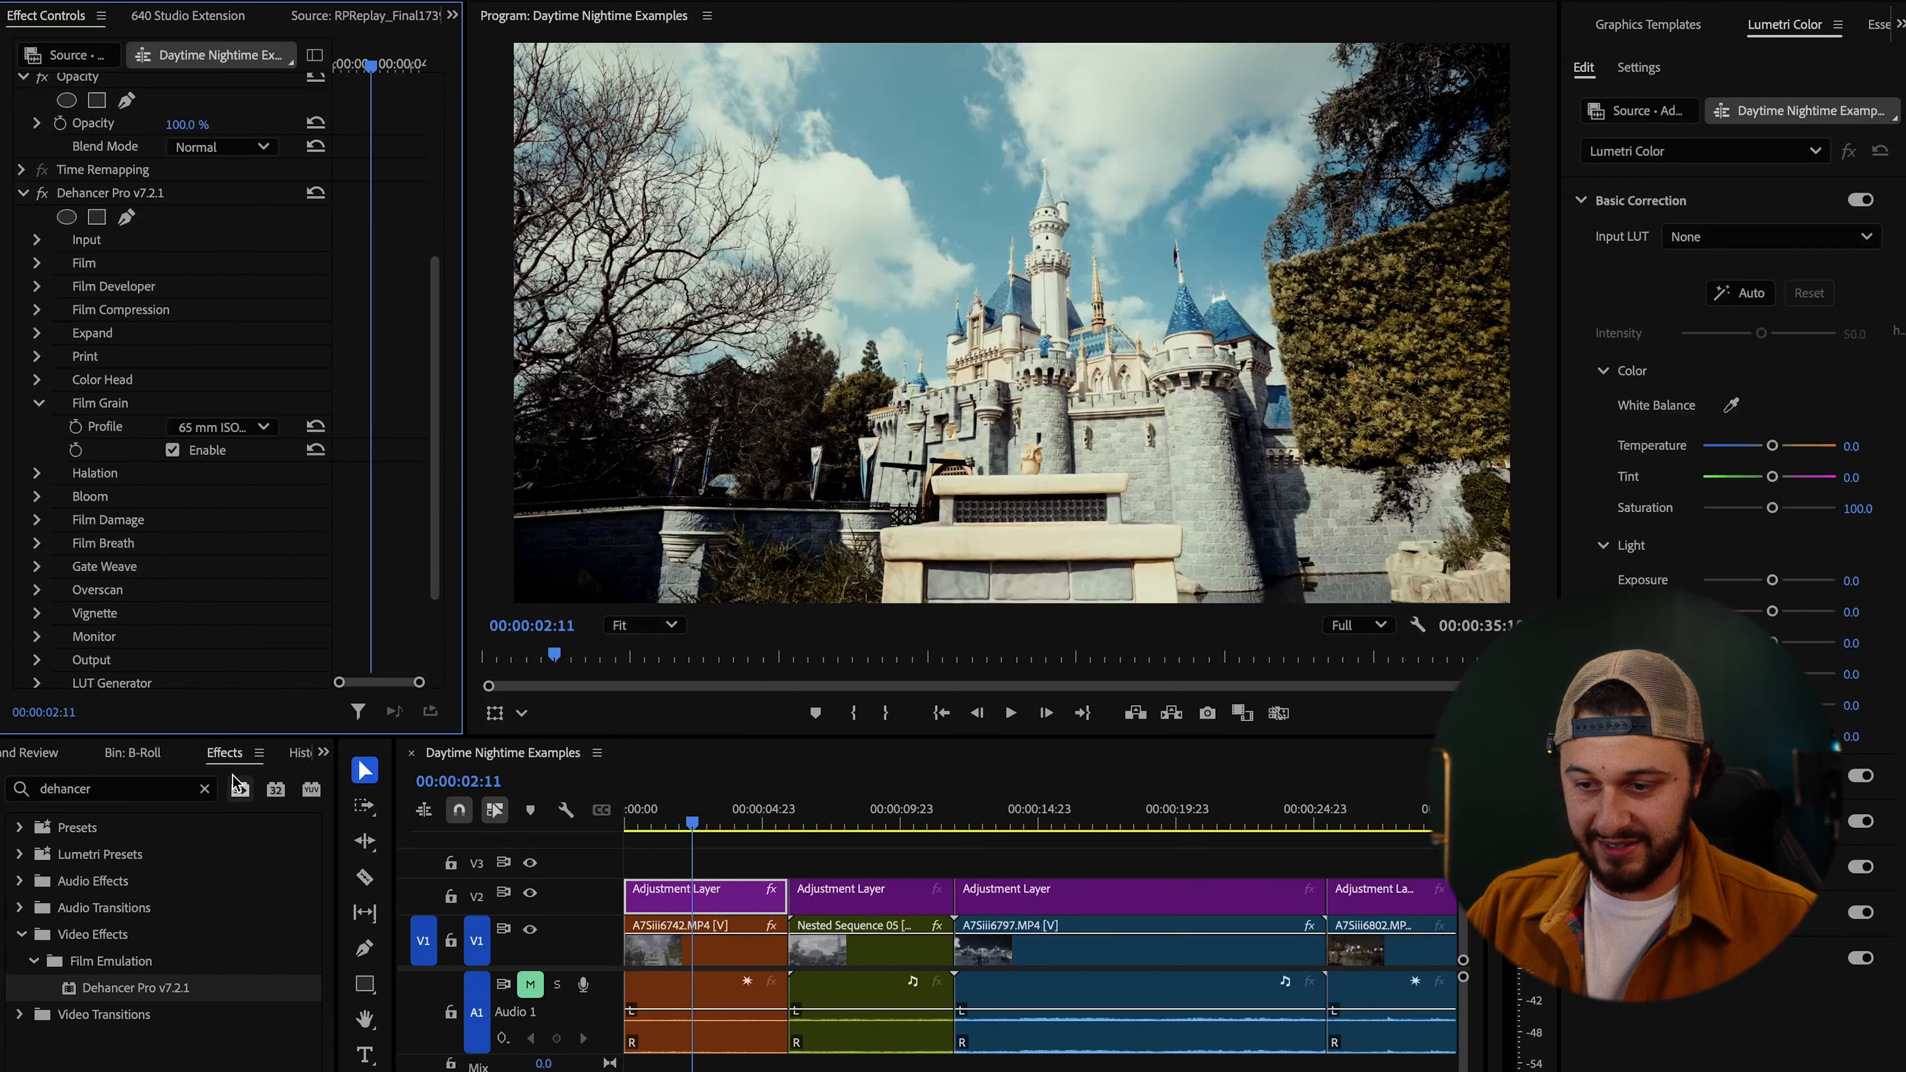
pyautogui.click(222, 427)
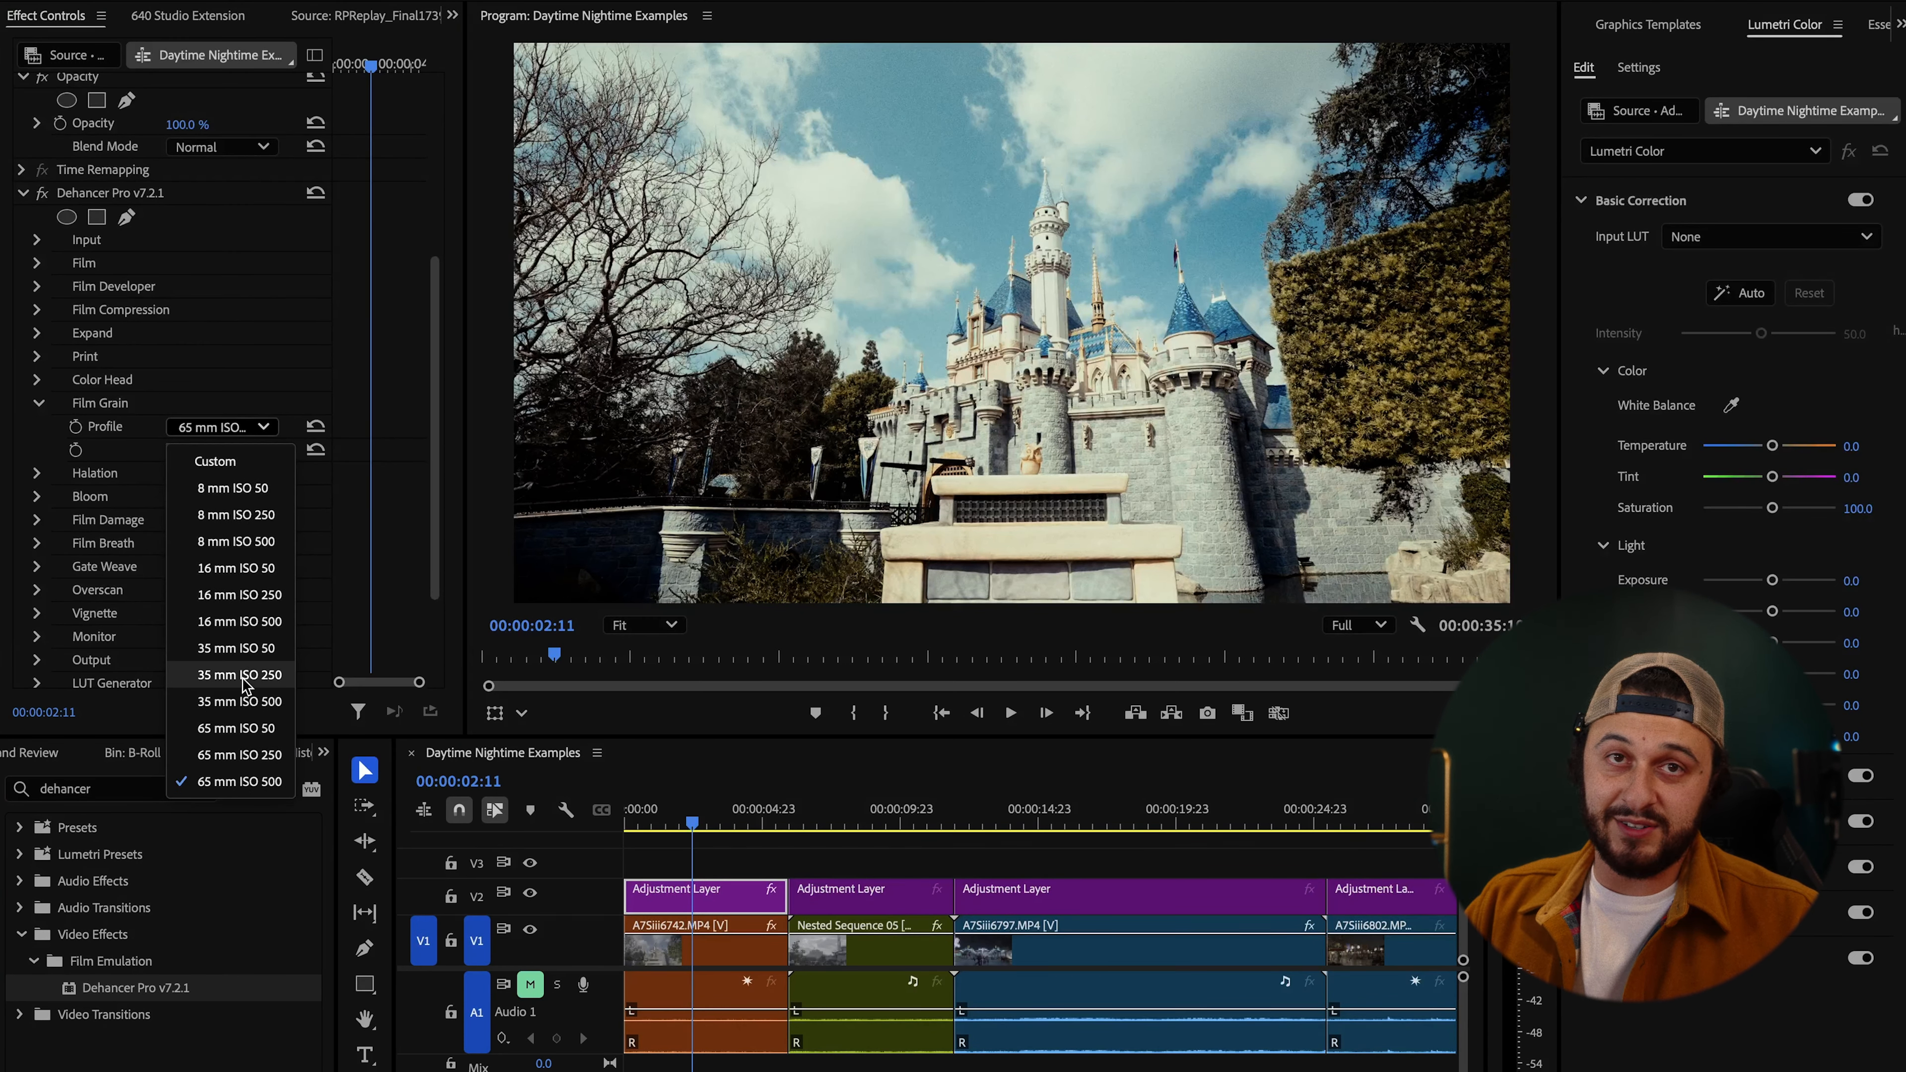
pyautogui.click(243, 675)
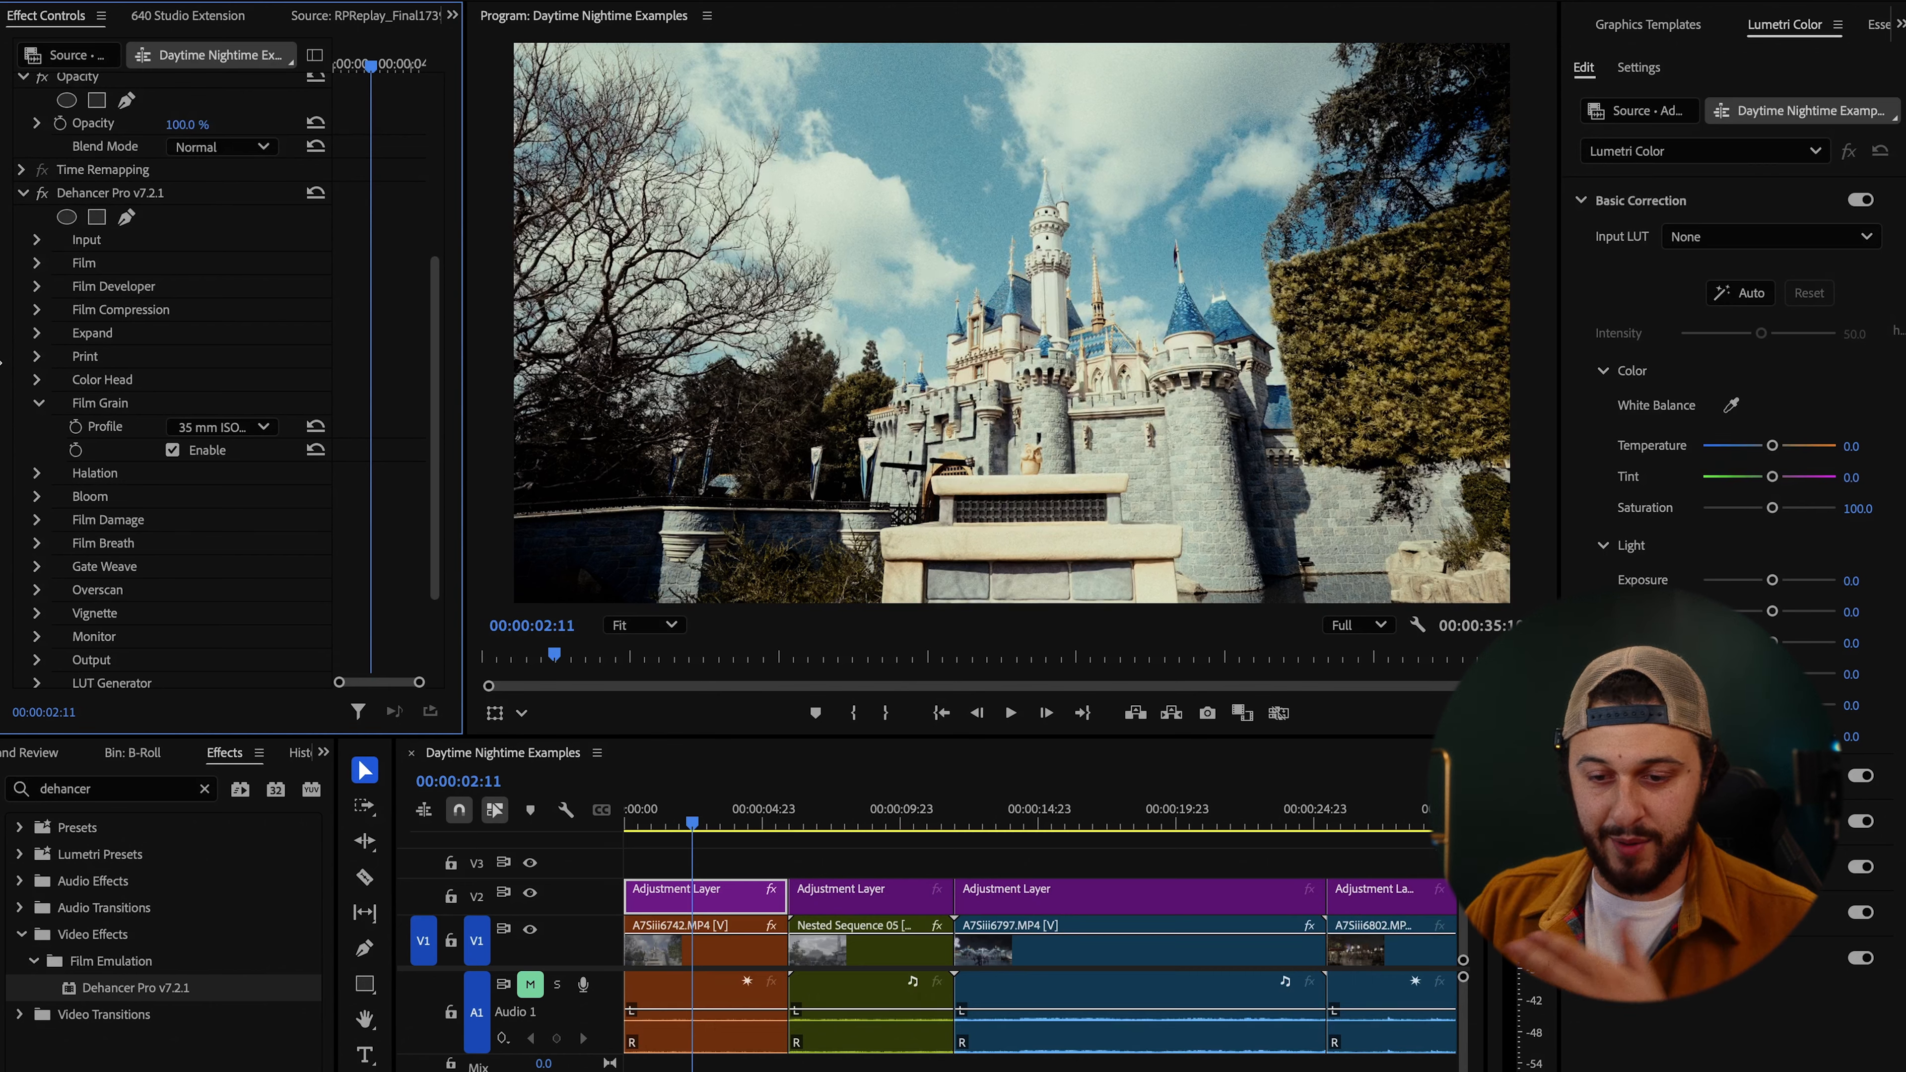
pyautogui.click(39, 403)
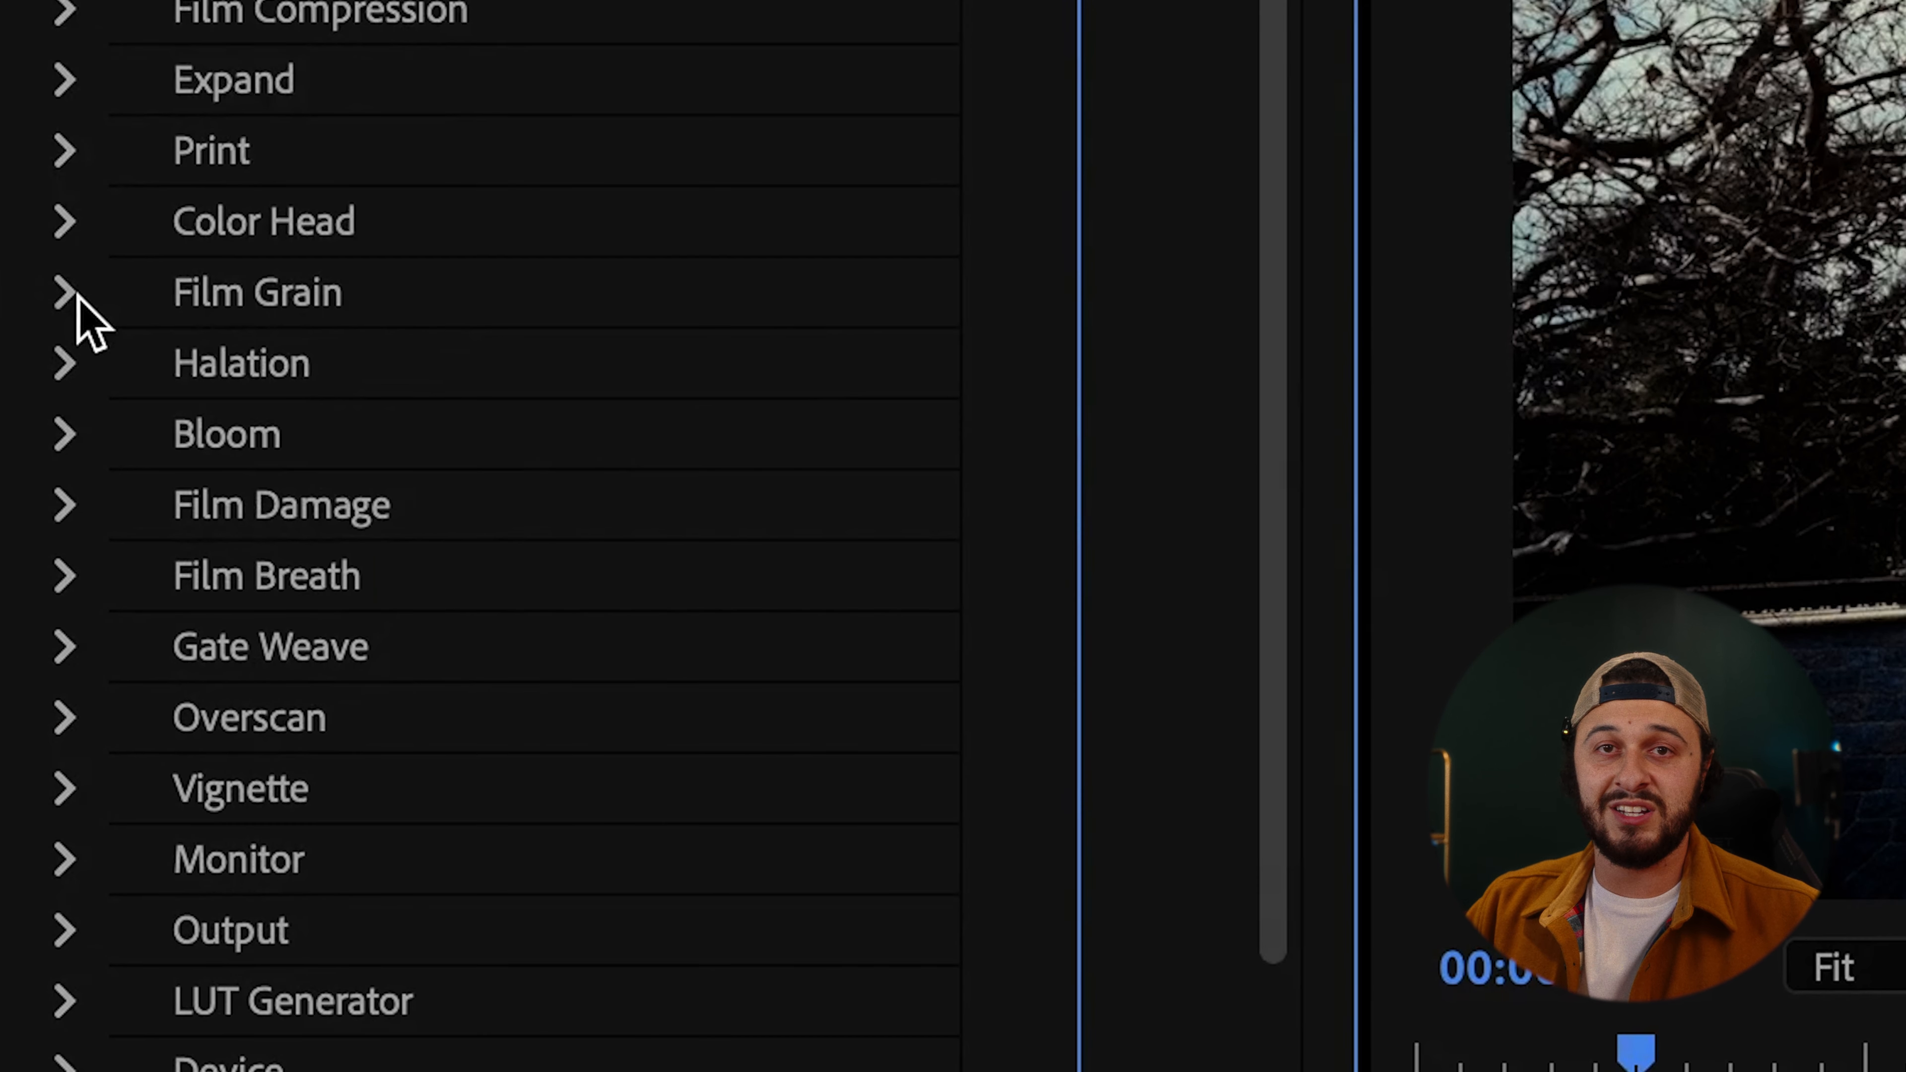
# Enable Halation with its 35 mm profile and compare the castle image with the effect off and on.
pyautogui.click(64, 364)
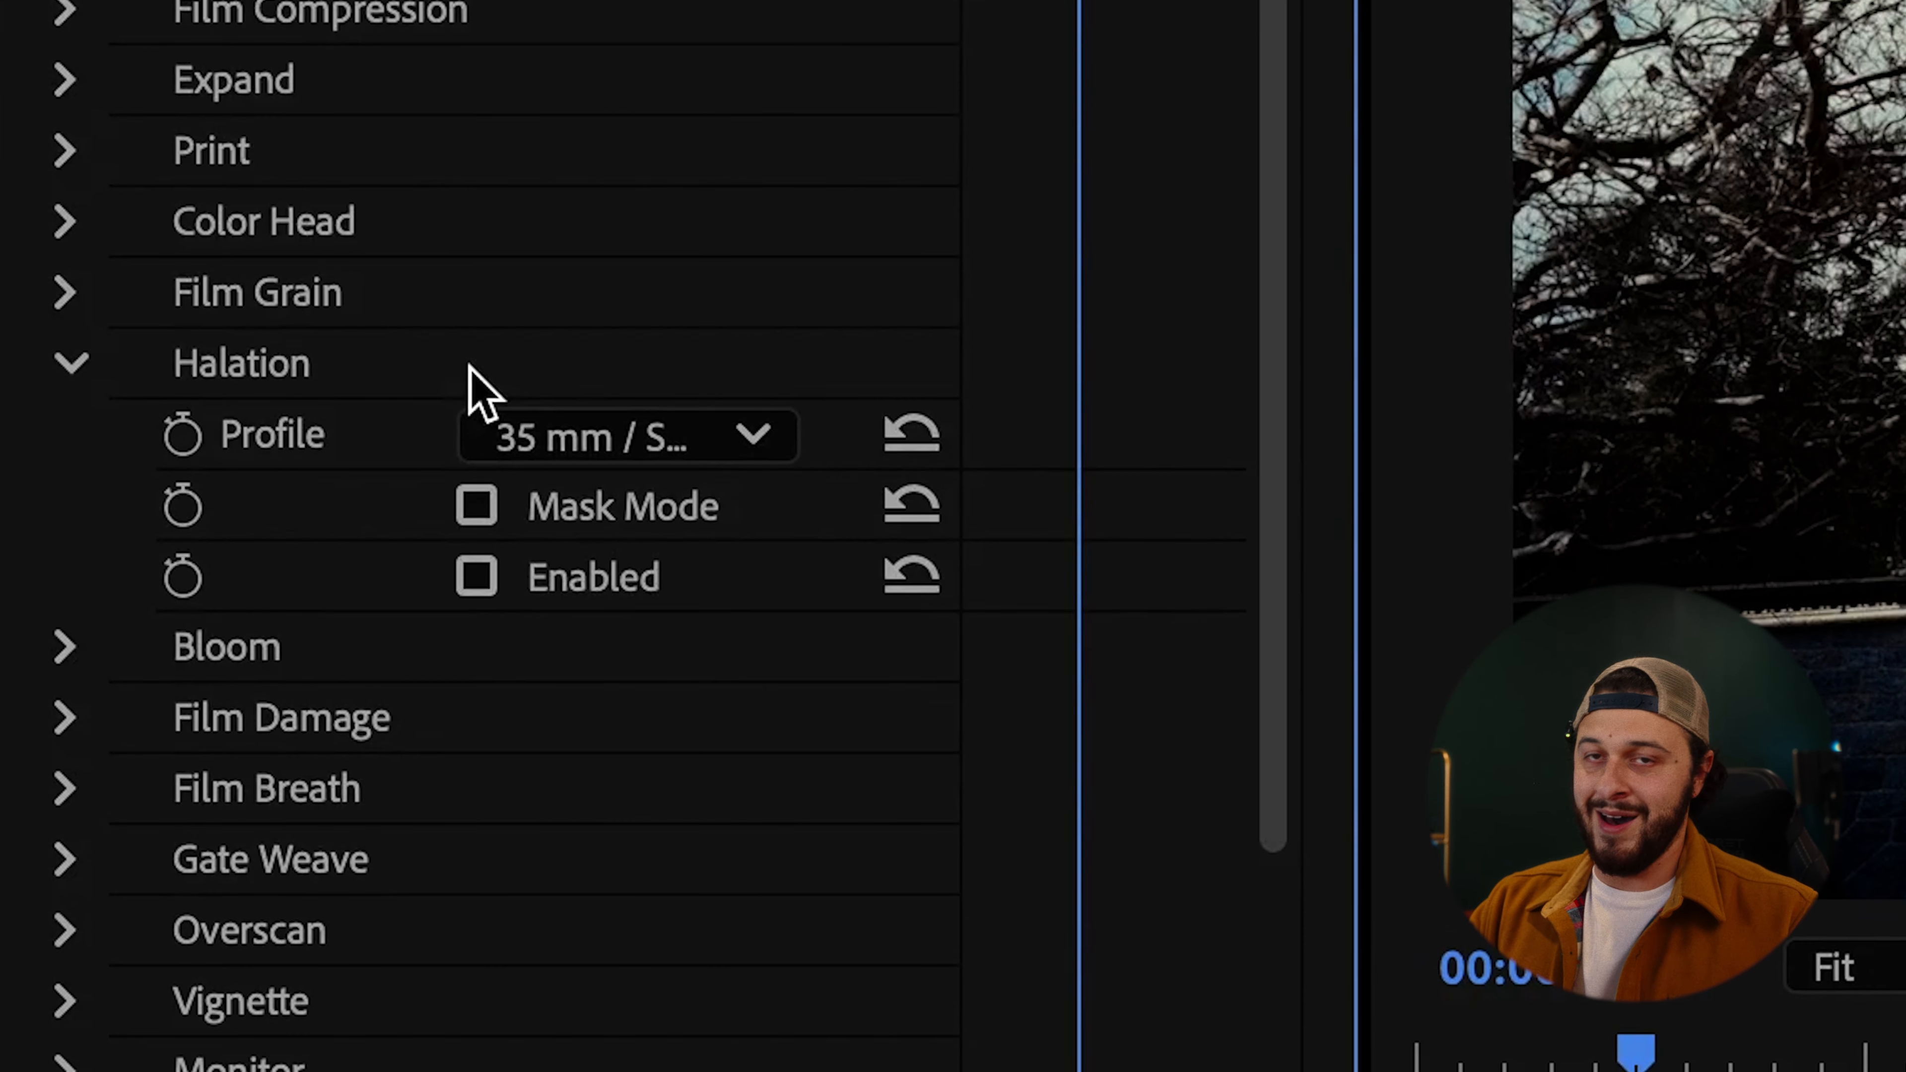
pyautogui.click(476, 578)
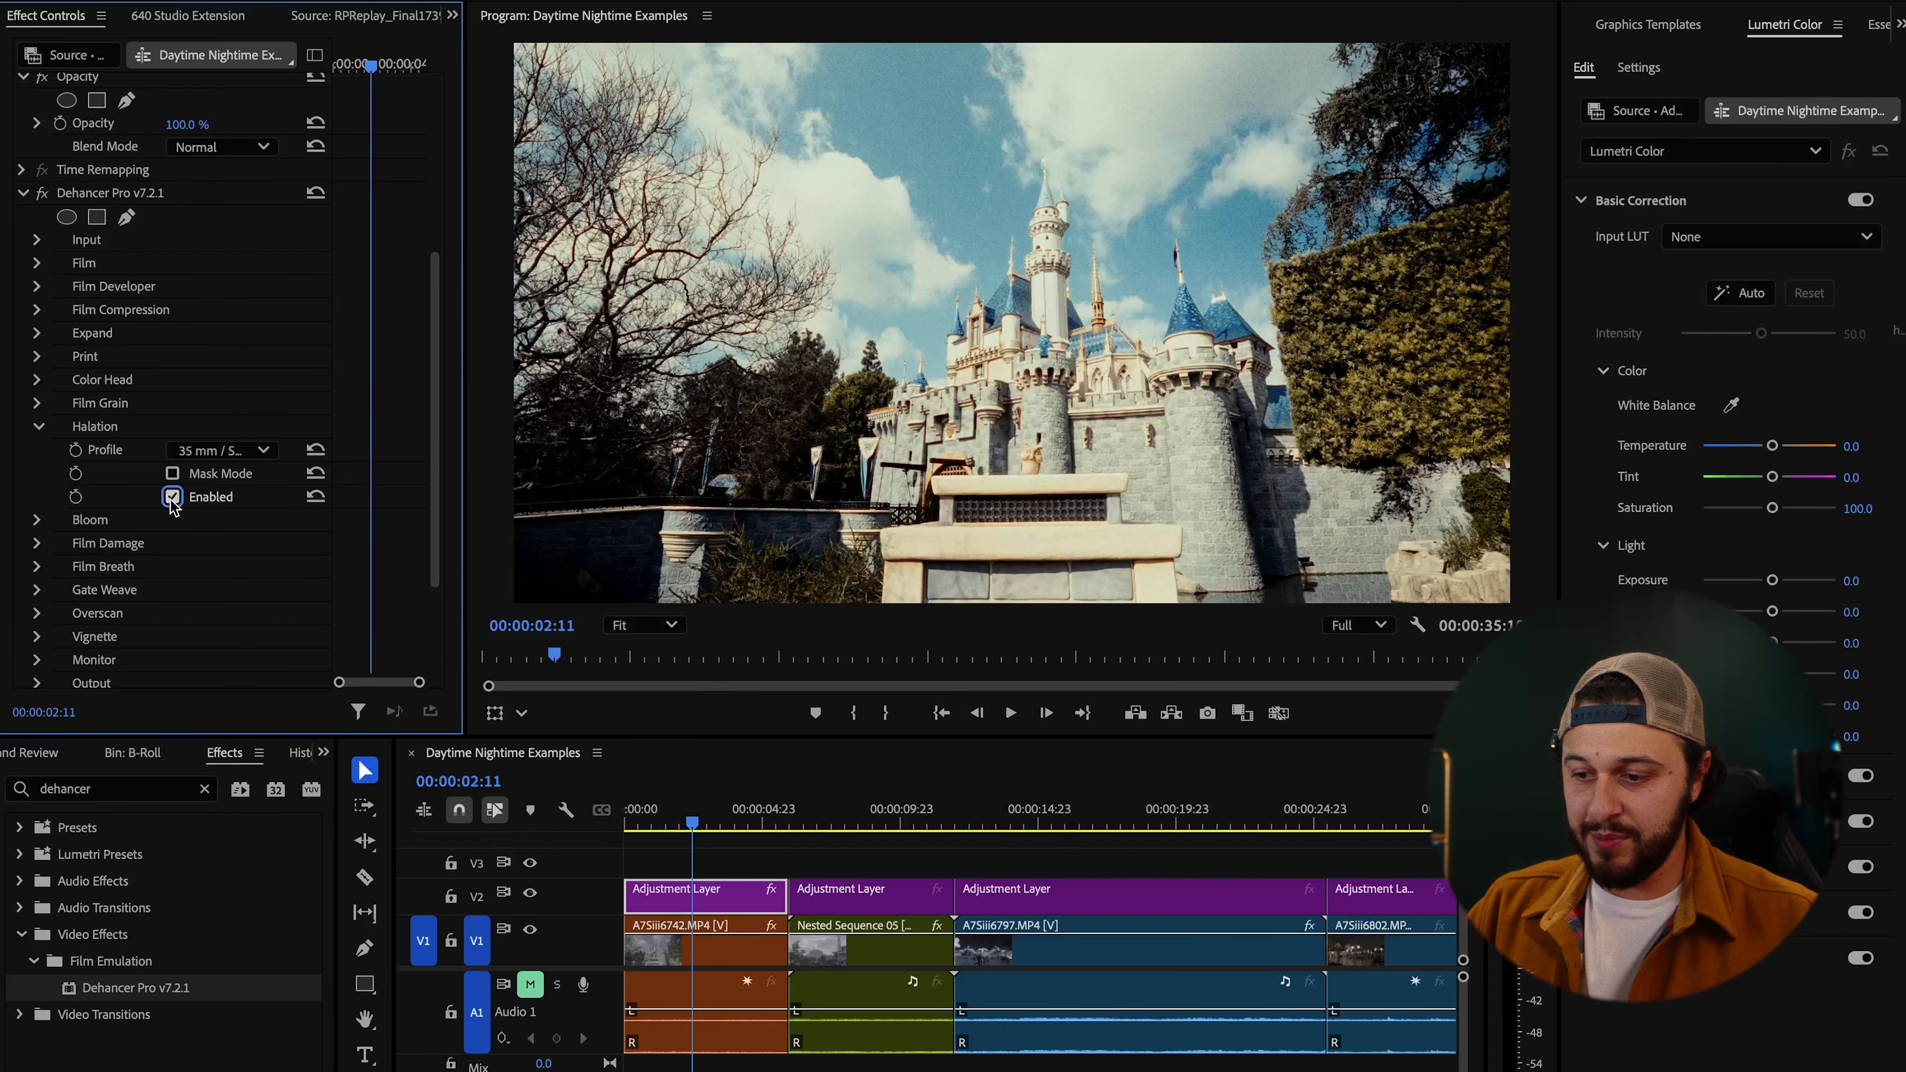
pyautogui.click(171, 499)
pyautogui.click(171, 499)
# Inspect the halation on the castle close up, return the preview to Fit and turn Halation off.
pyautogui.scroll(2, 1029, 402)
pyautogui.scroll(1, 1028, 401)
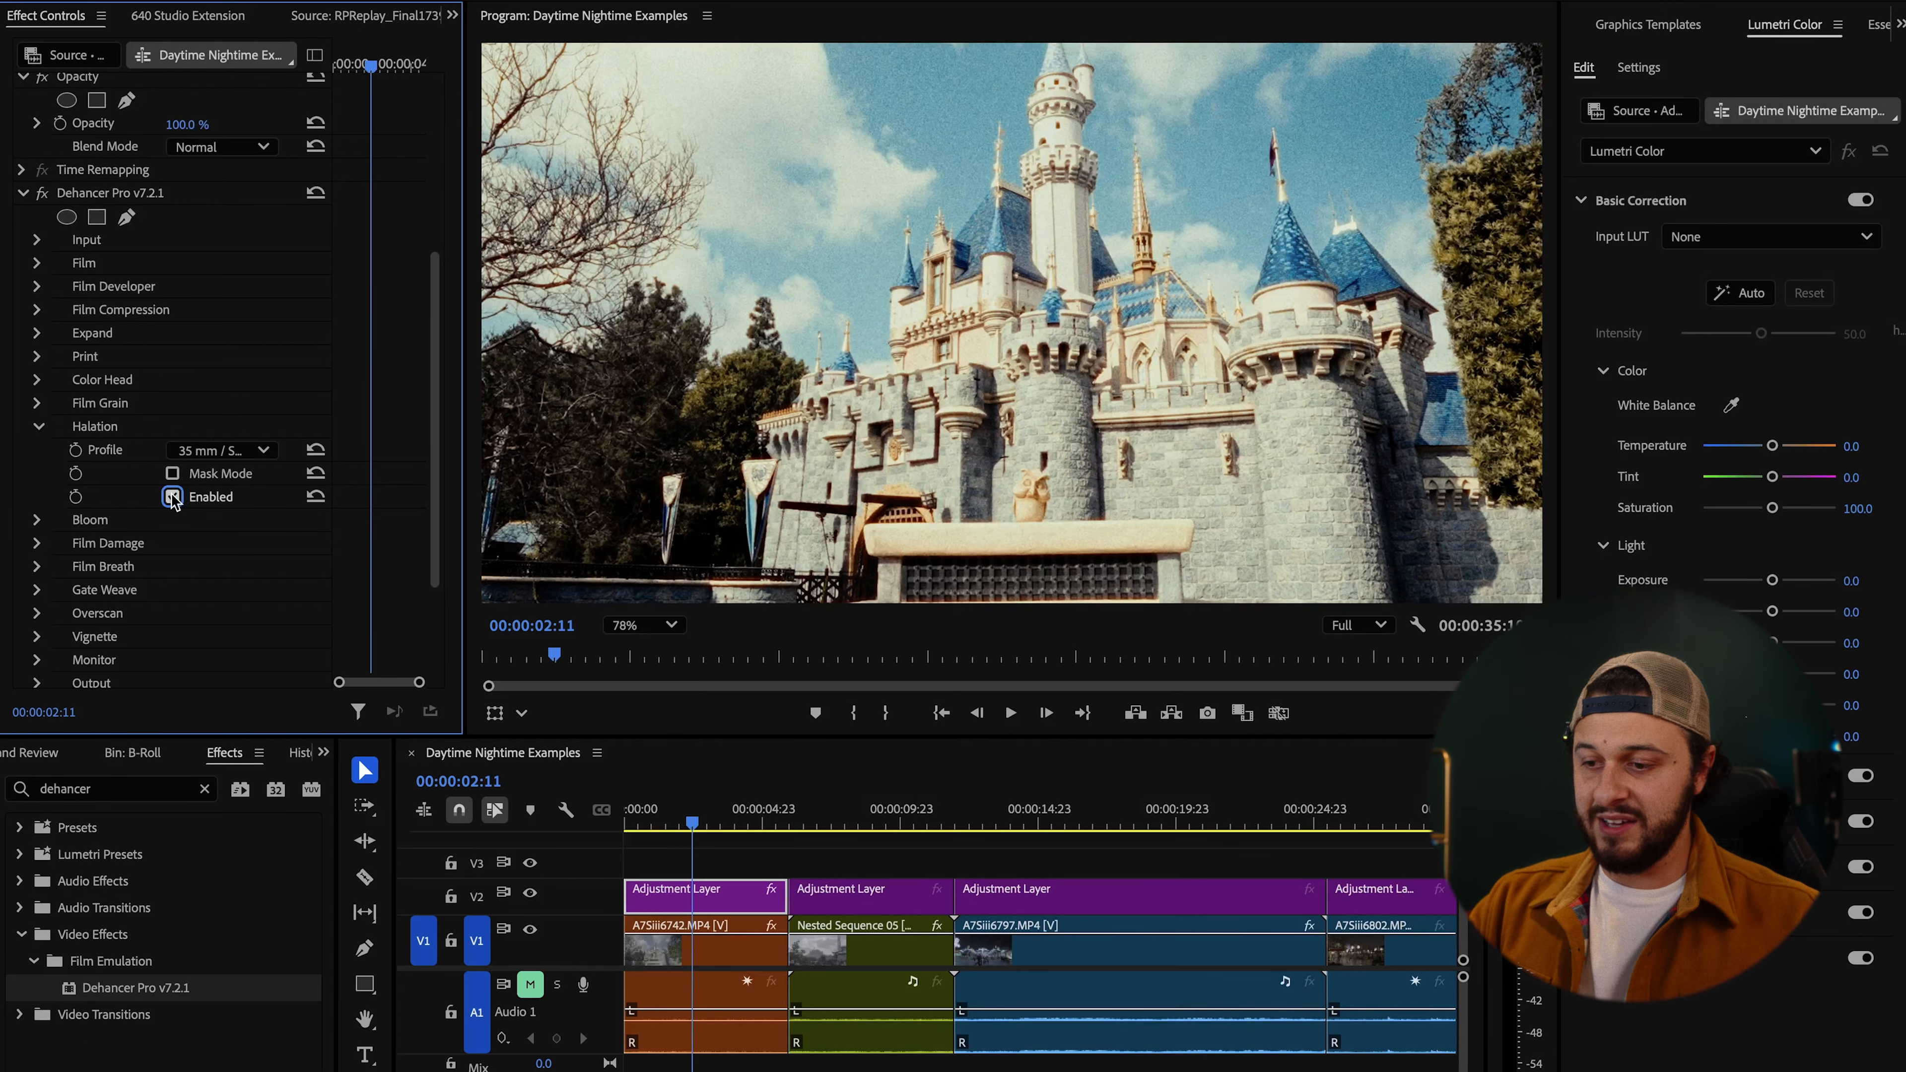
pyautogui.click(666, 628)
pyautogui.click(657, 659)
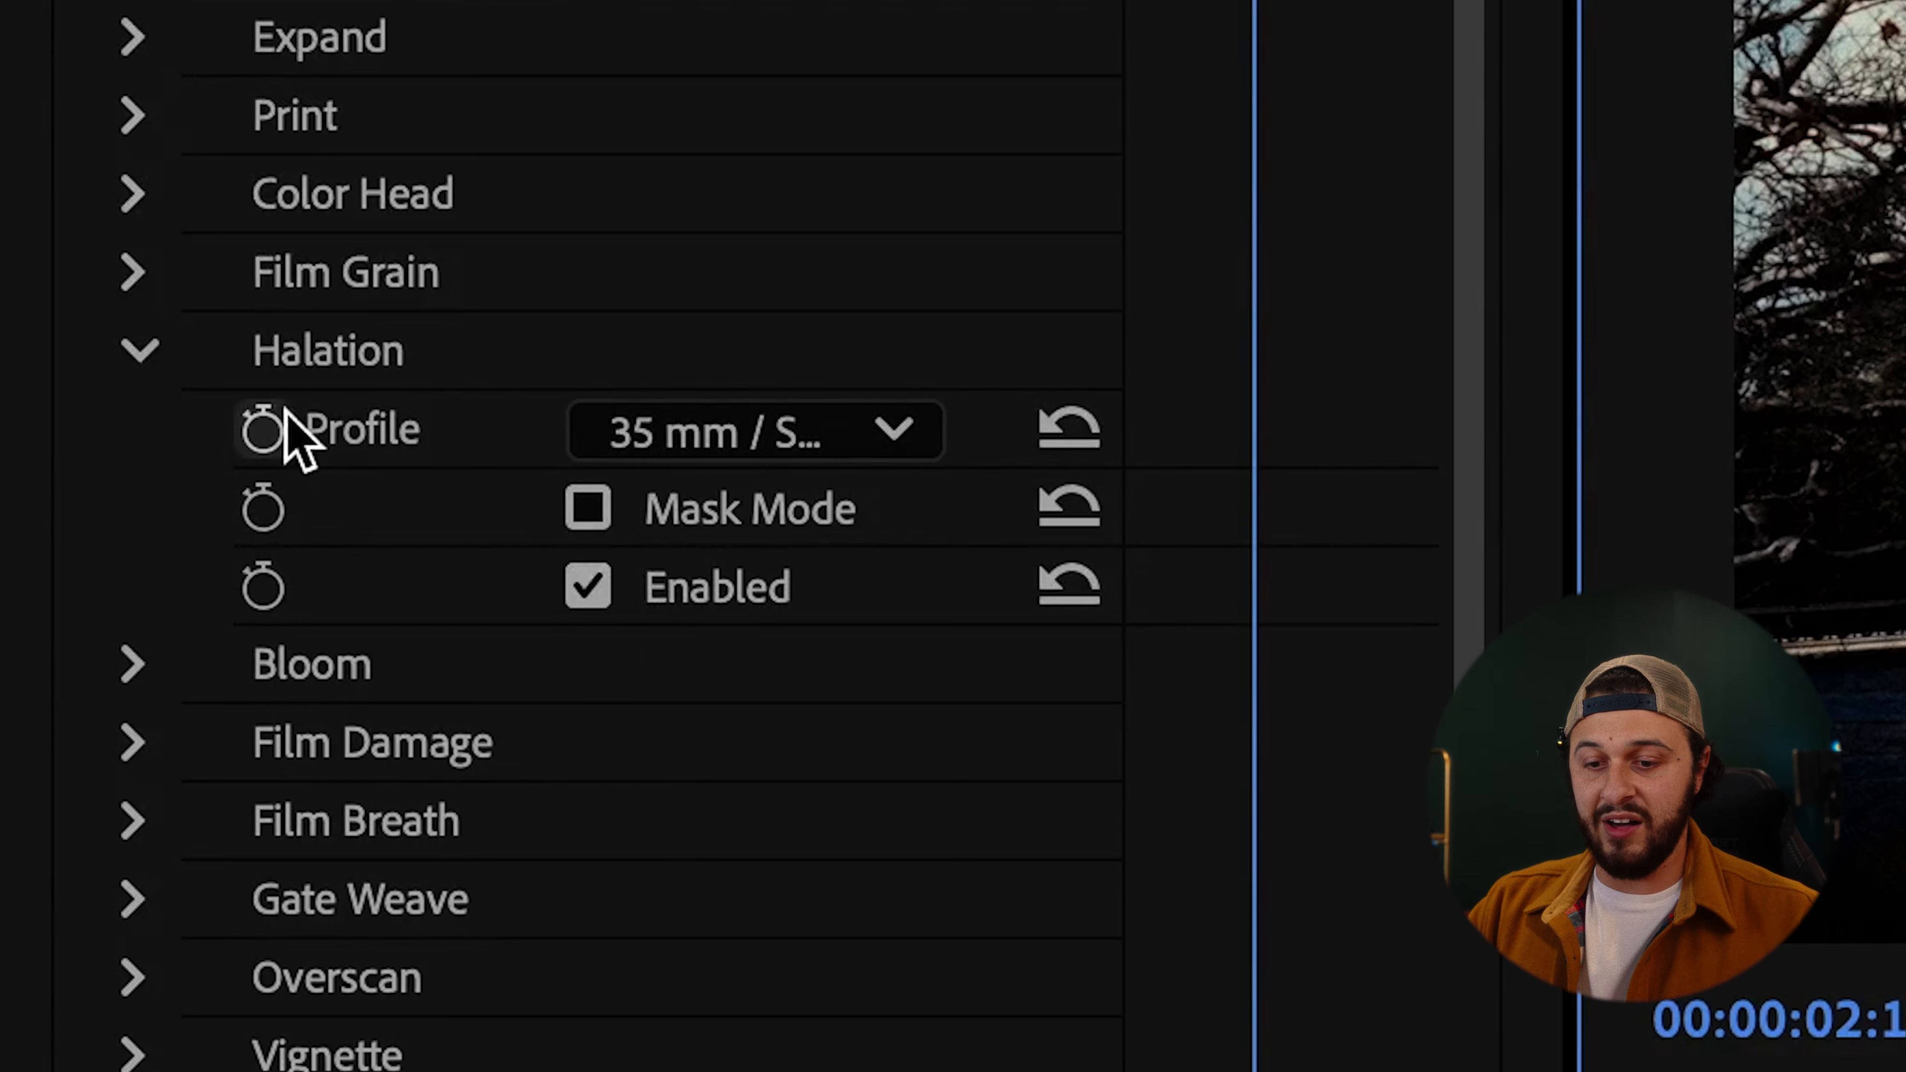
pyautogui.click(590, 587)
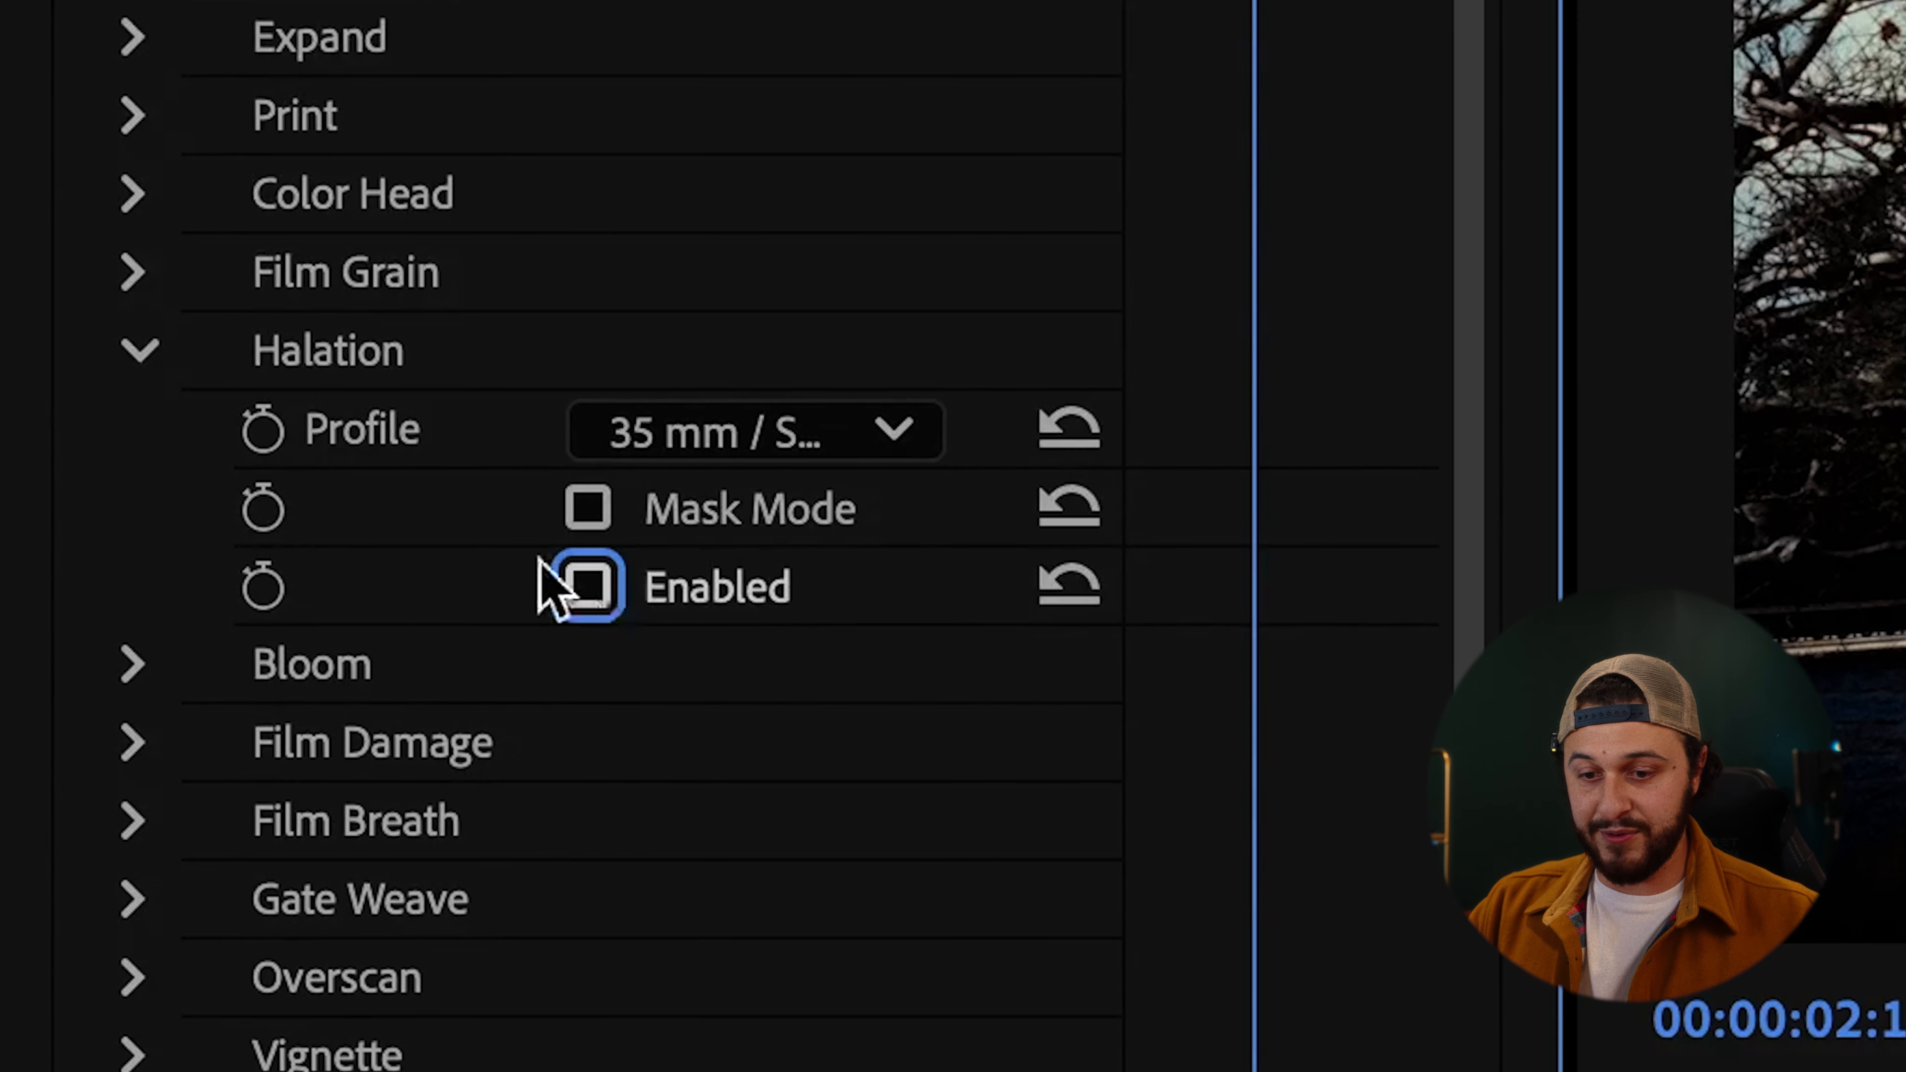
# Collapse Halation and enable Bloom with its 35 mm / Super 35 profile on the castle clip.
pyautogui.click(137, 351)
pyautogui.click(135, 433)
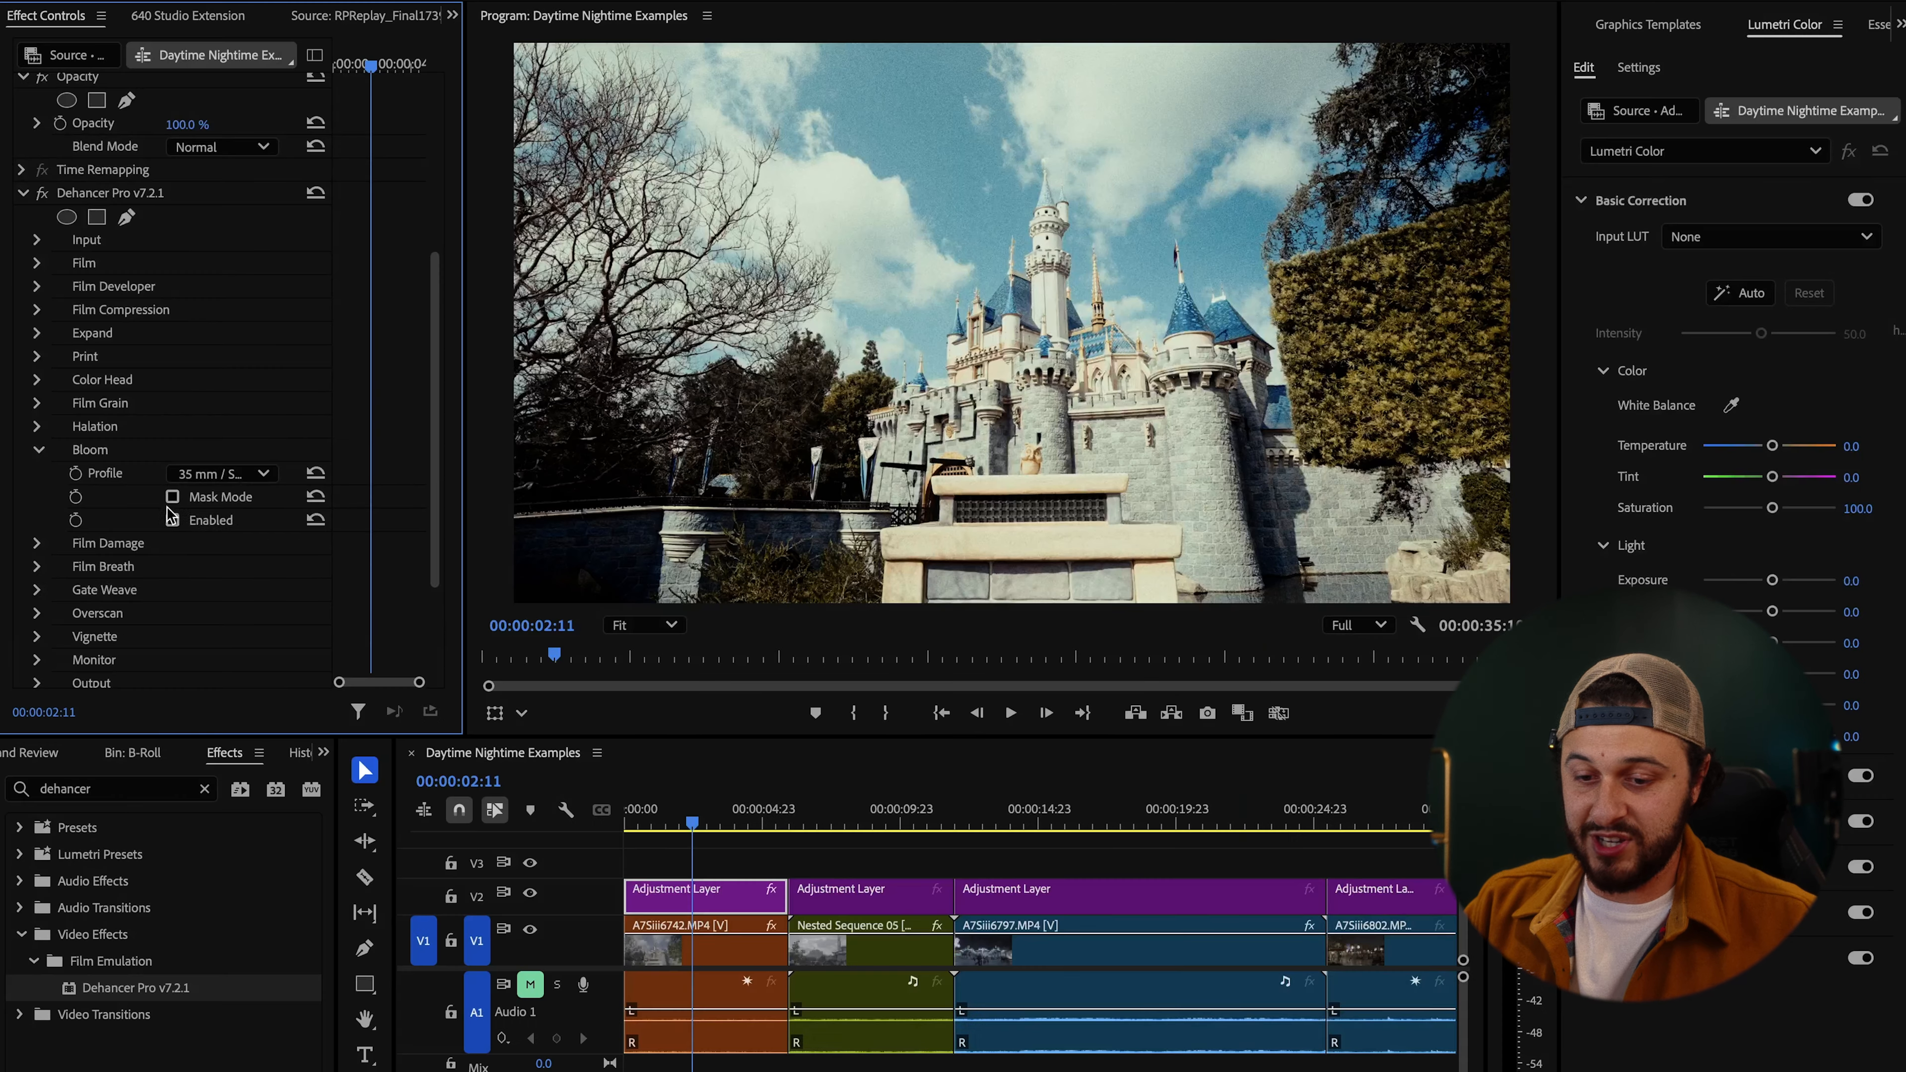
pyautogui.click(589, 668)
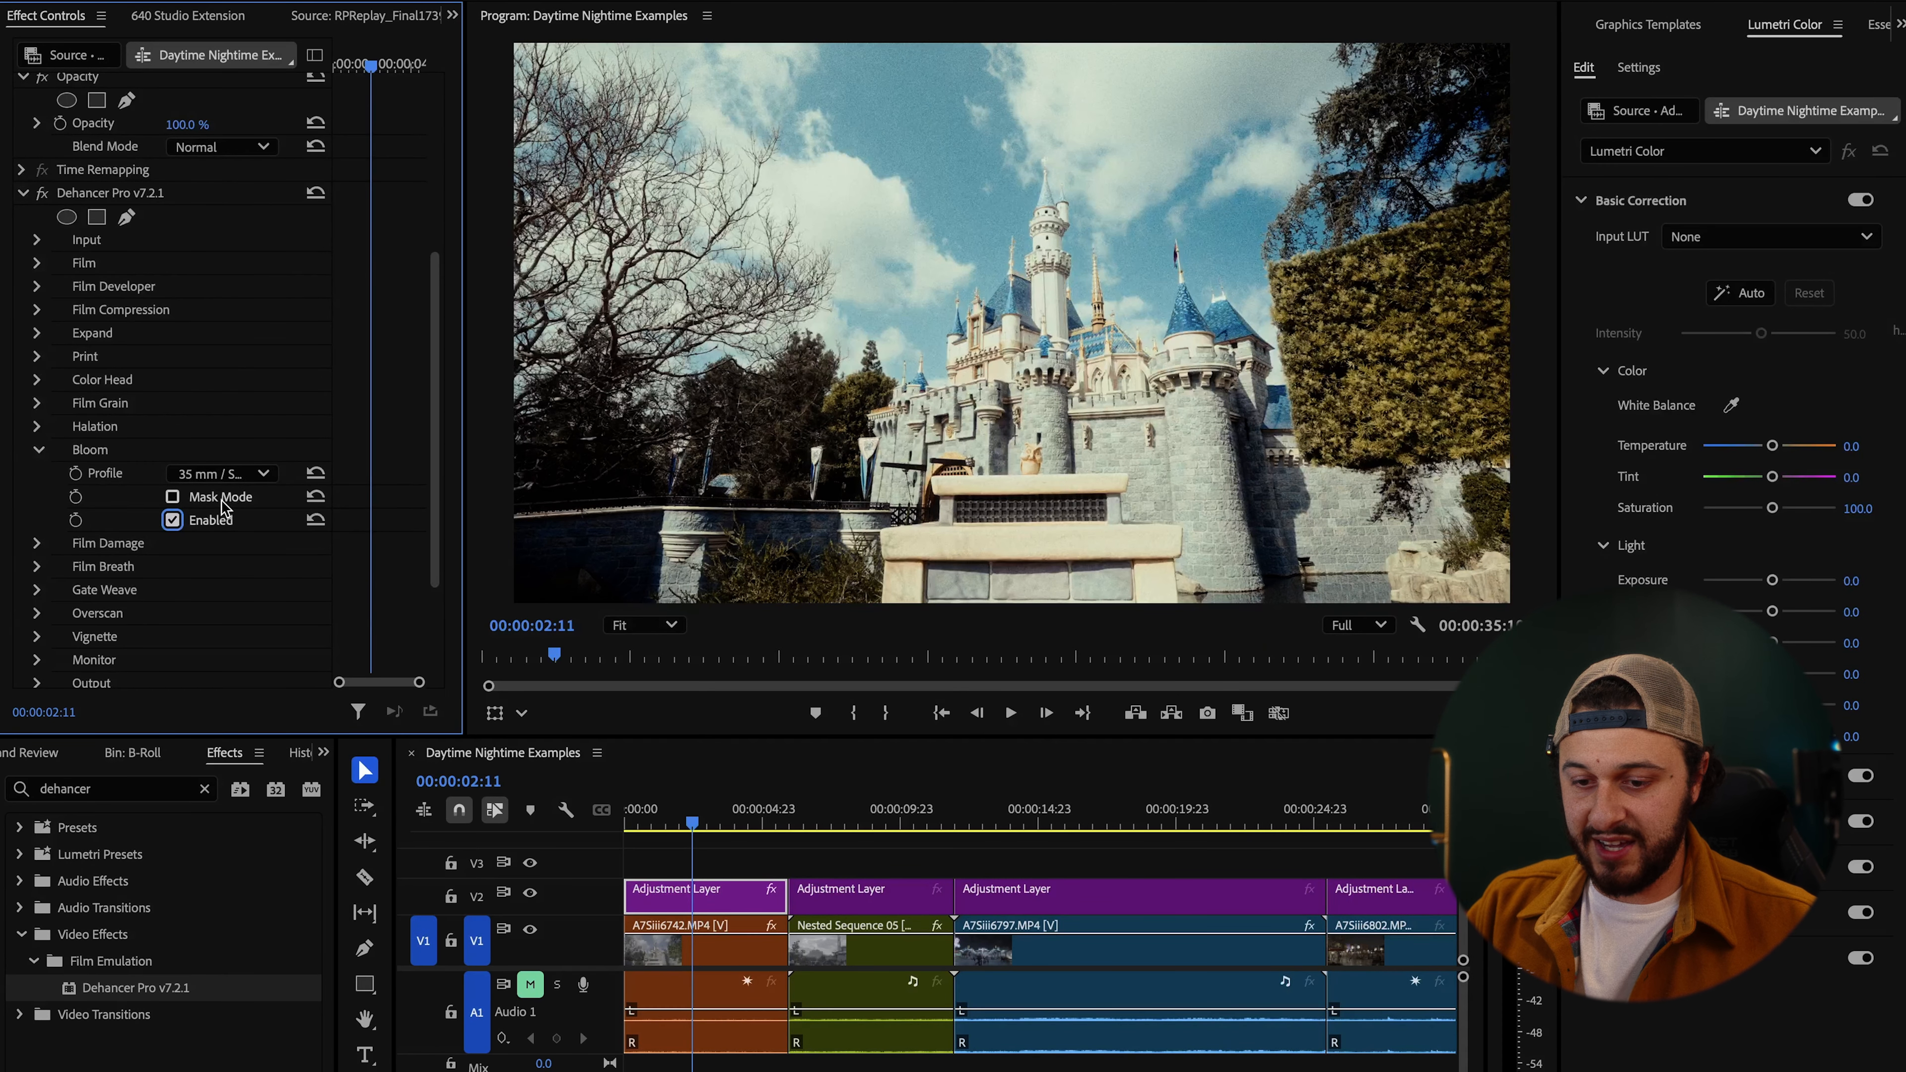
# Try the Custom Bloom profile to review its individual controls, return it to 35 mm / Super 35 and collapse the section.
pyautogui.click(261, 474)
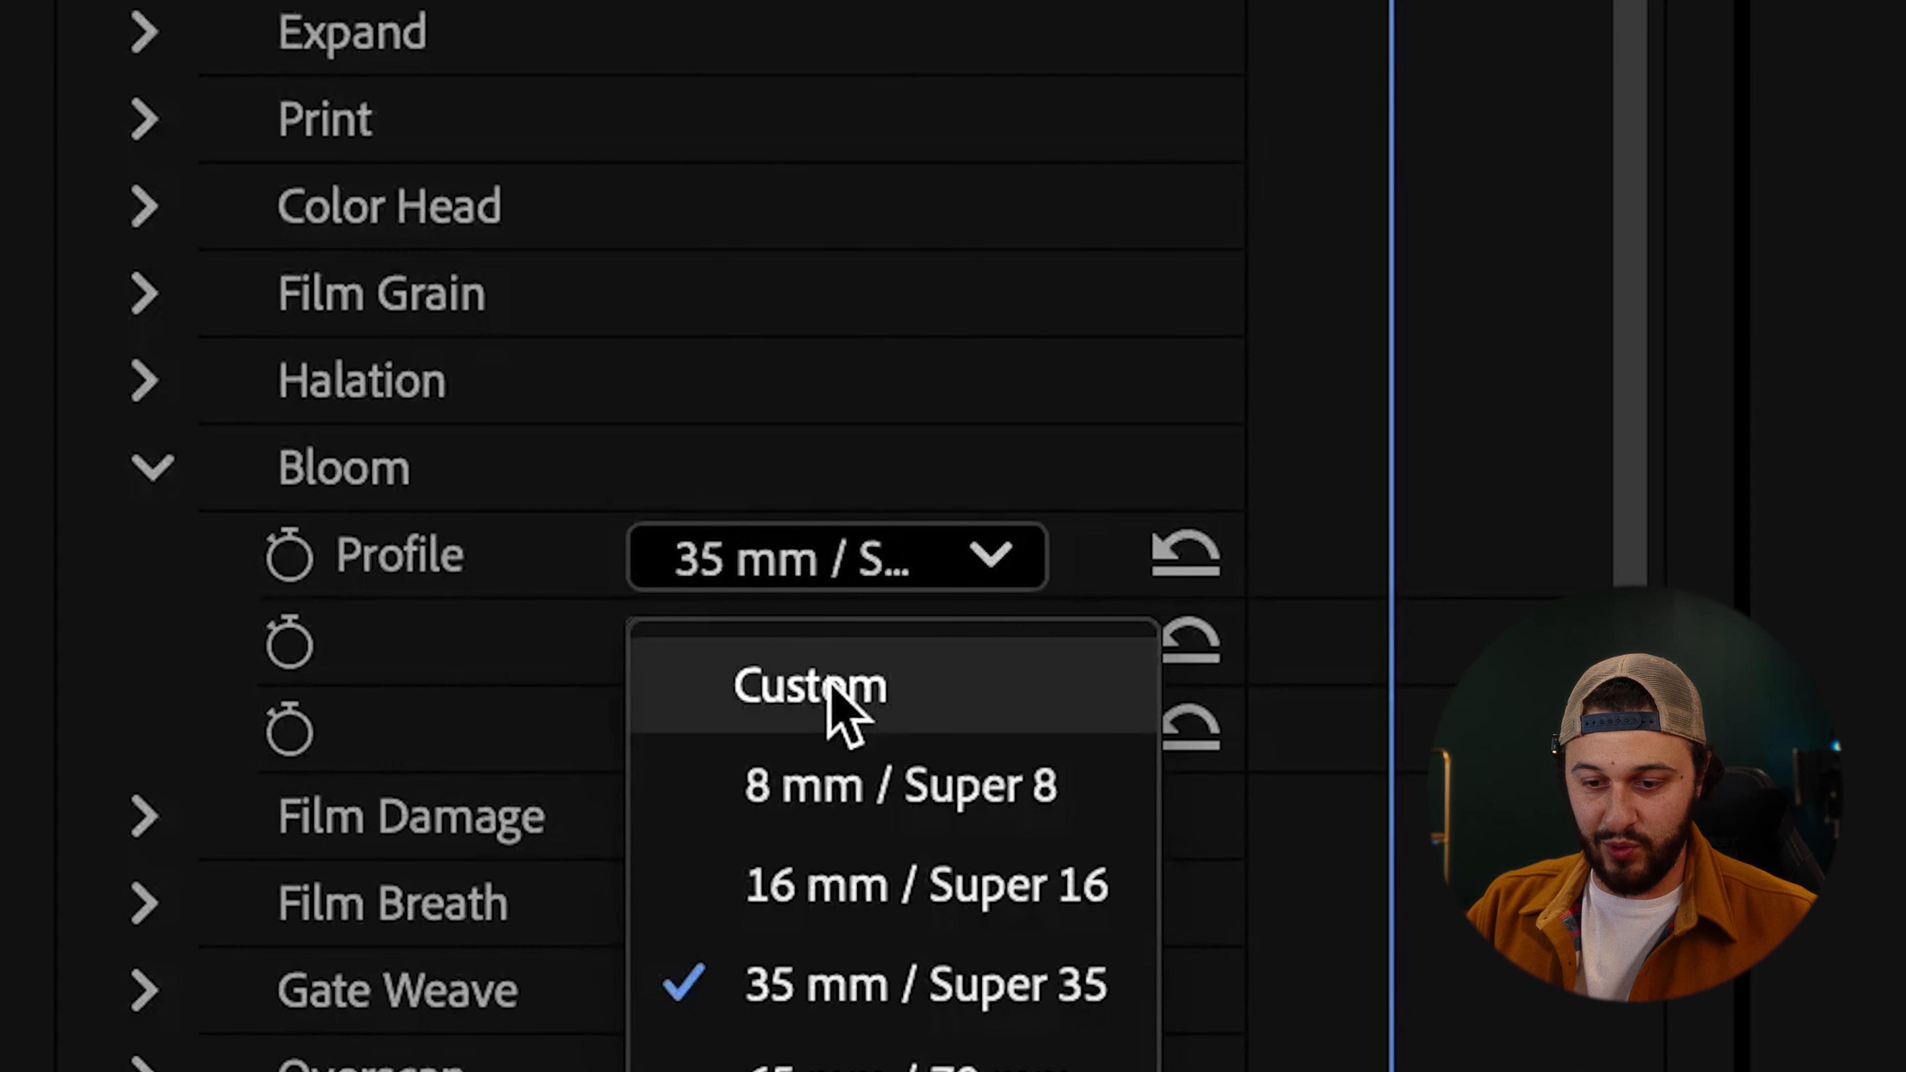
pyautogui.click(830, 683)
pyautogui.scroll(-5, 827, 709)
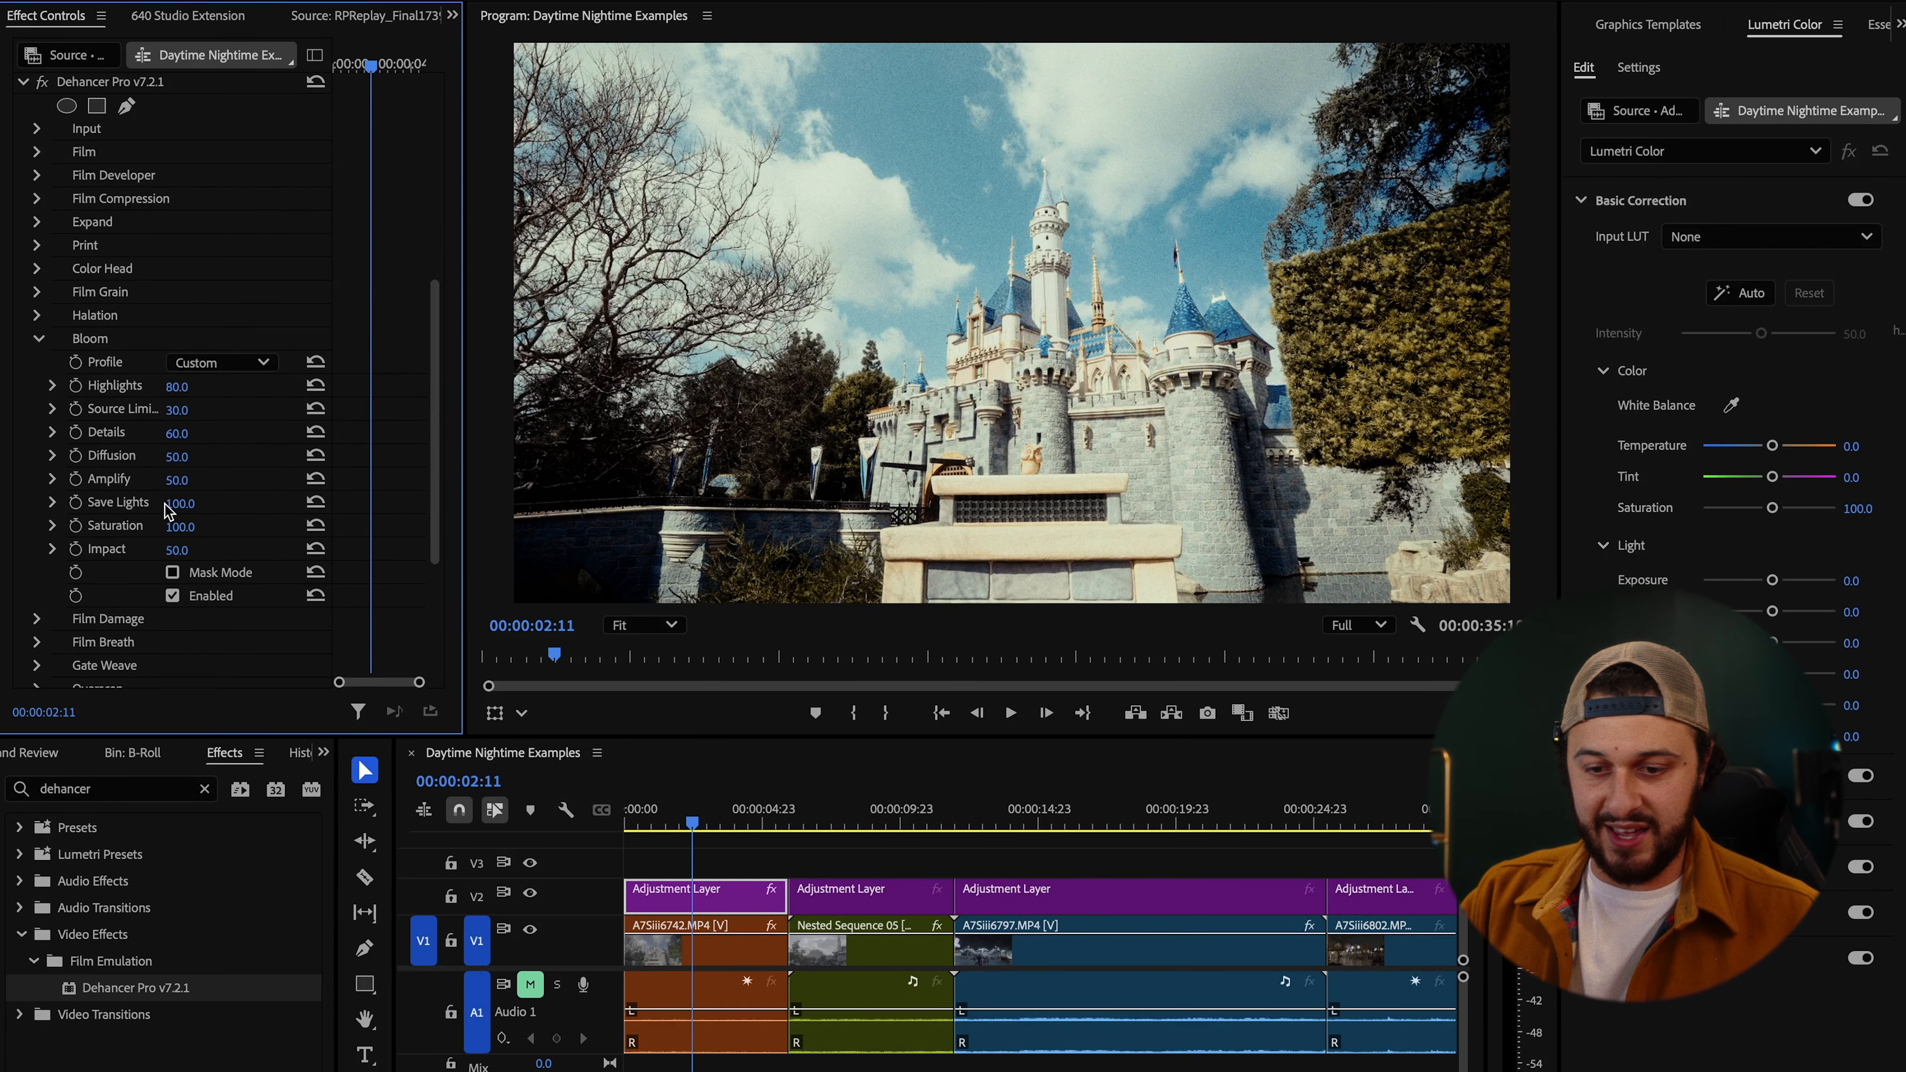
pyautogui.click(216, 365)
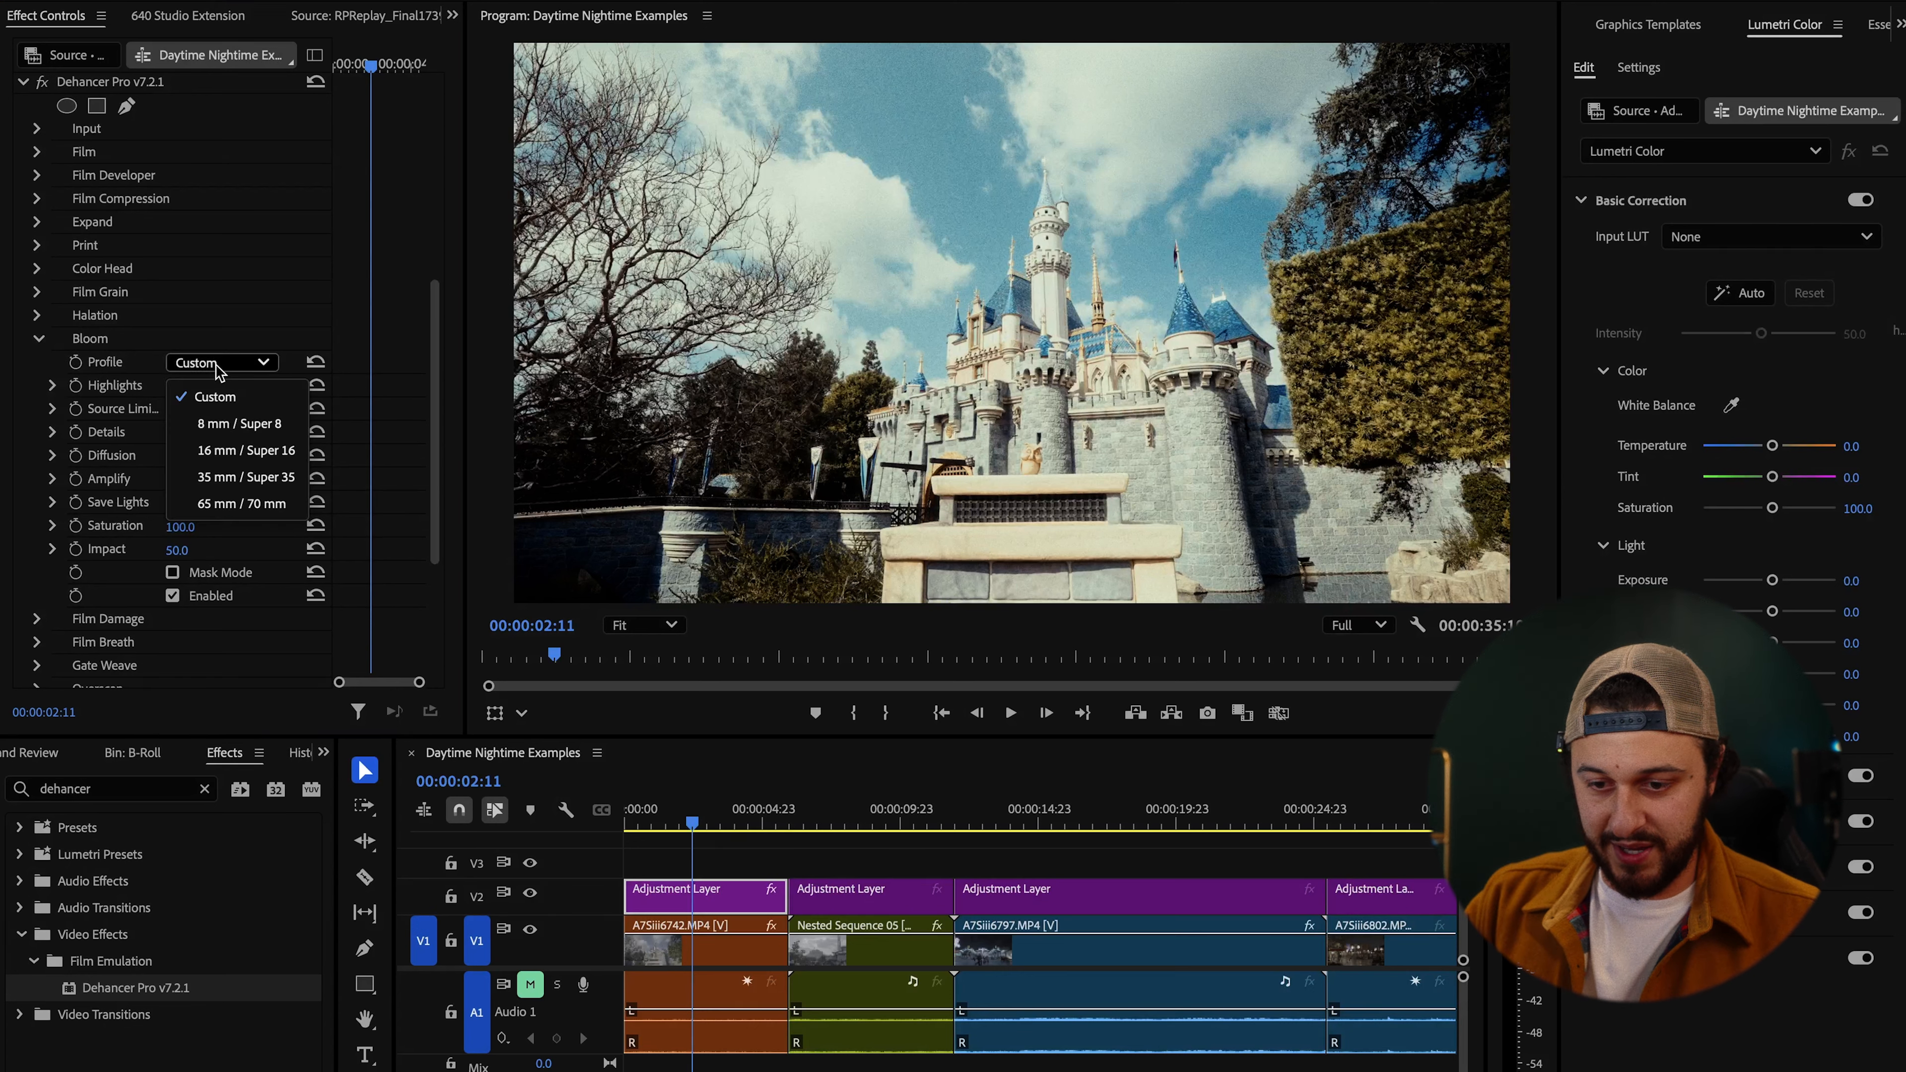
pyautogui.click(240, 477)
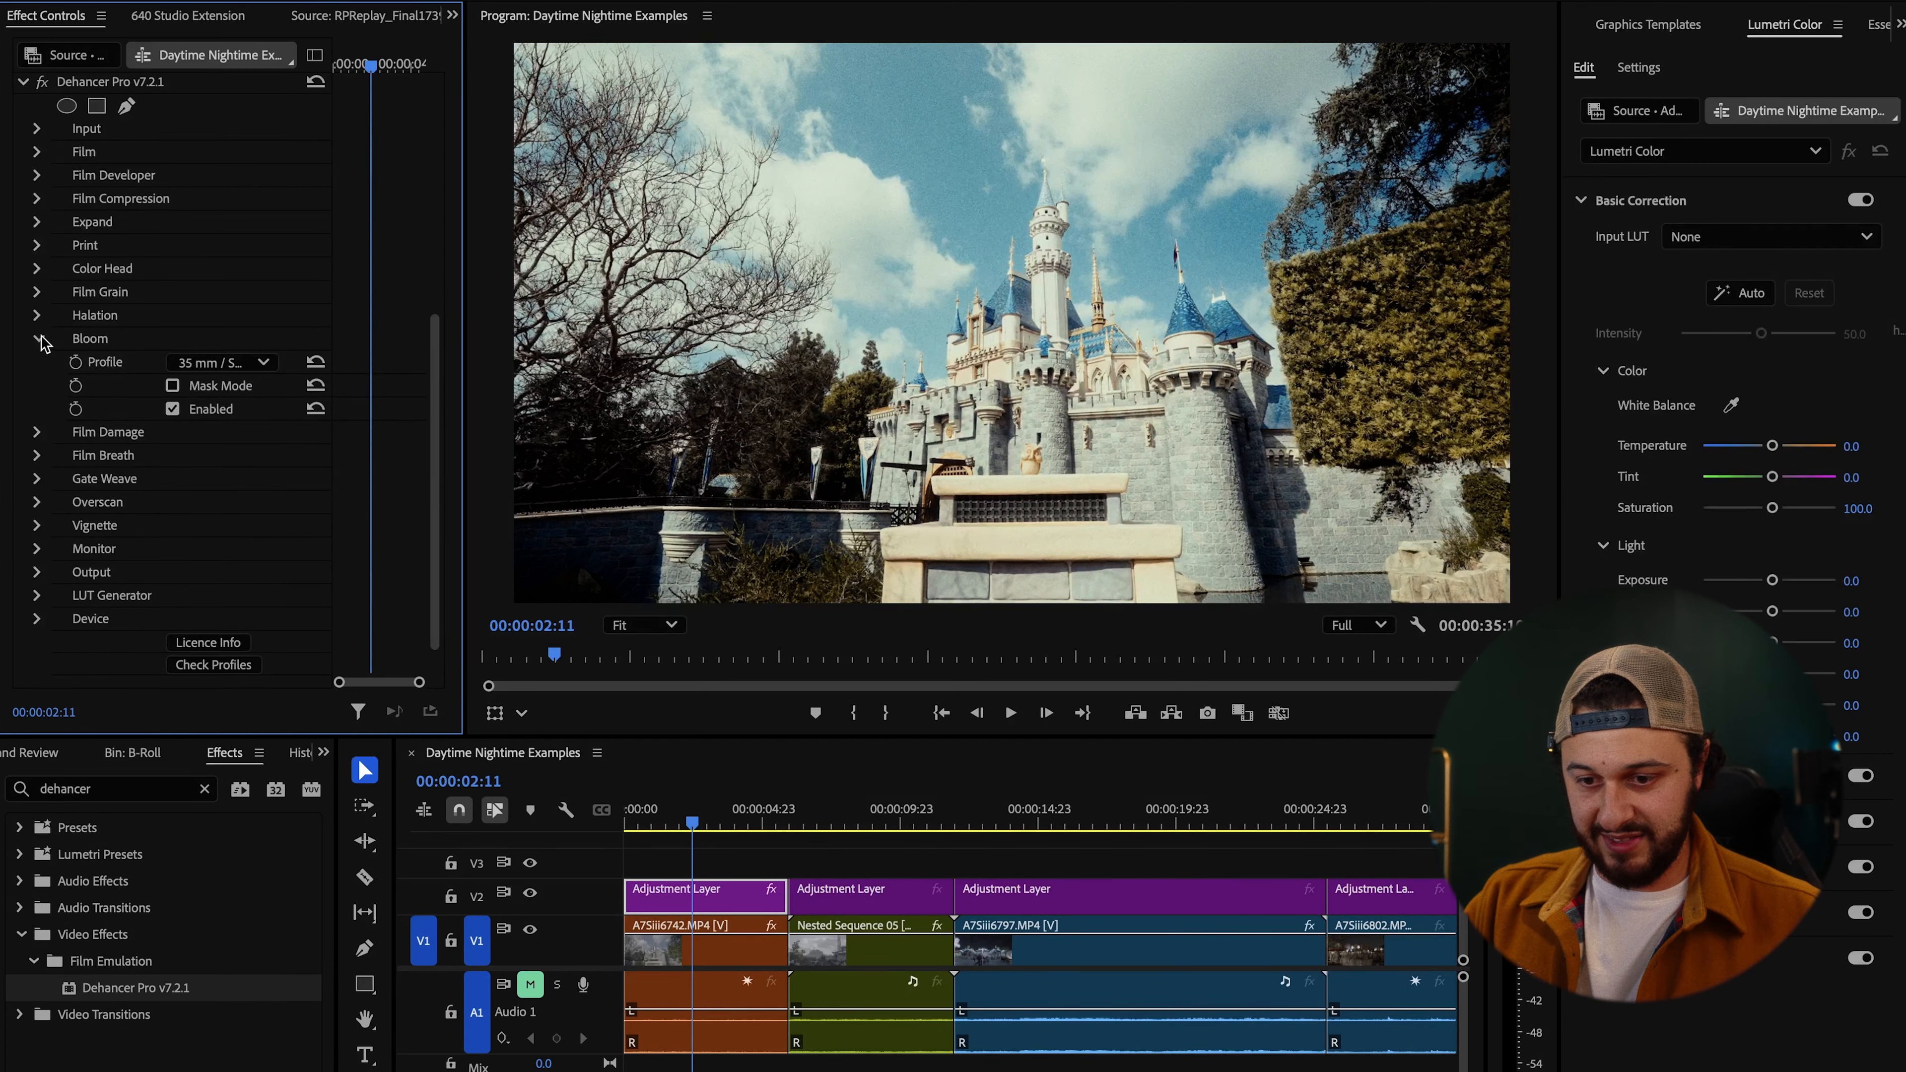
pyautogui.click(43, 340)
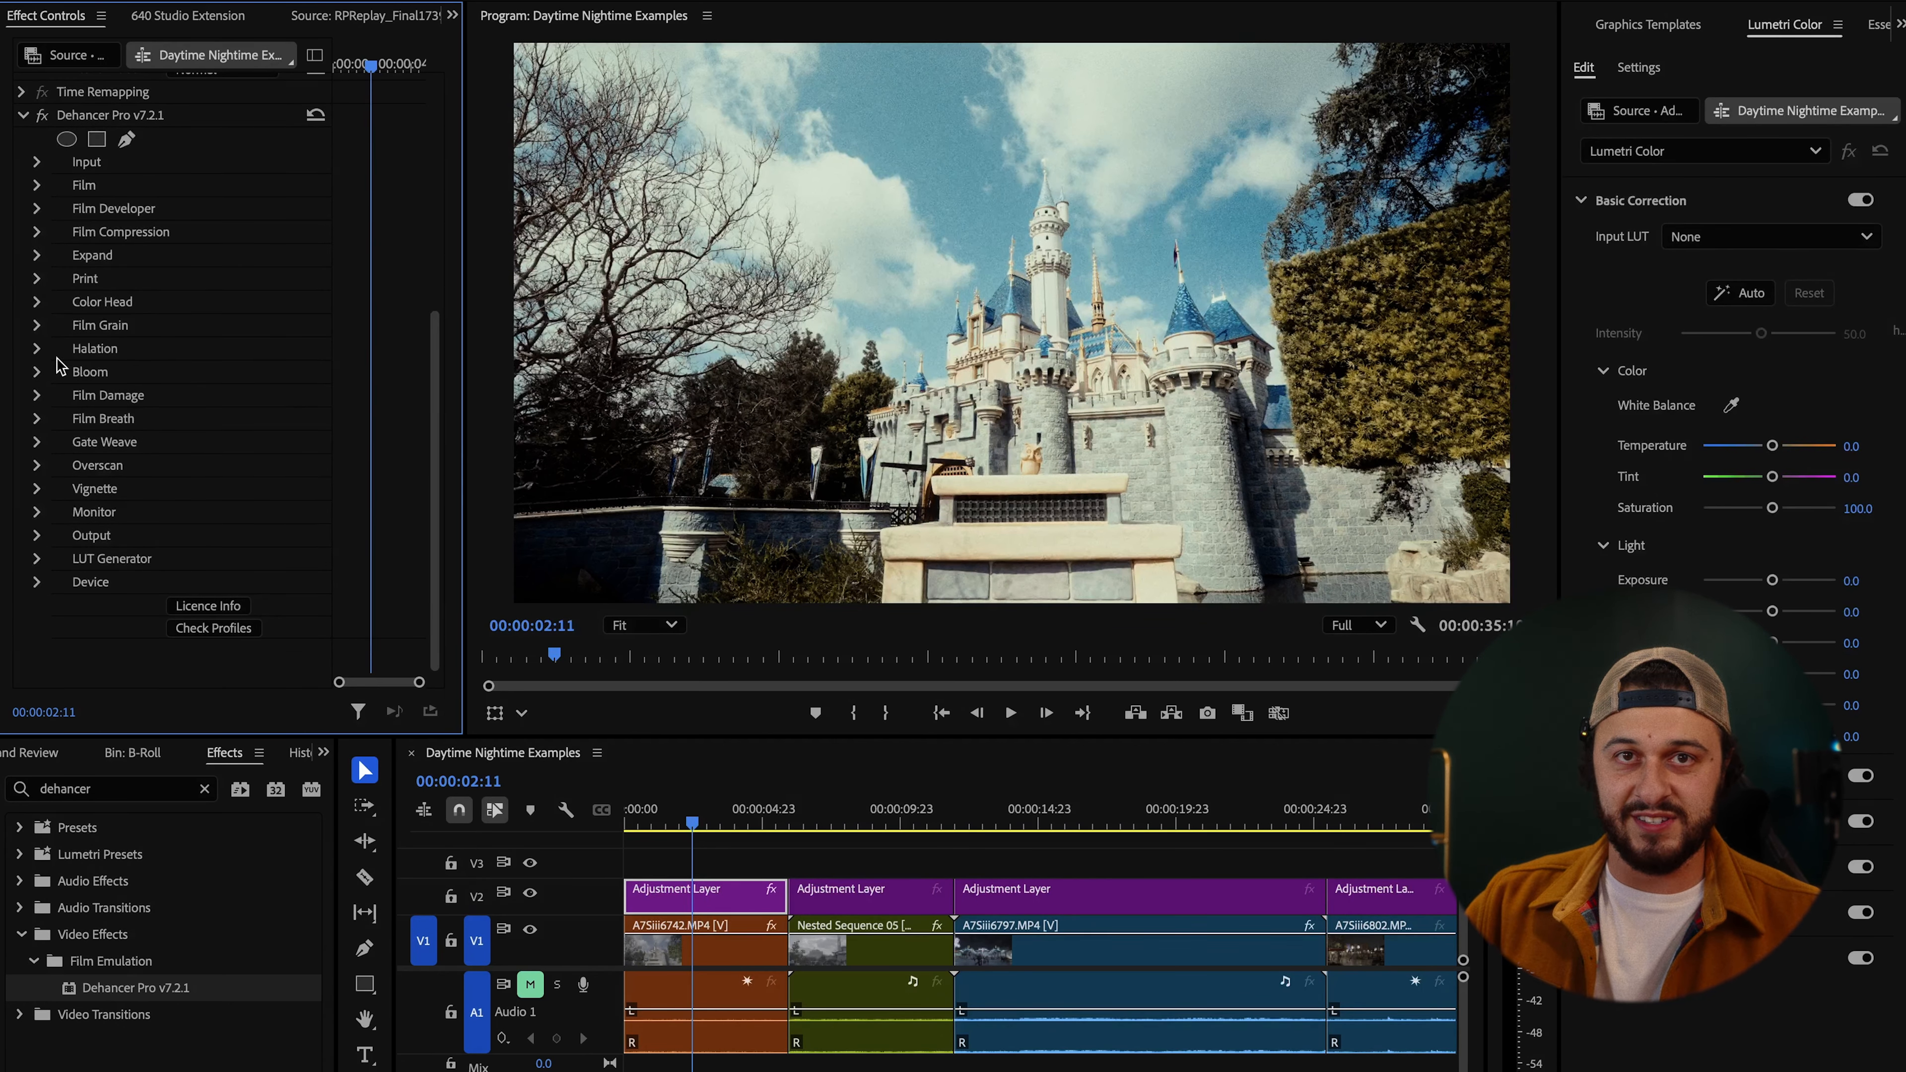
# Enable Film Damage with its 35 mm / Super 35 profile, review the other available profiles and collapse the section.
pyautogui.click(37, 395)
pyautogui.click(173, 443)
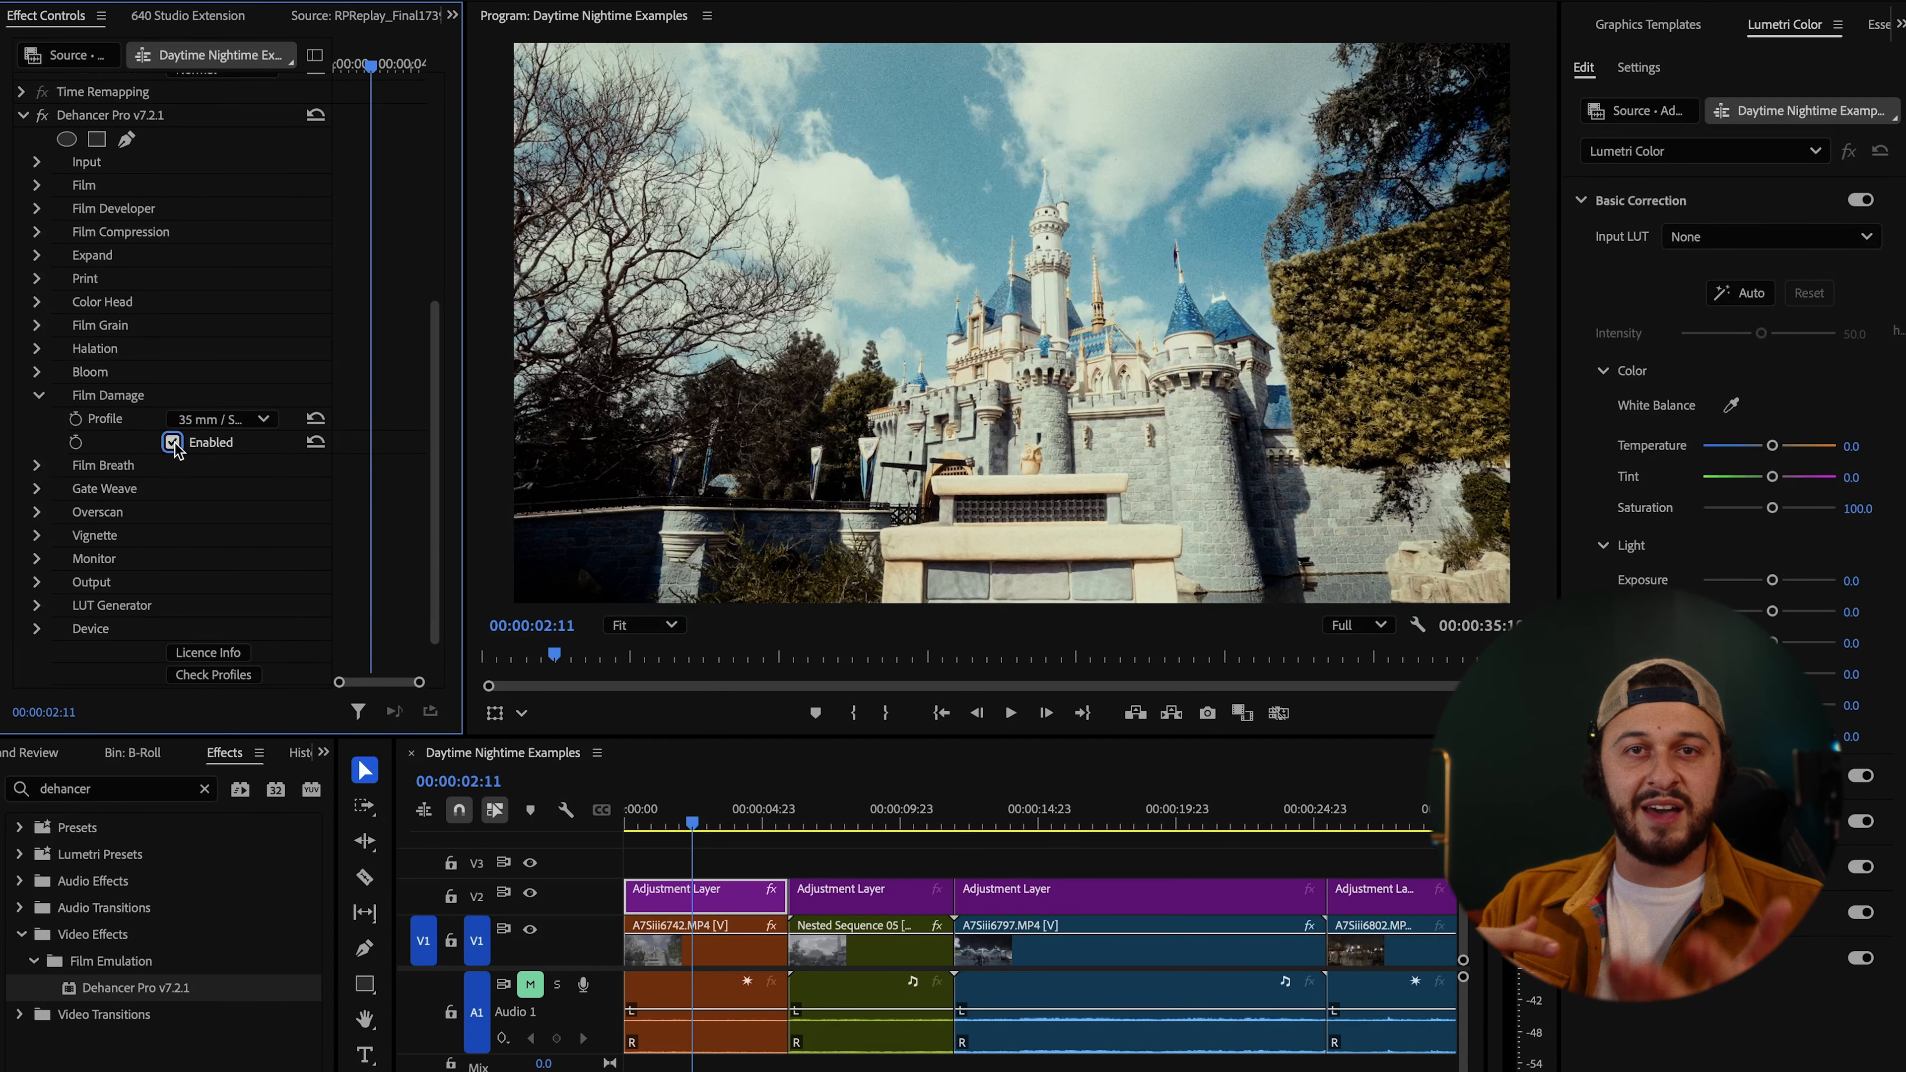
pyautogui.click(221, 419)
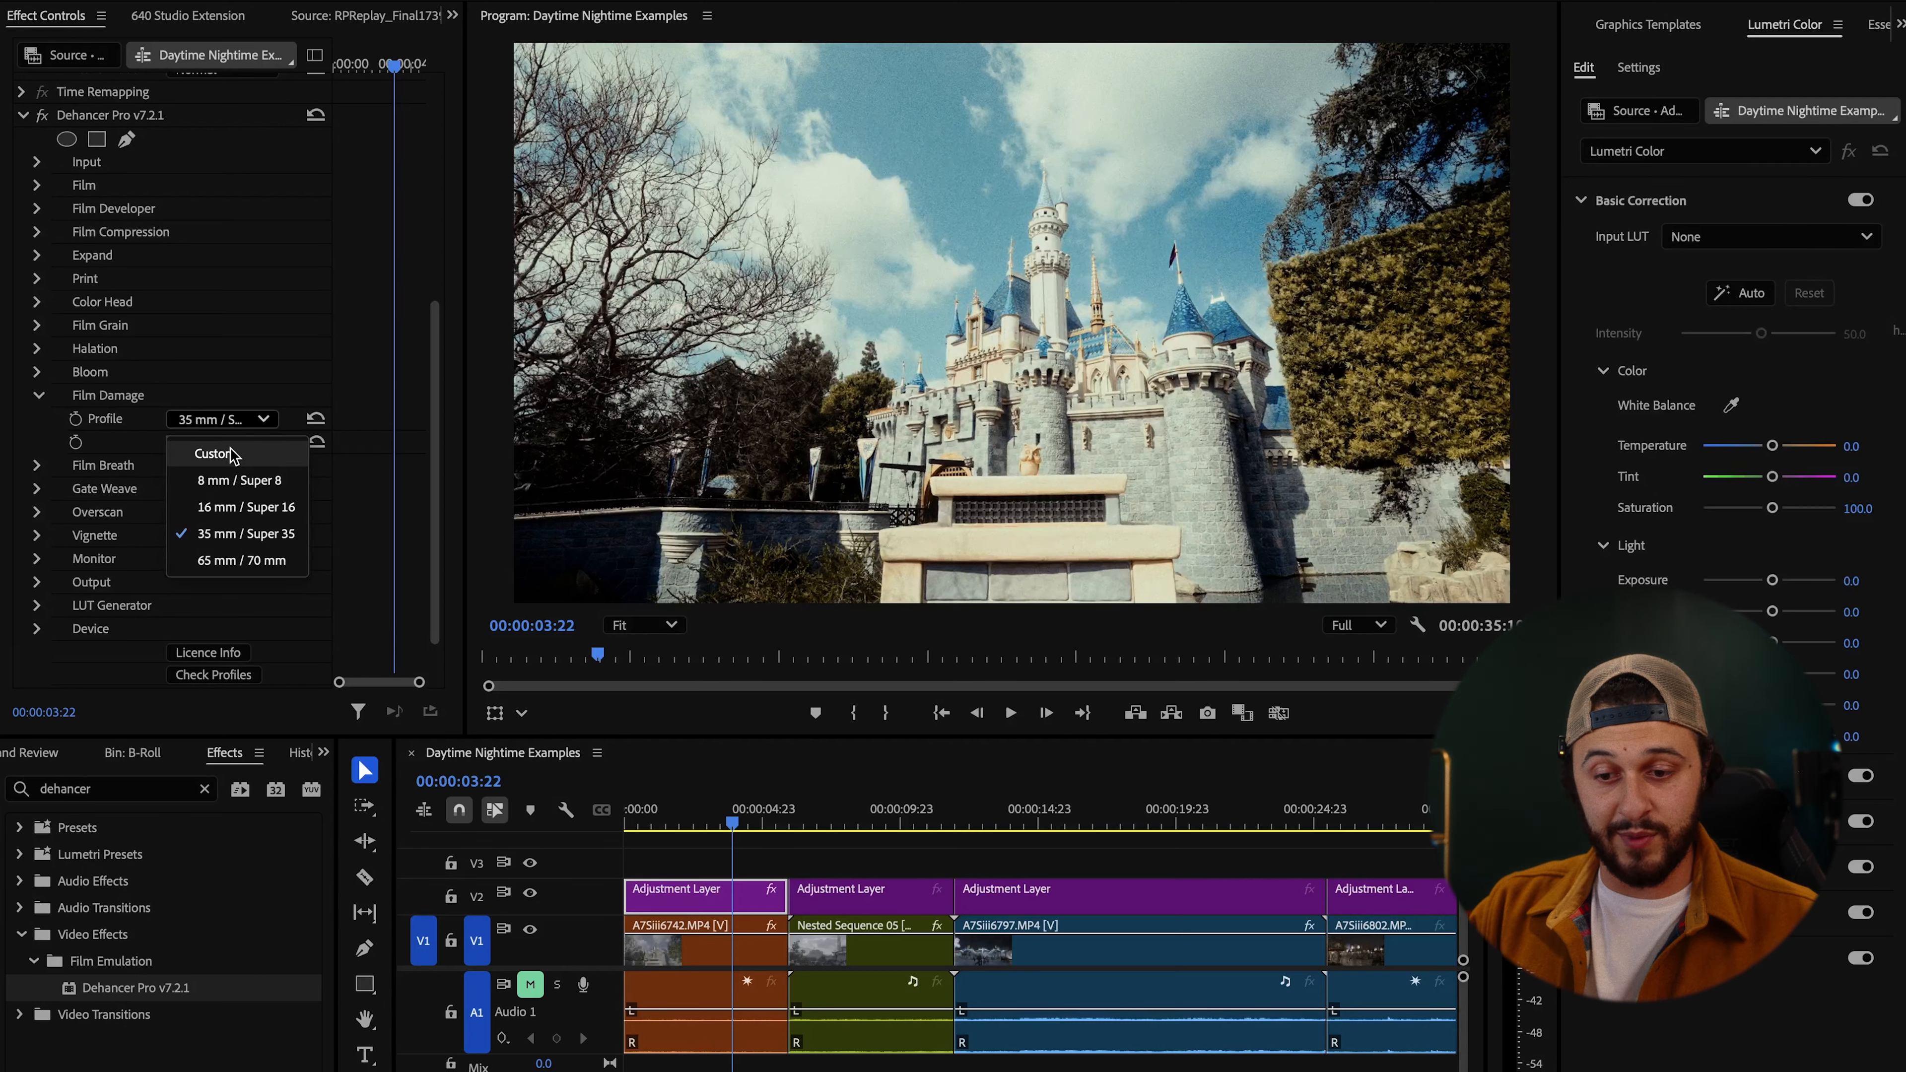
pyautogui.click(36, 396)
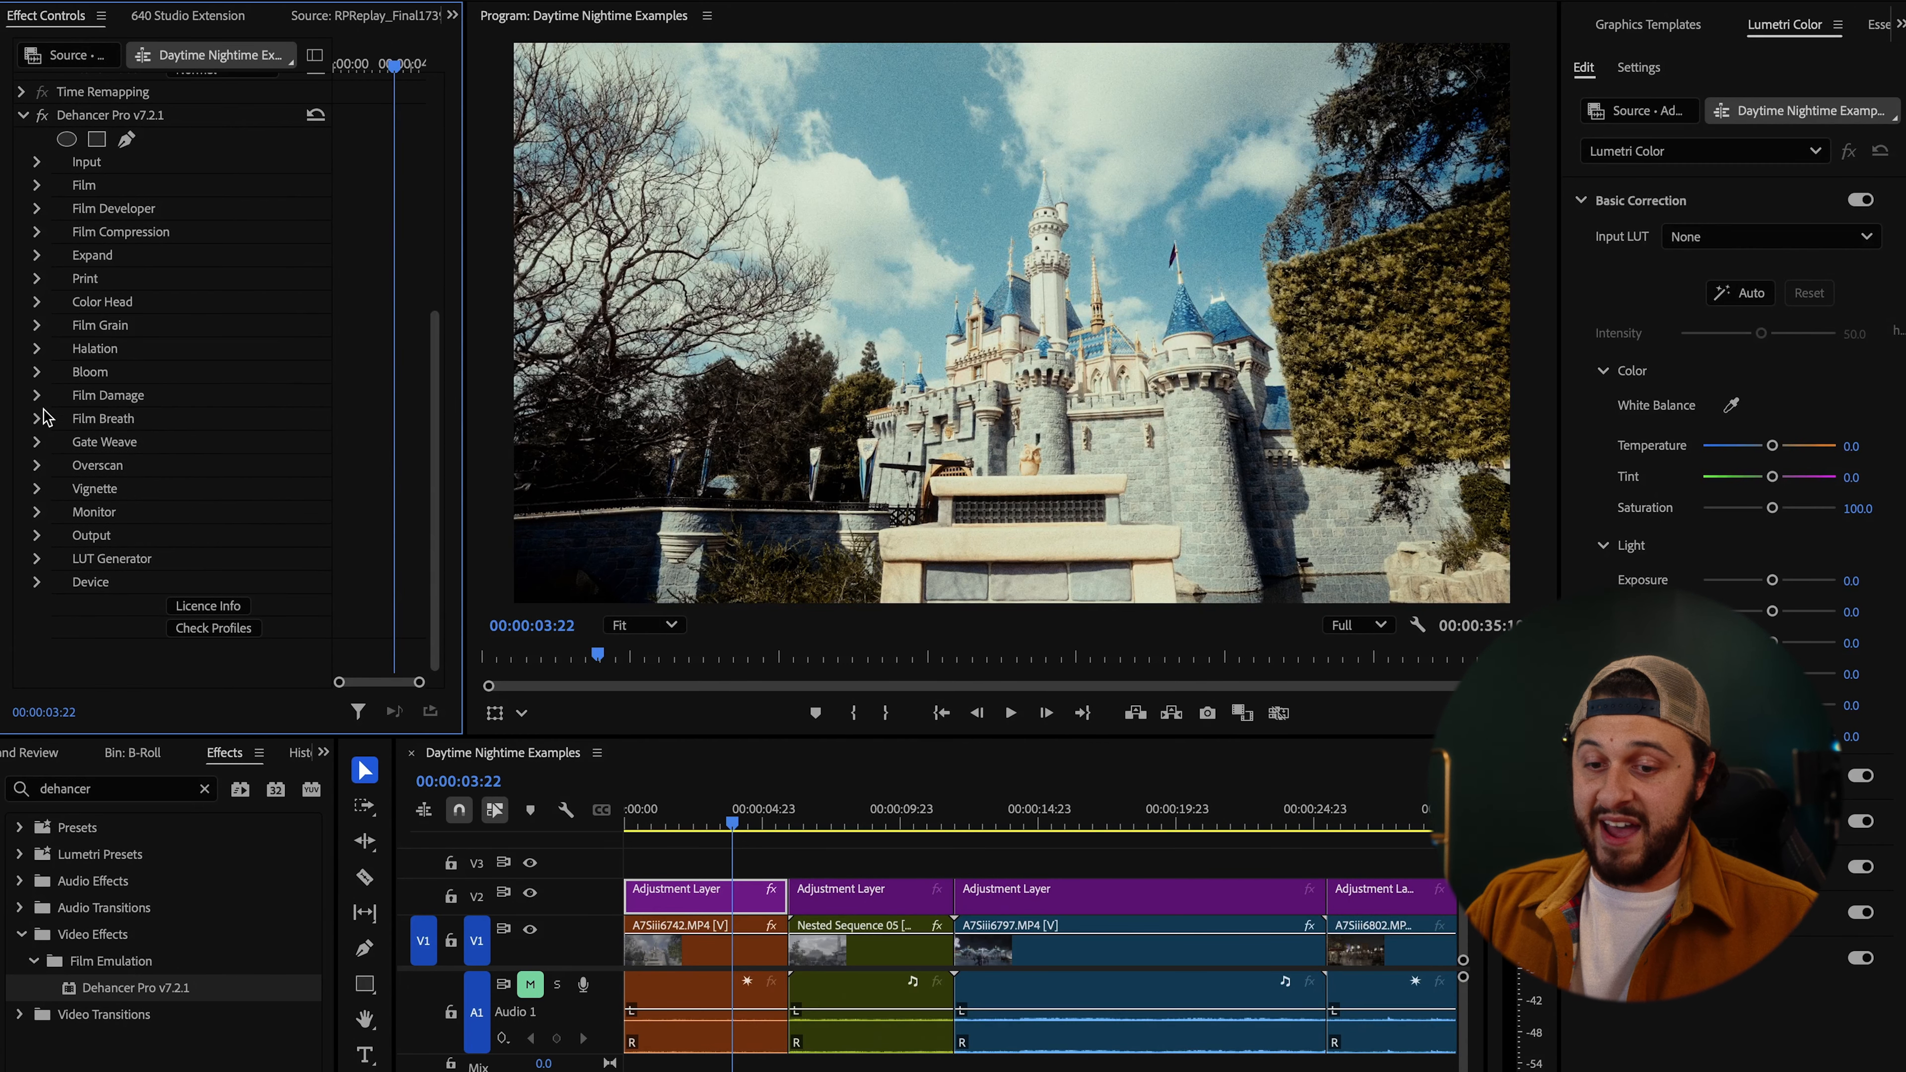
# Open the Film Breath settings of the Dehancer Pro effect.
pyautogui.click(38, 421)
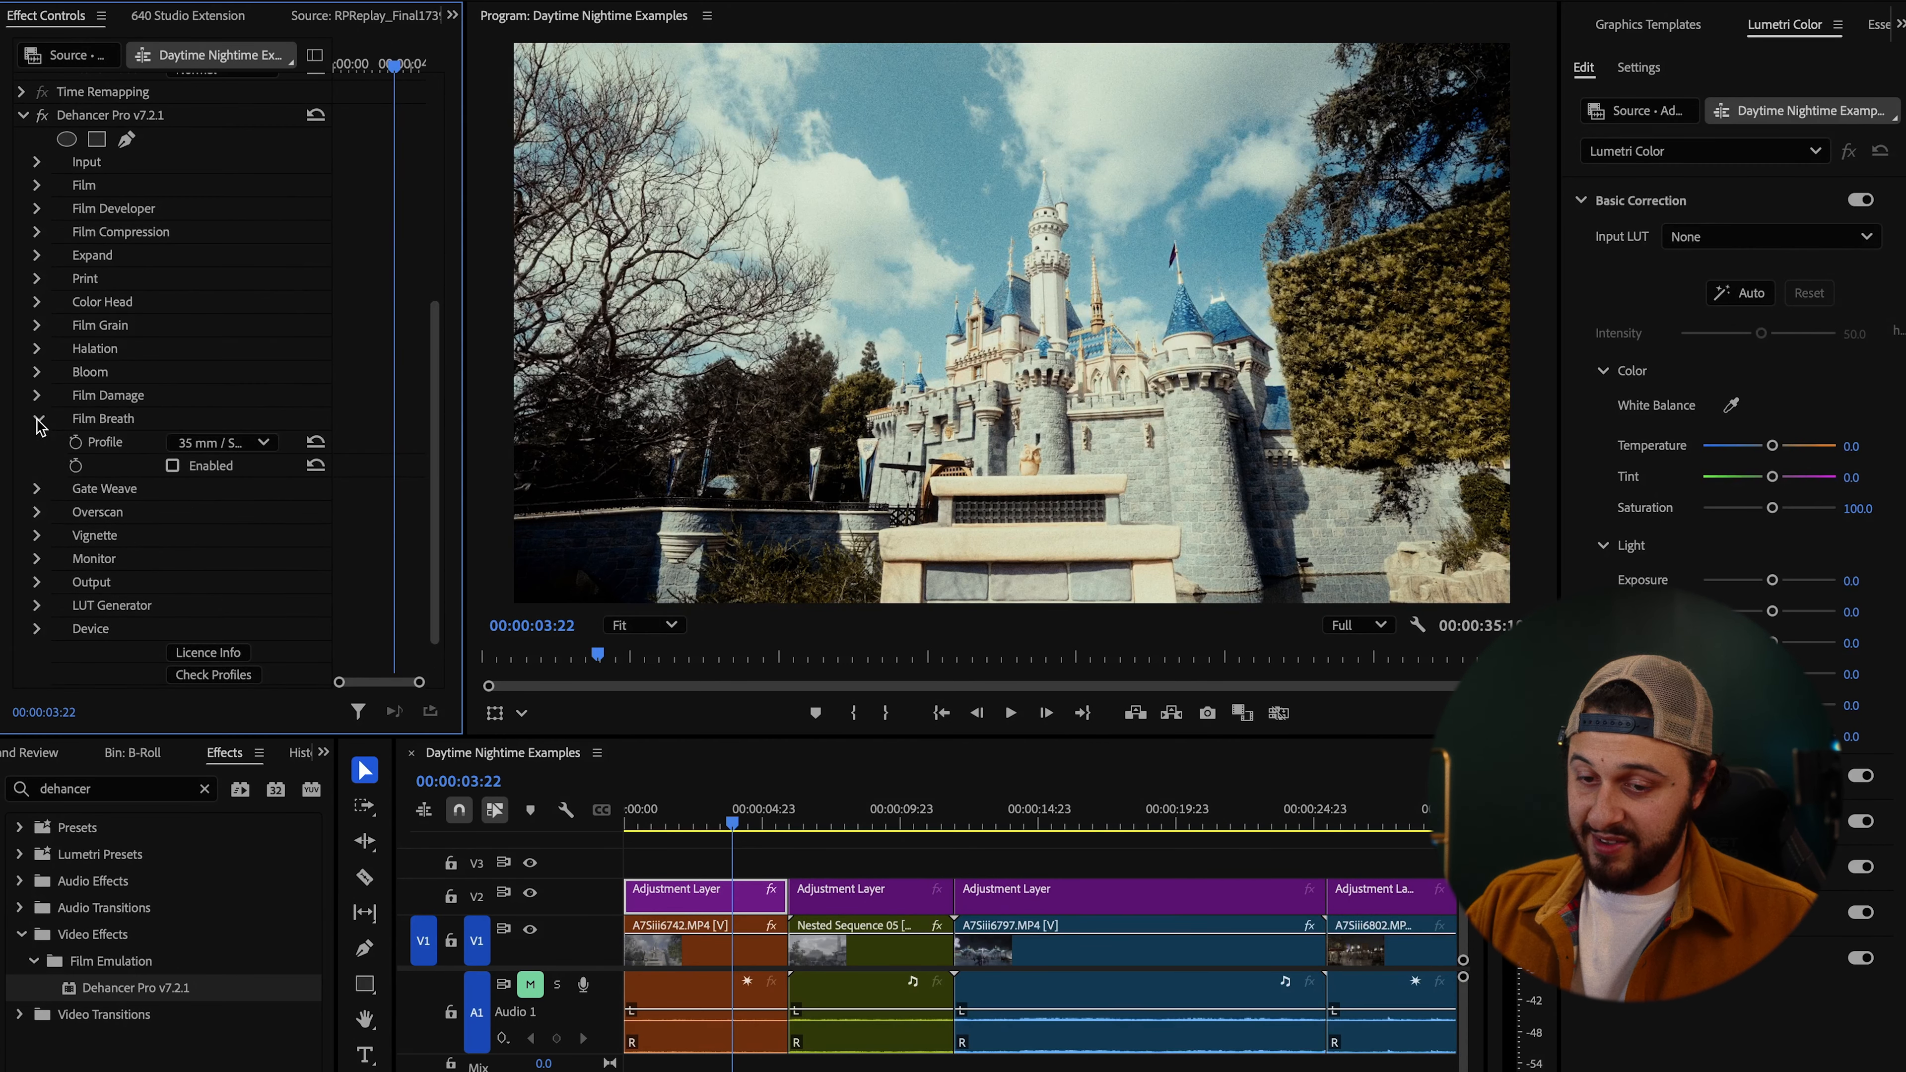